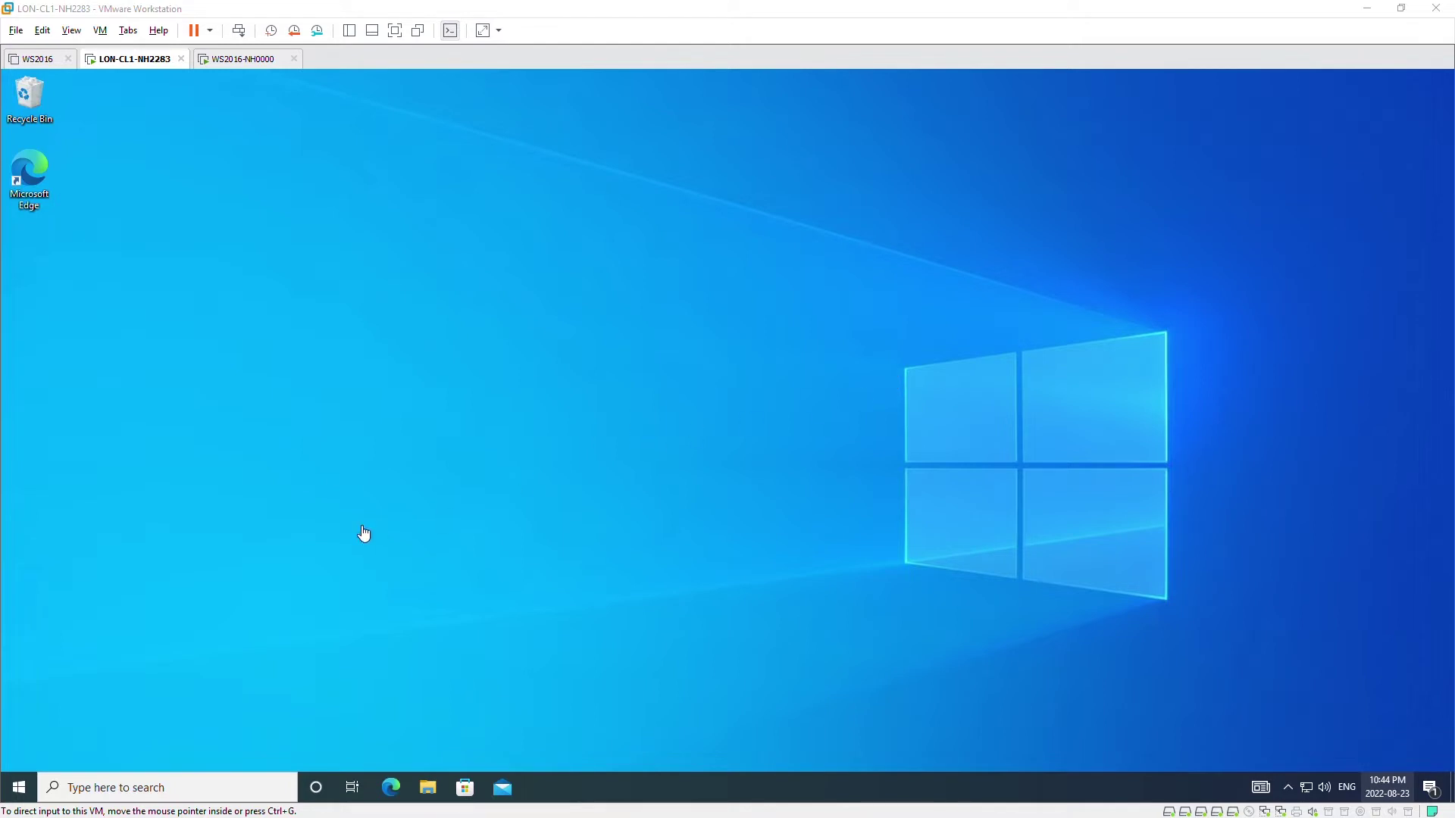
Turn off Windows Defender Firewall for the domain, private and public networks through Control Panel
click(20, 790)
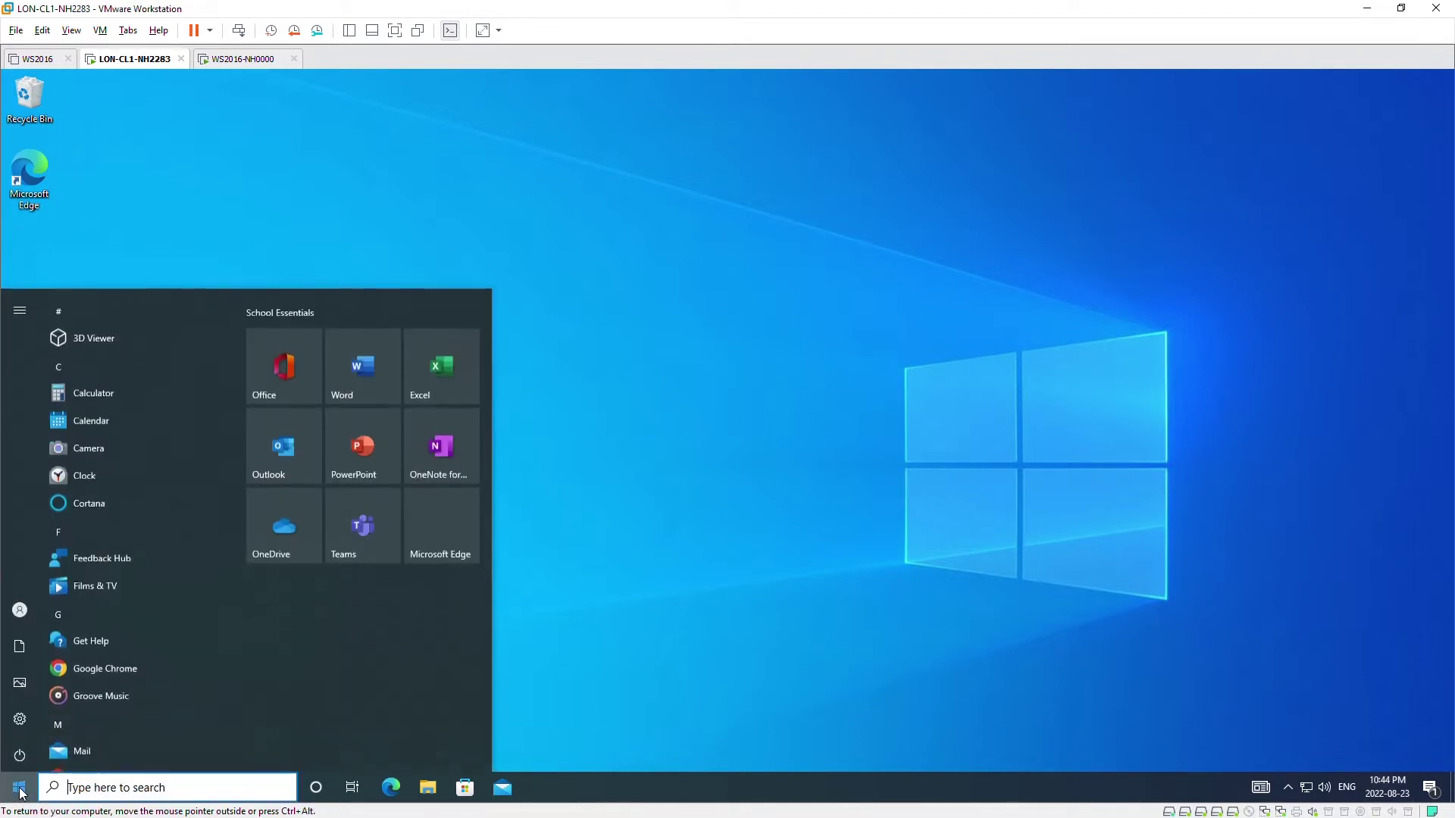
text(control)
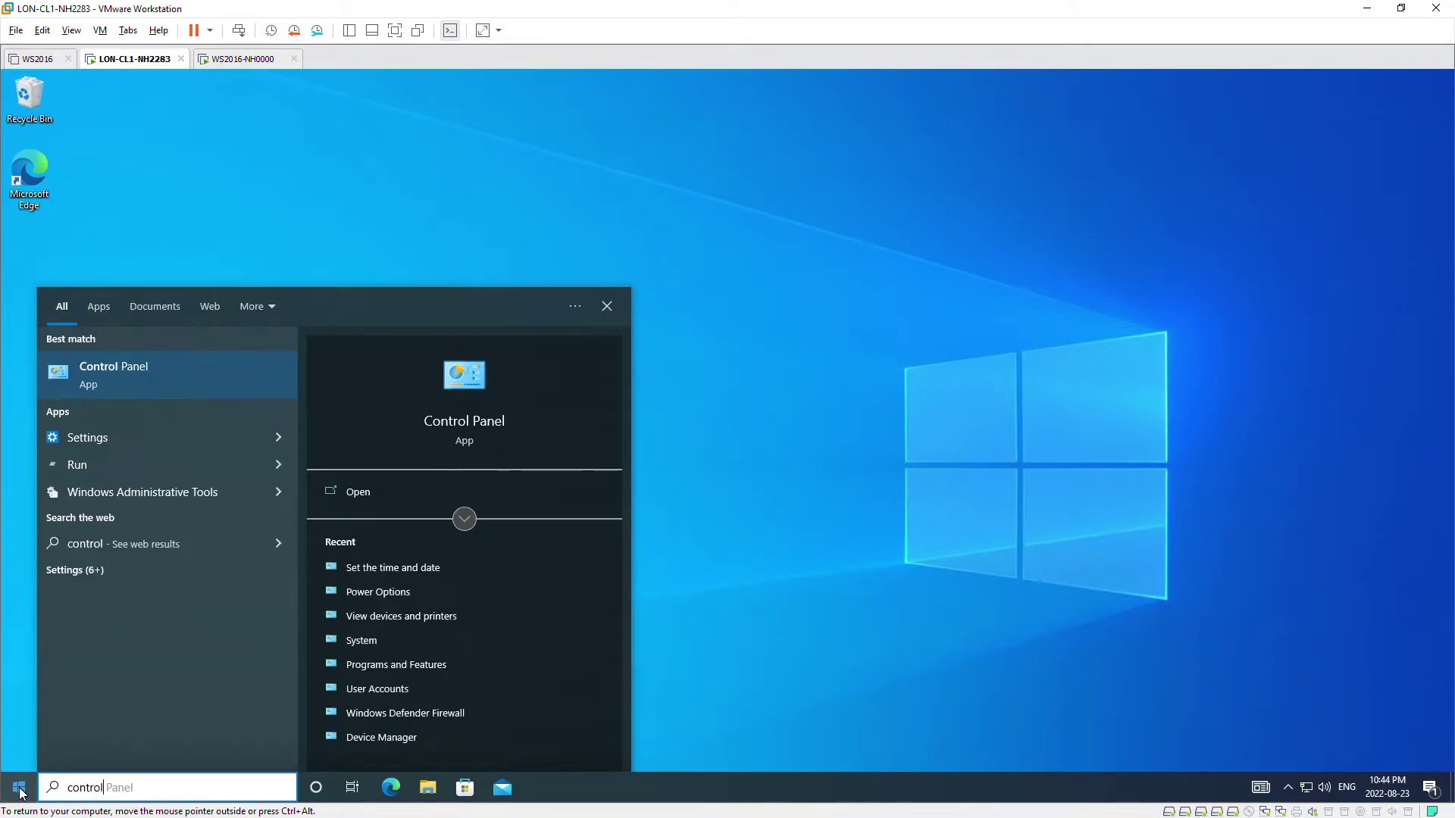
click(367, 485)
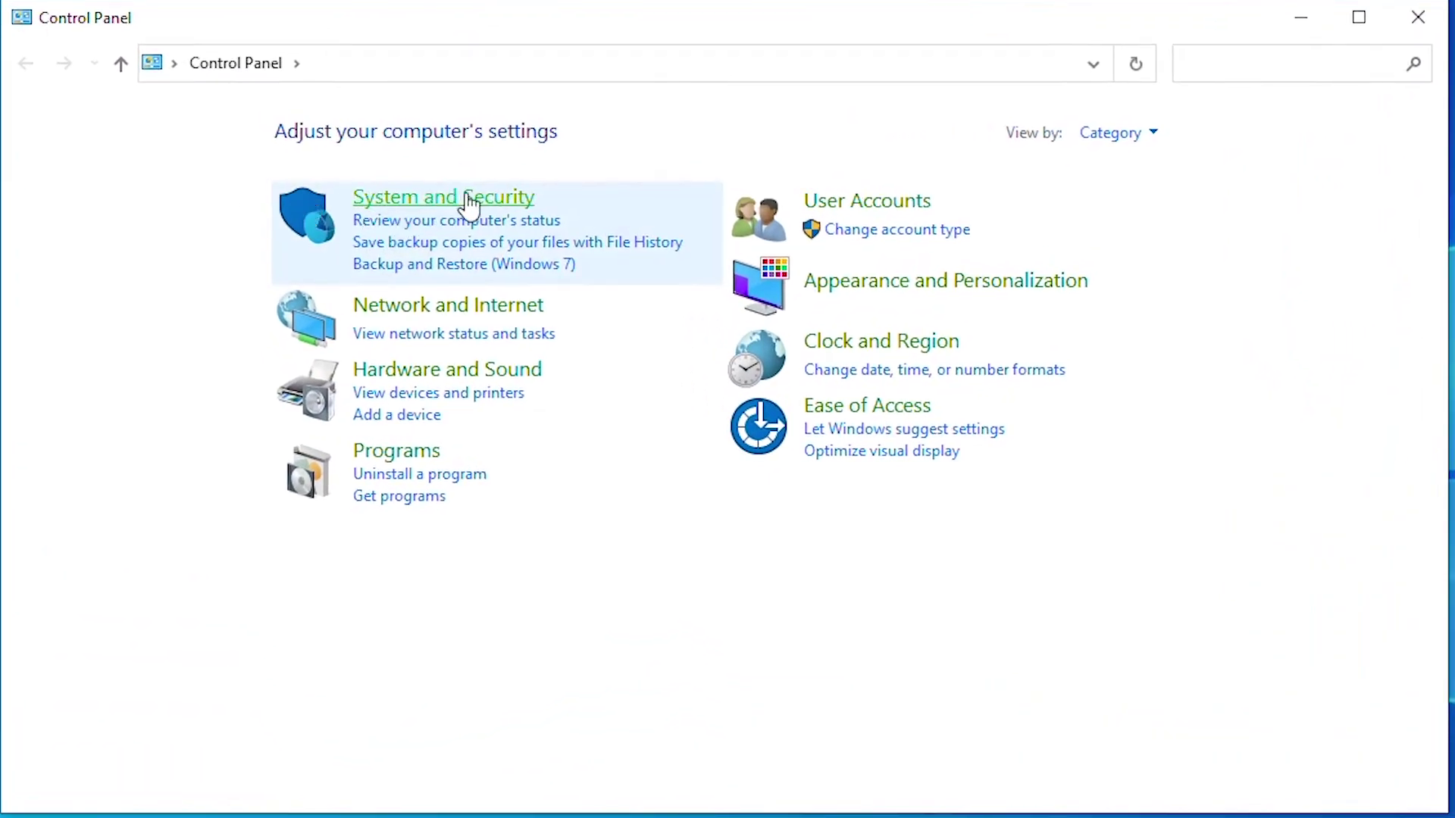
click(467, 203)
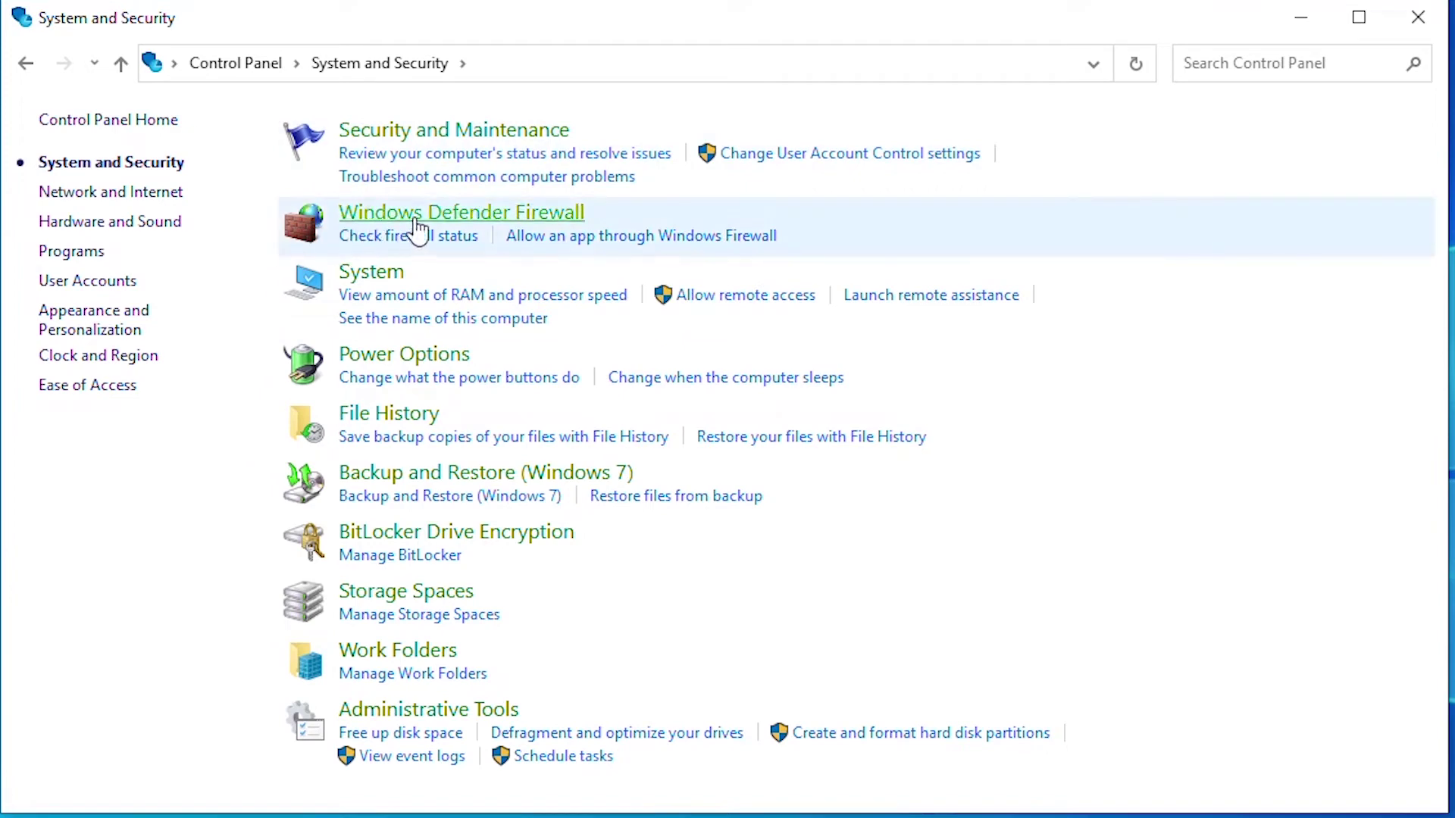
click(505, 220)
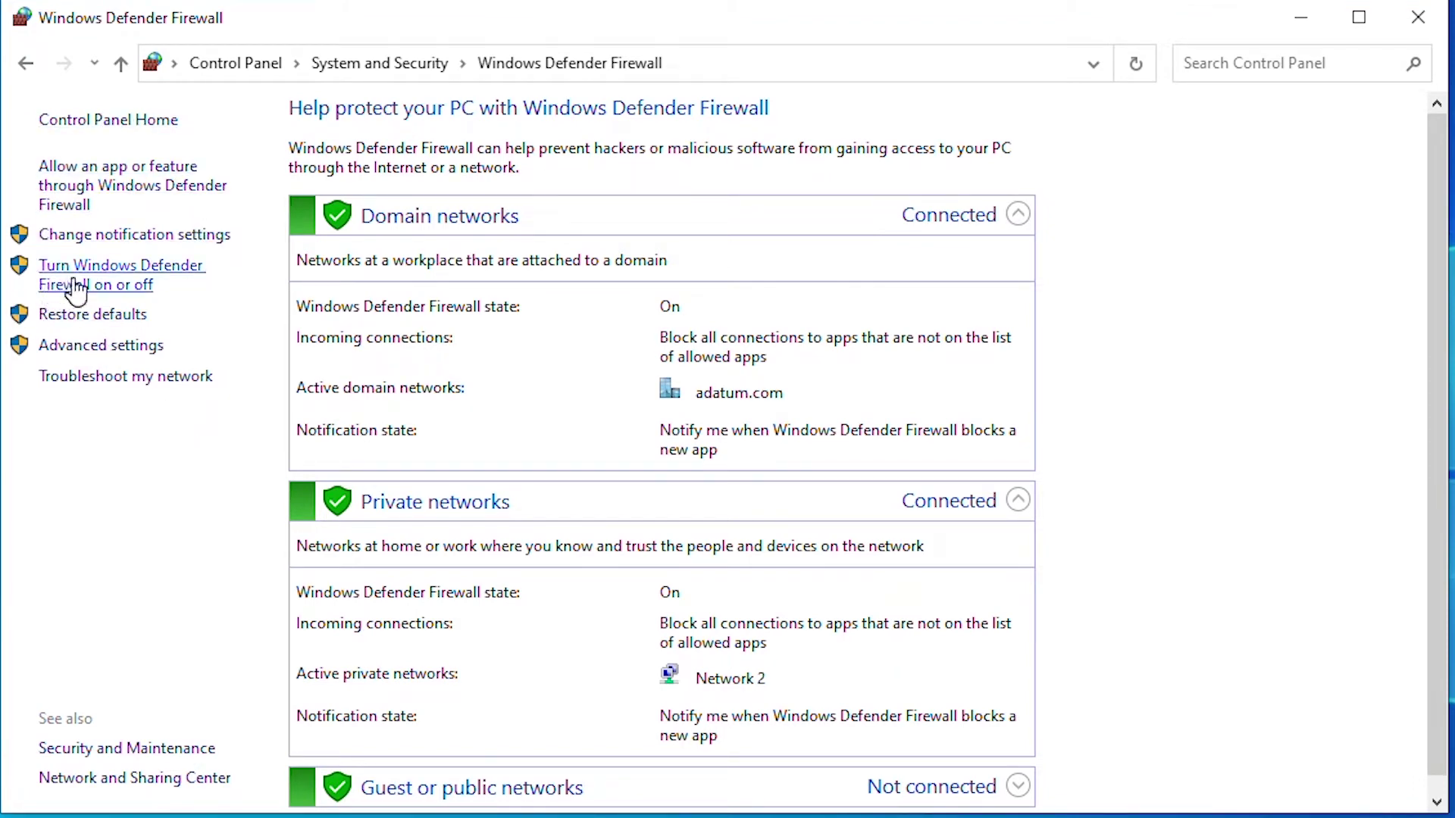
click(139, 286)
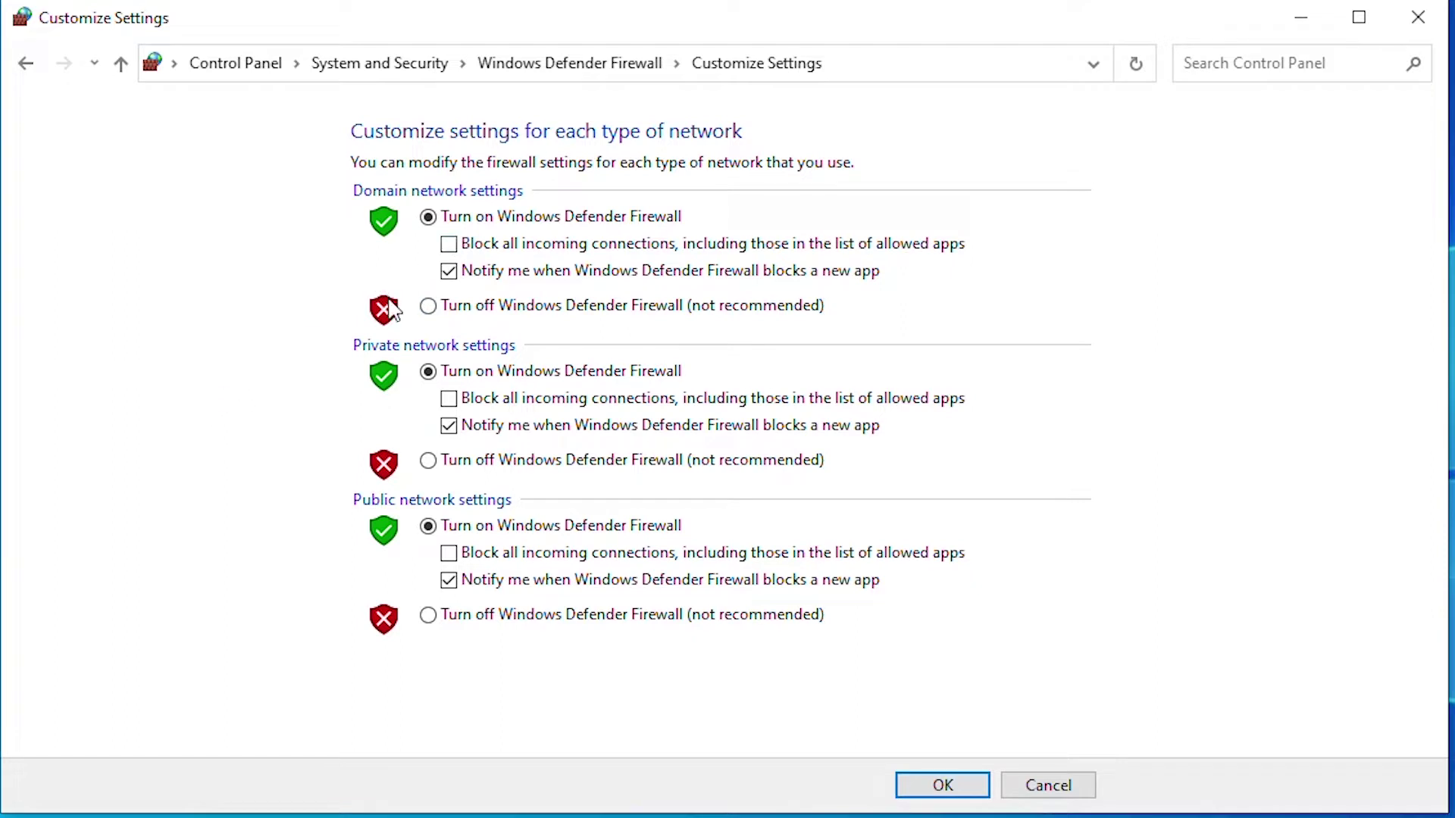
click(429, 306)
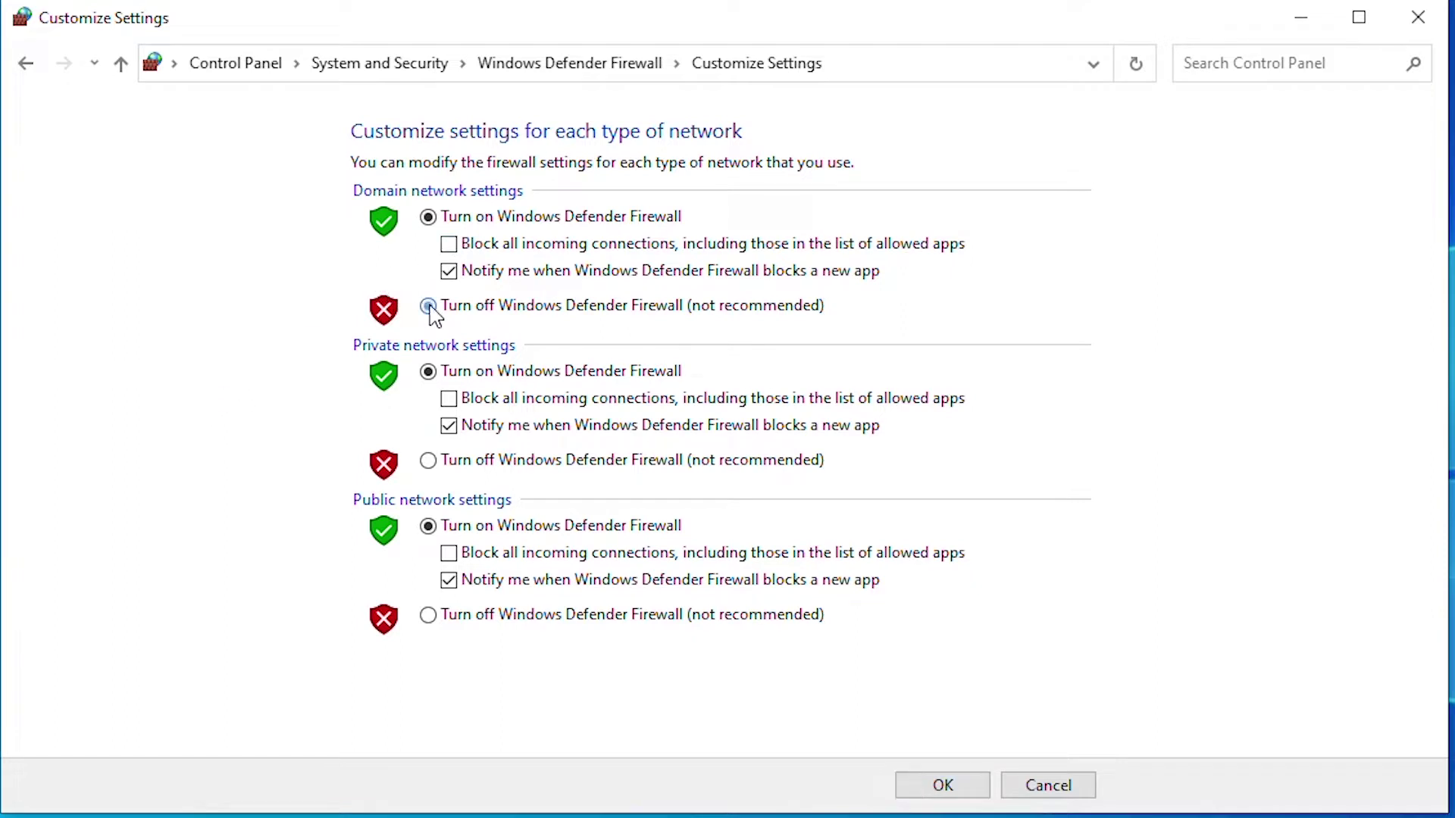
click(429, 460)
click(428, 616)
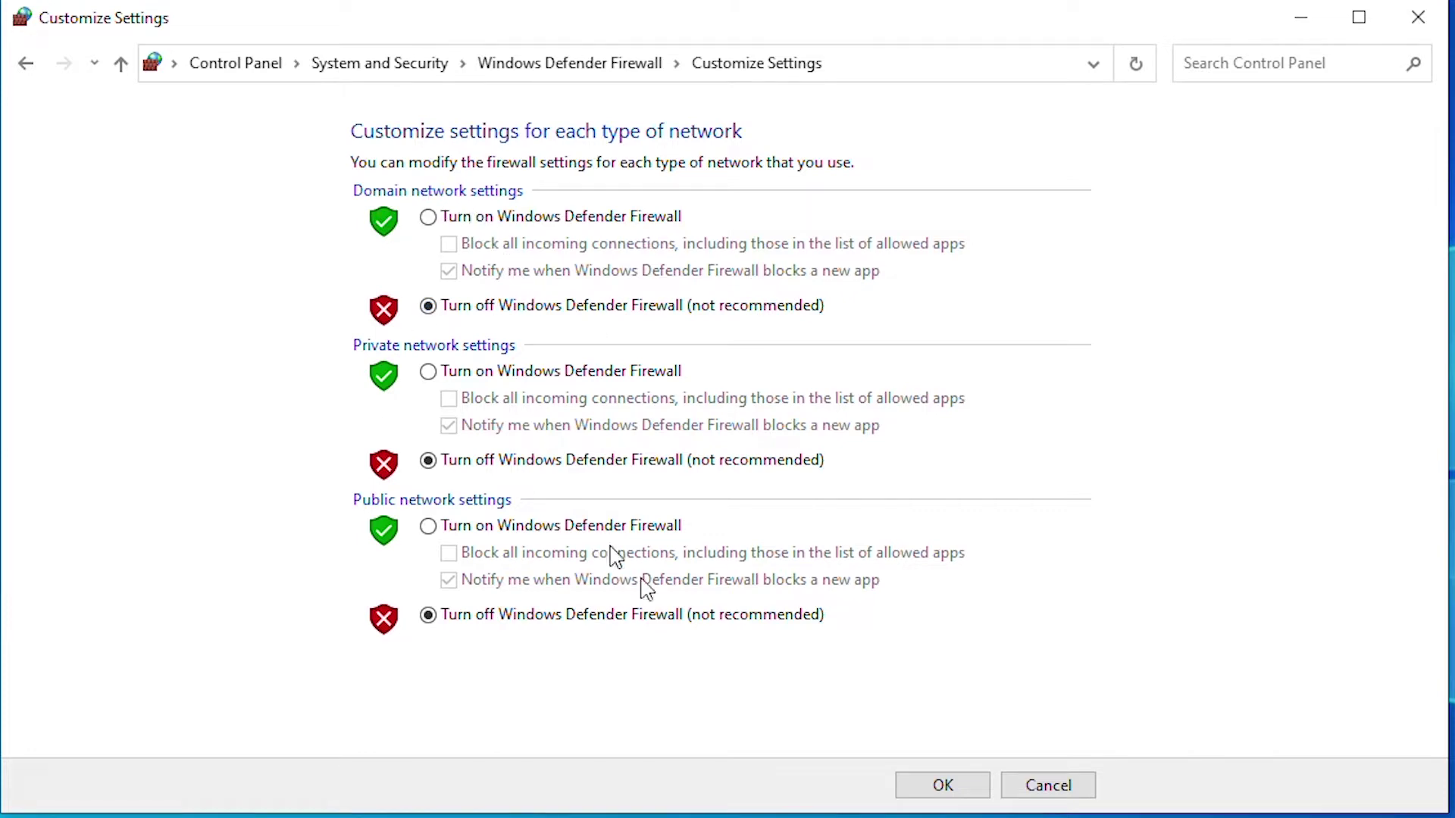
click(937, 788)
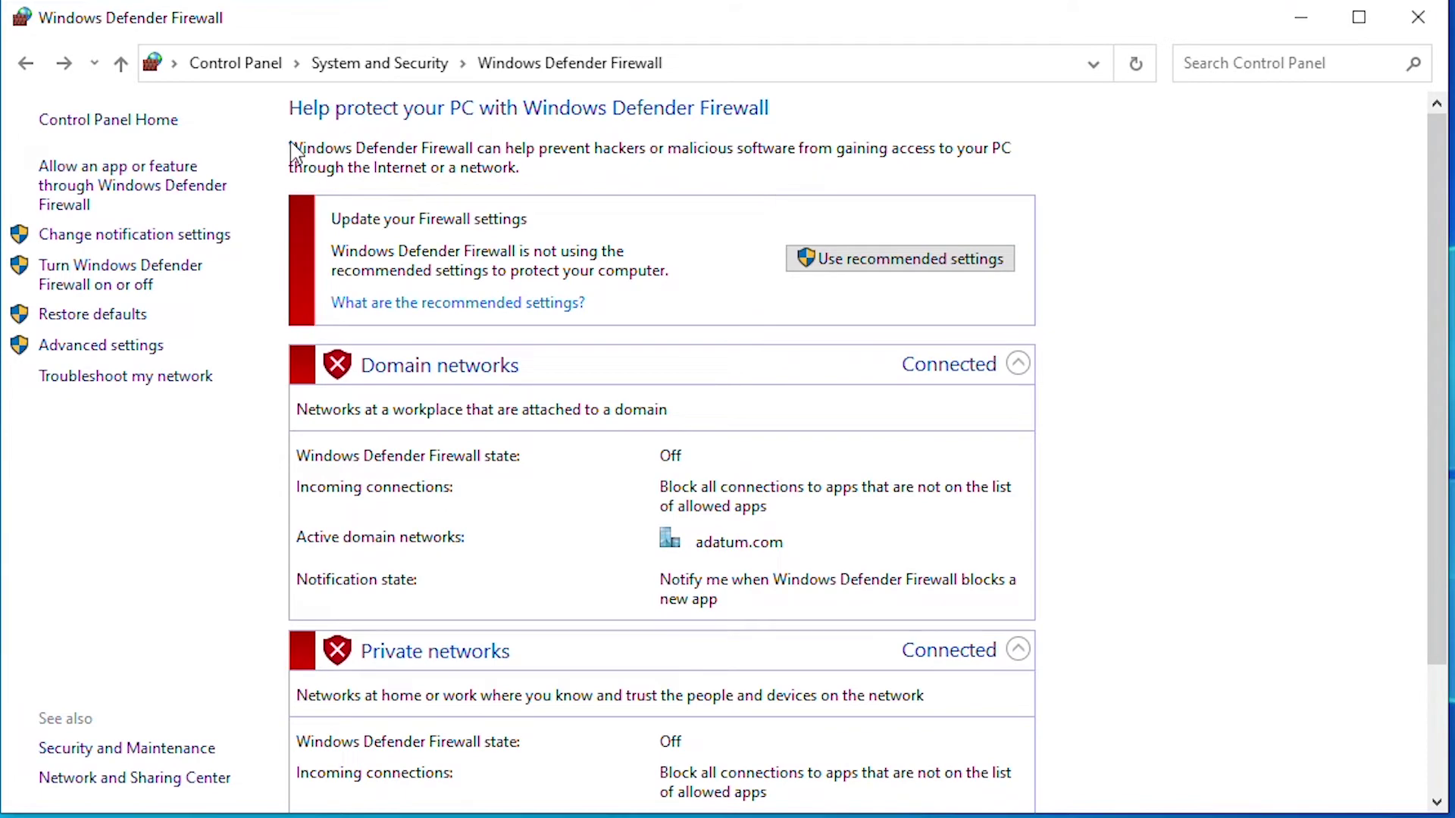
Set User Account Control to Never notify for the current account and close Control Panel
click(112, 122)
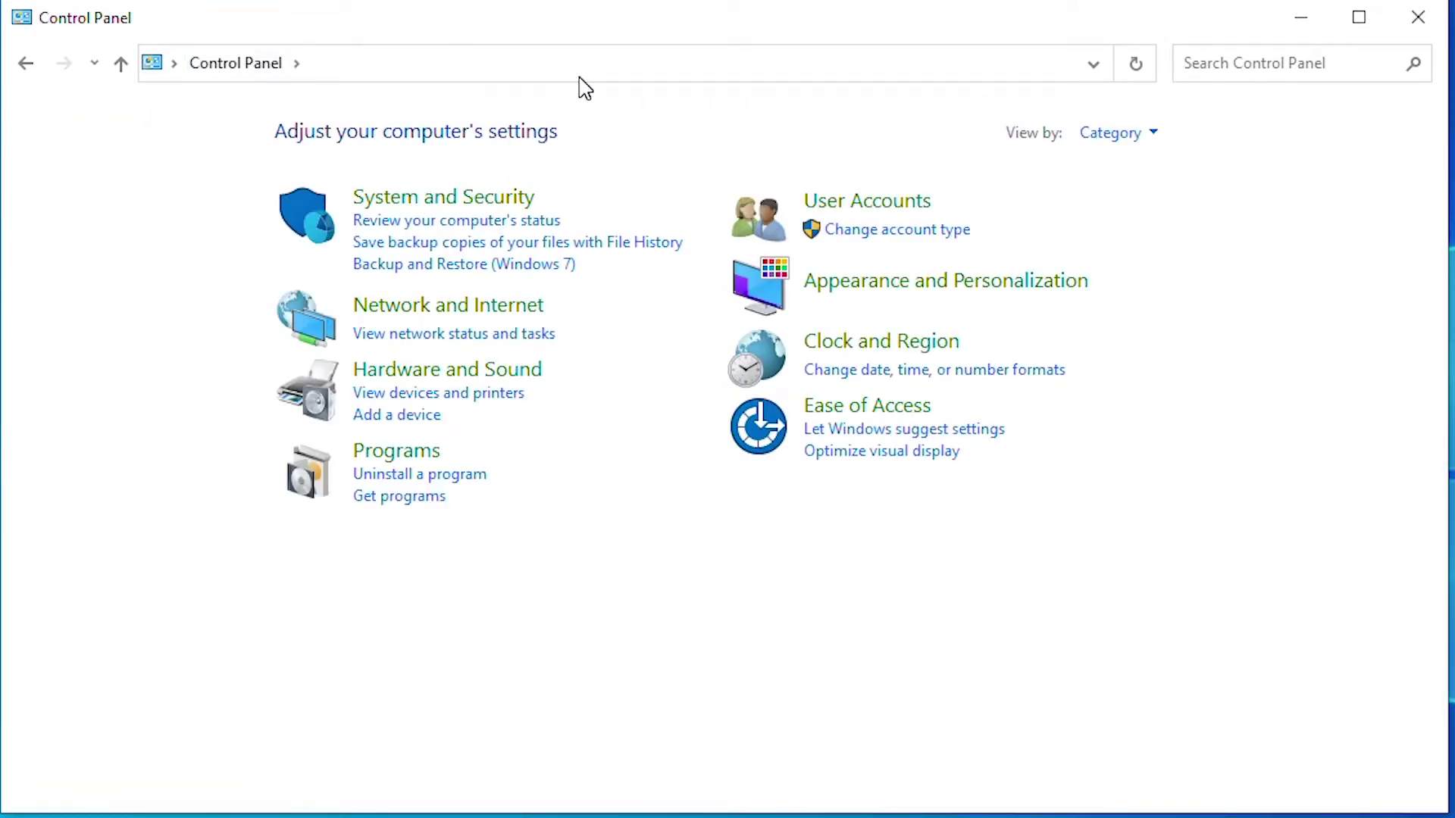
click(881, 203)
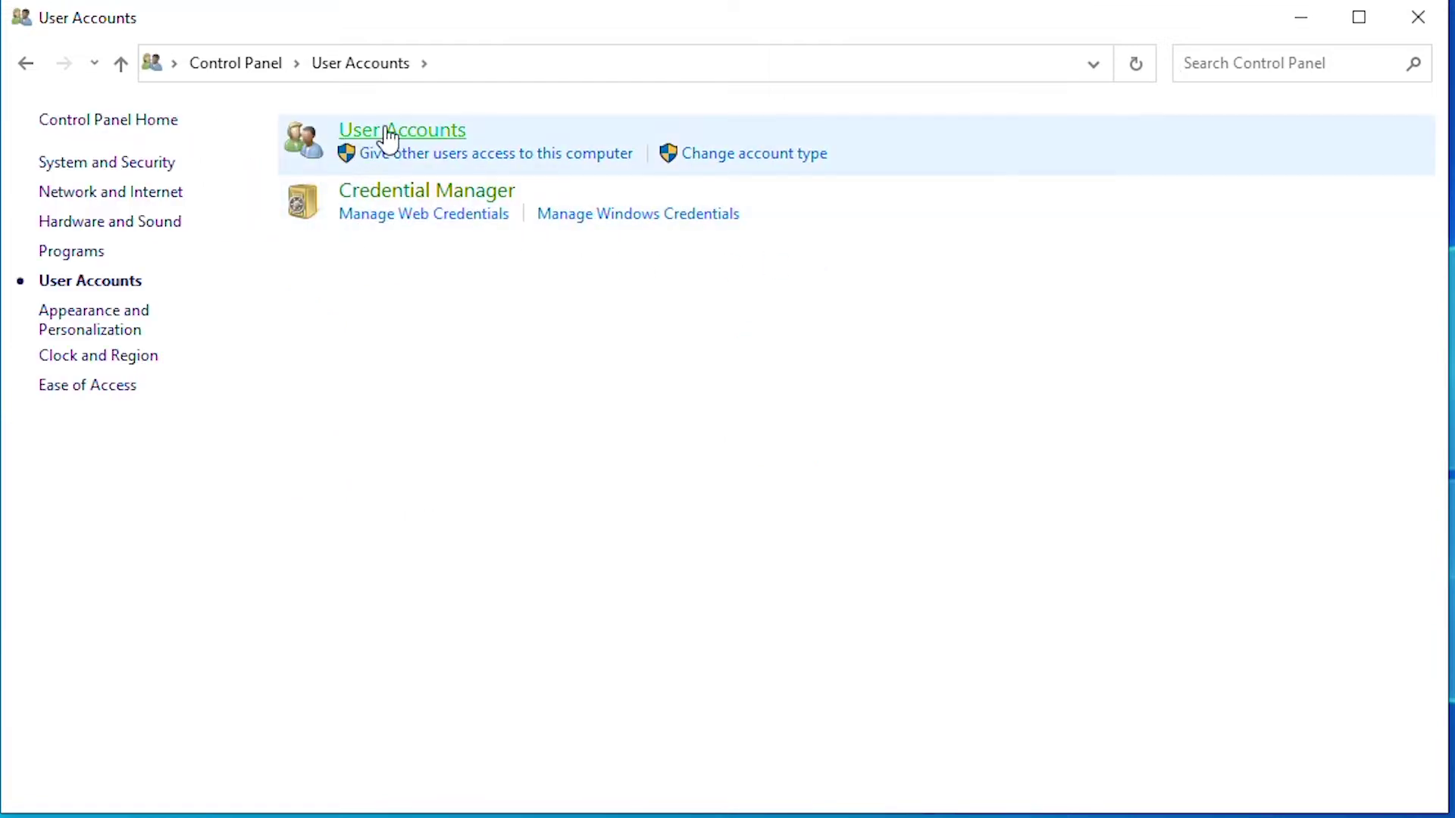
click(430, 142)
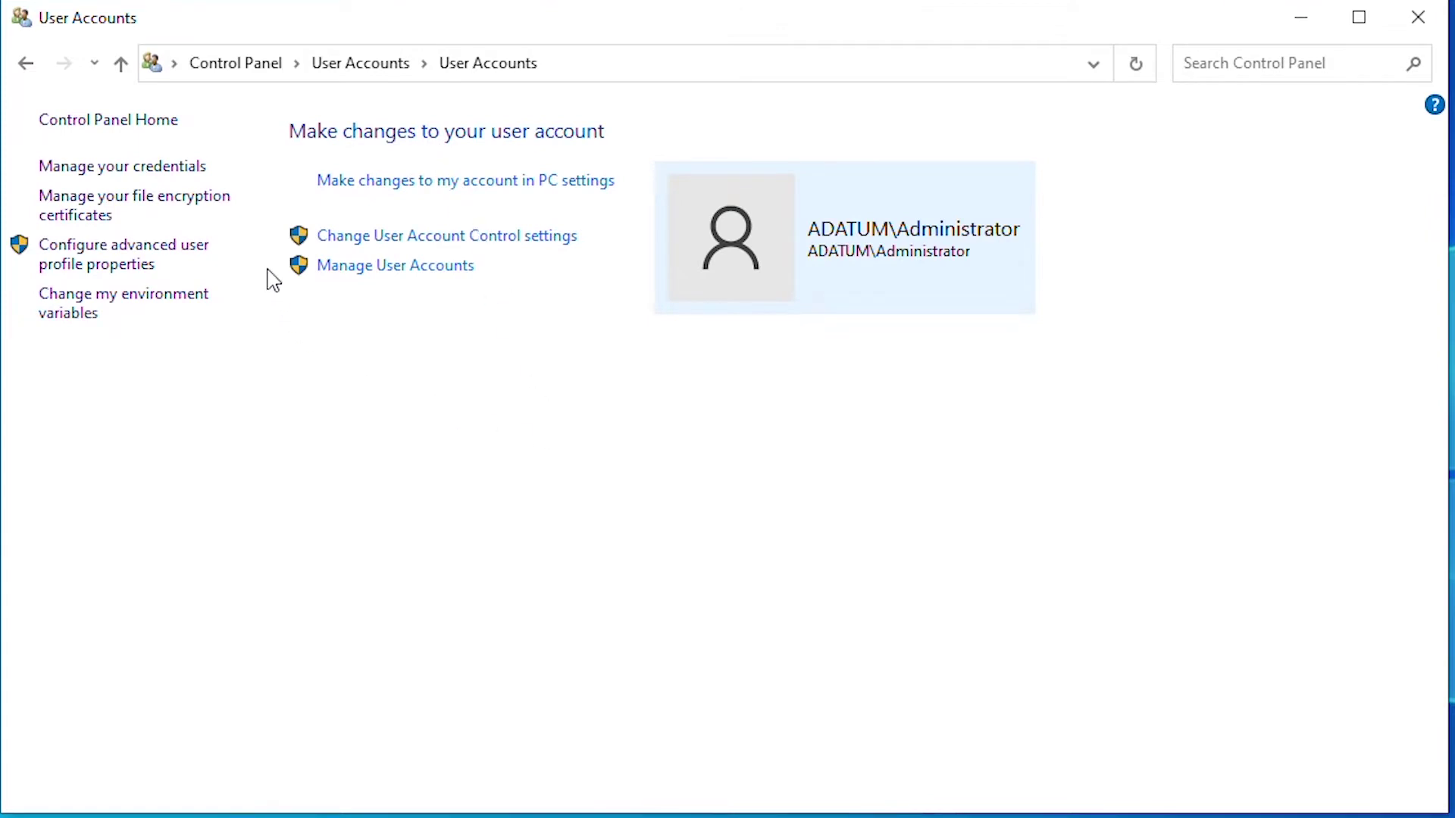
click(541, 242)
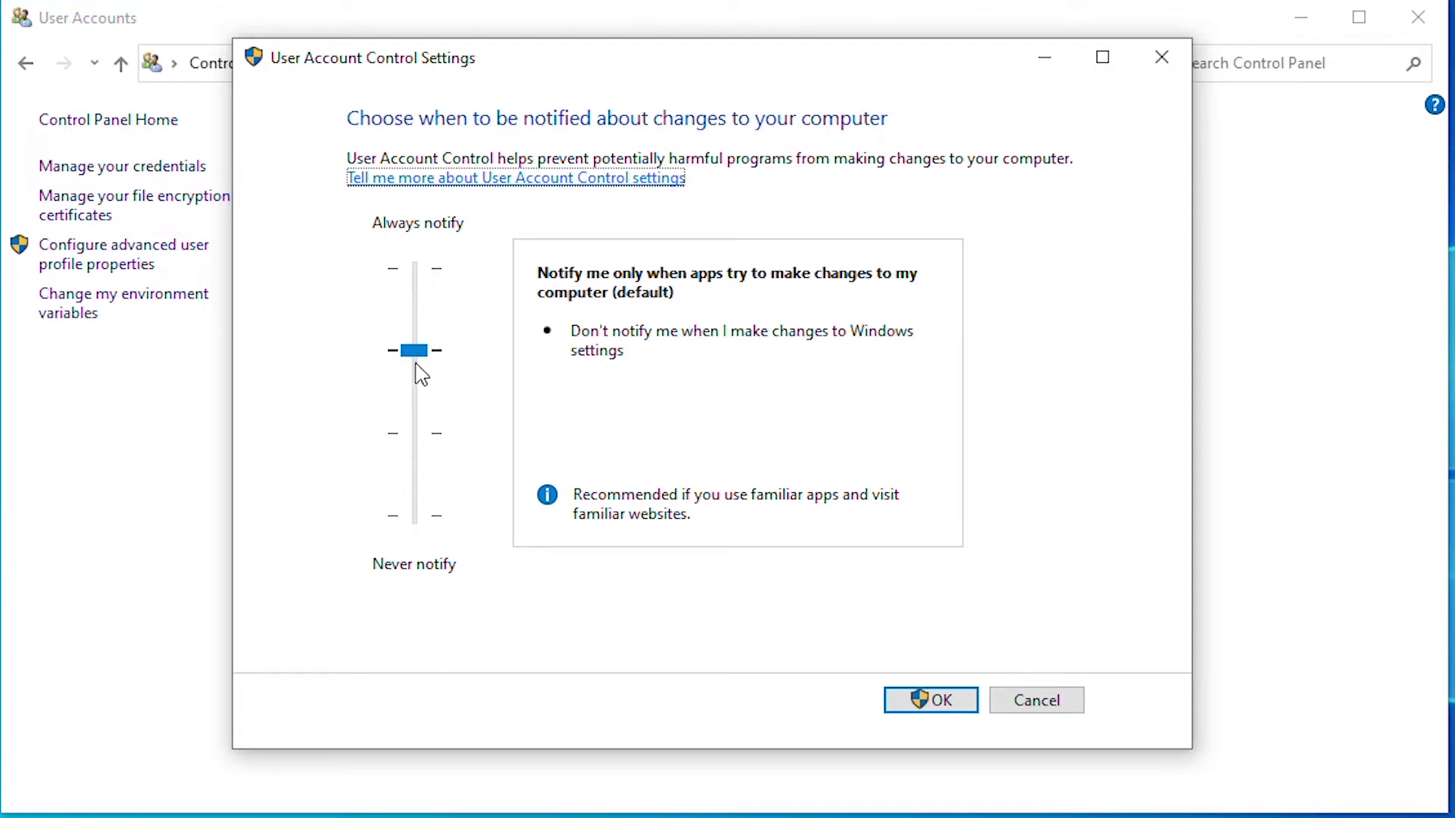
drag(415, 350, 421, 536)
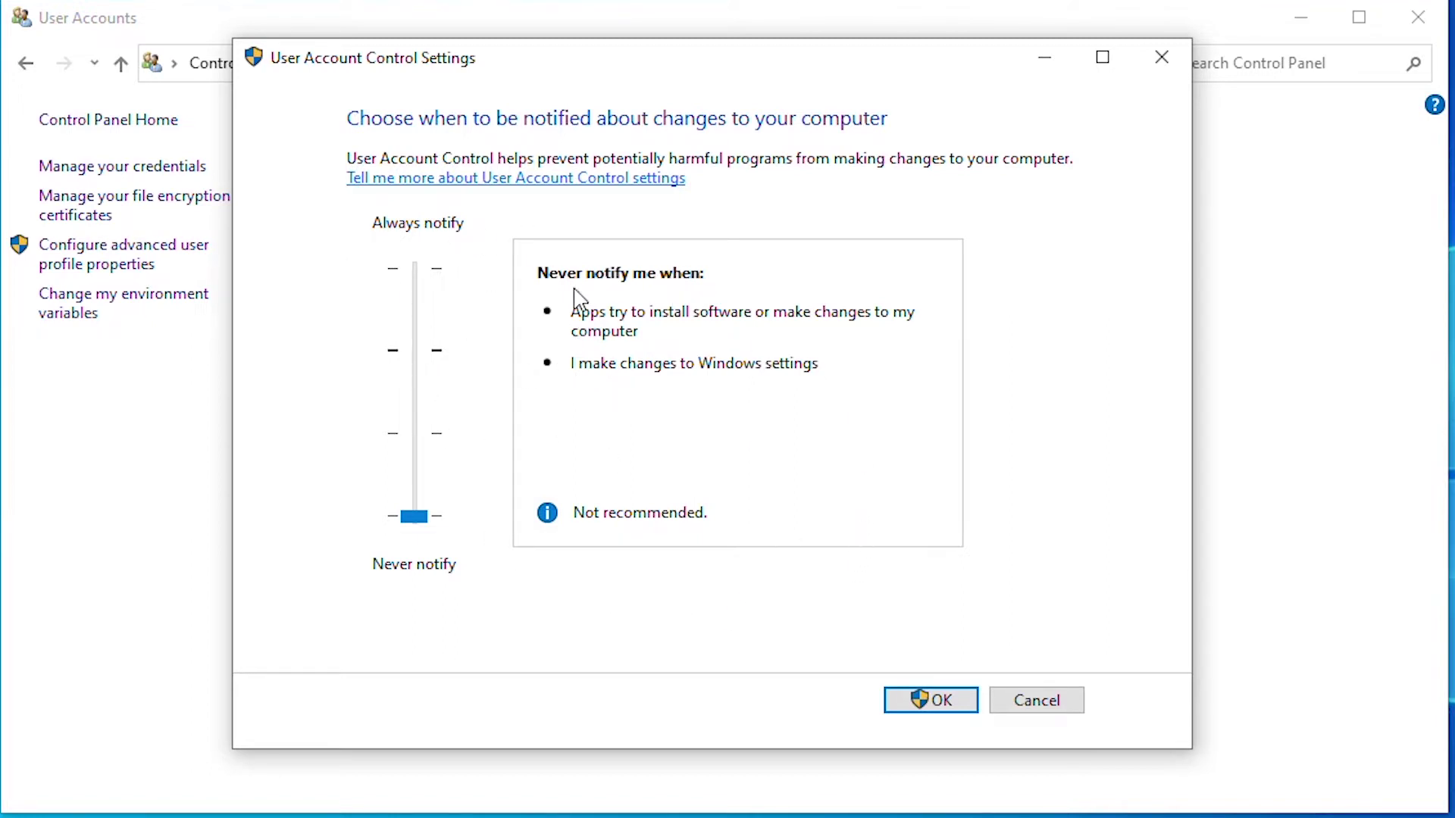
click(928, 701)
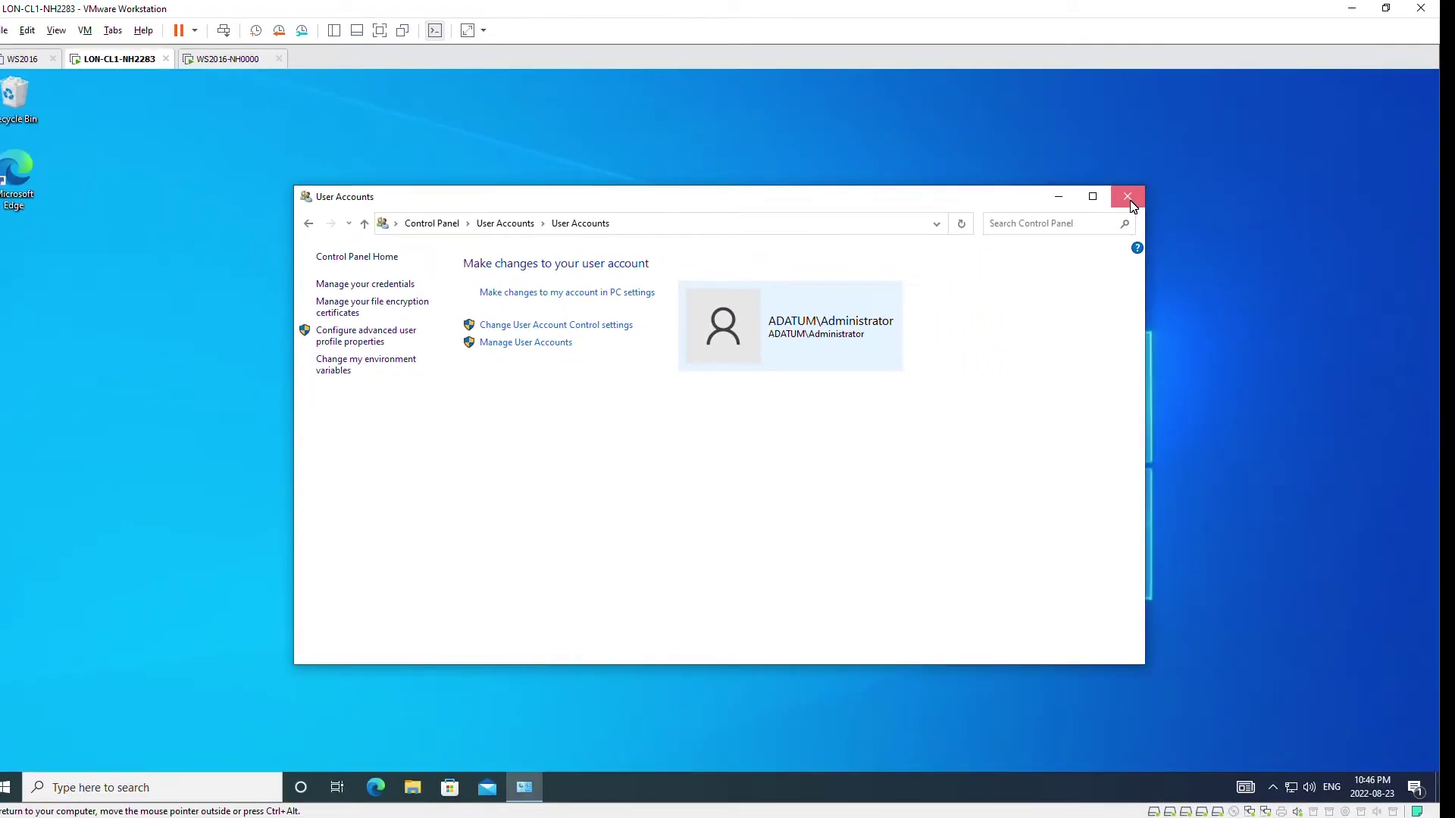
click(1128, 198)
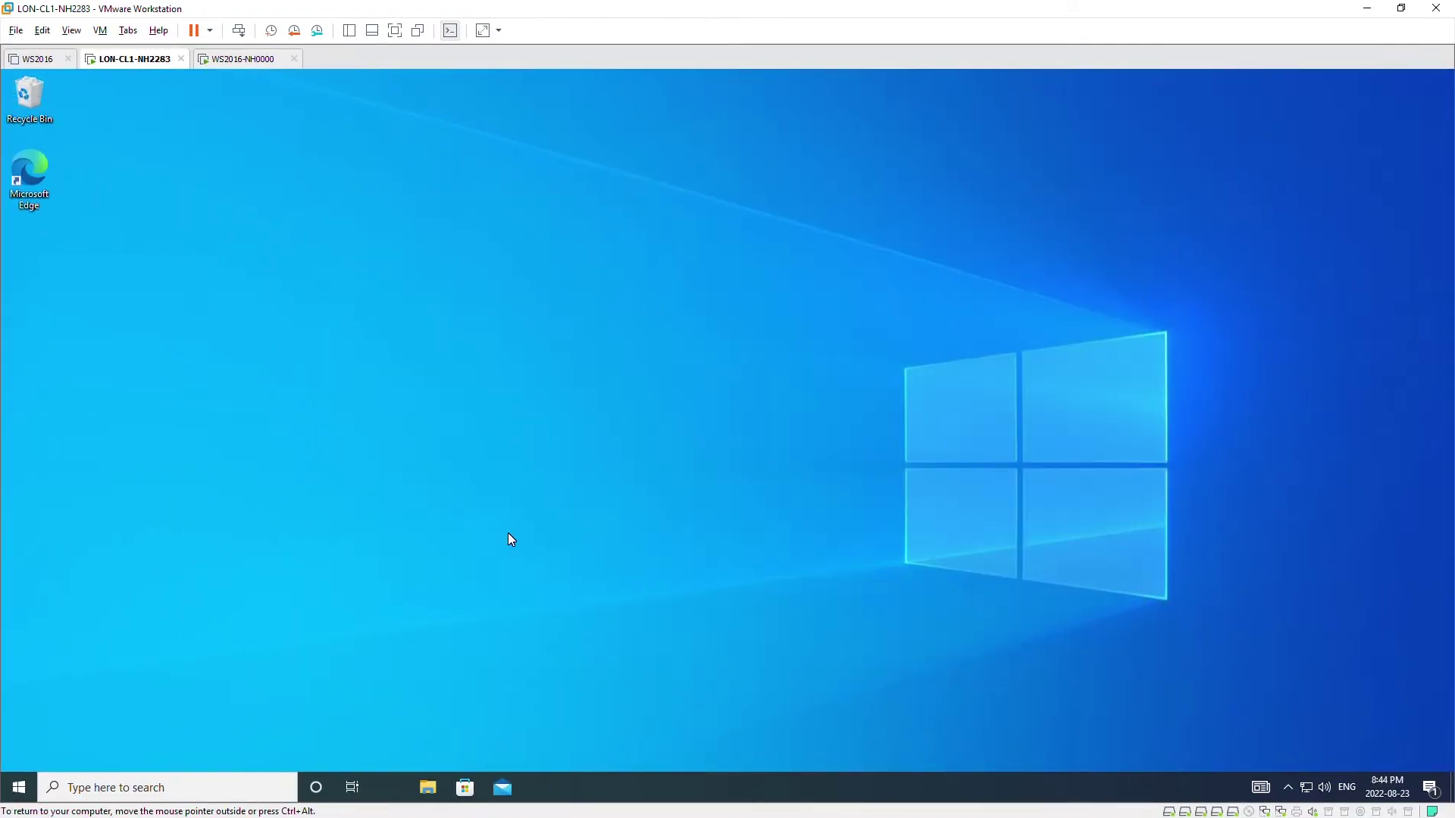
Uninstall the Solitaire Collection app through the Apps & features settings
click(18, 789)
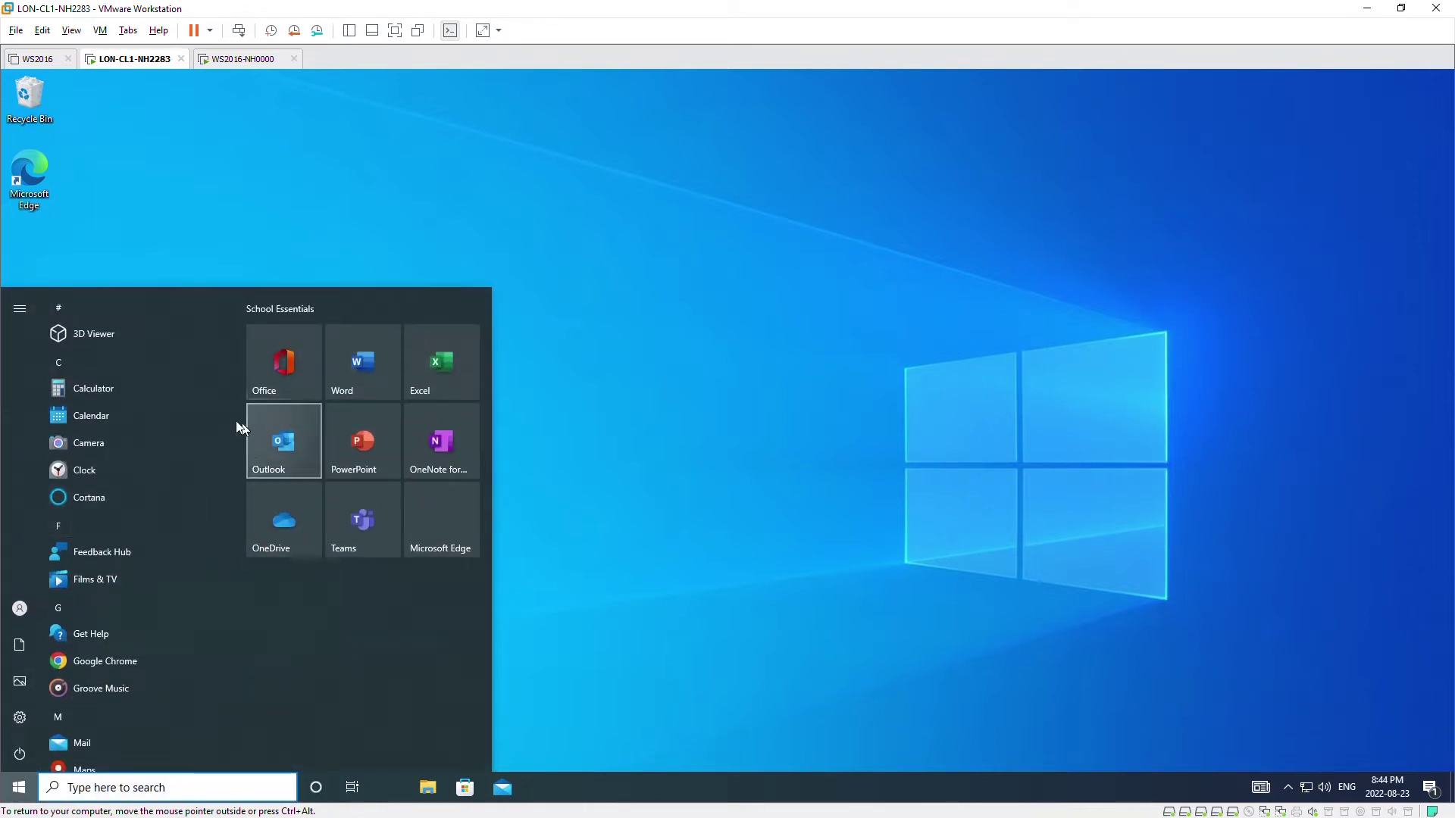
scroll(238, 424, down, 1)
drag(238, 436, 244, 611)
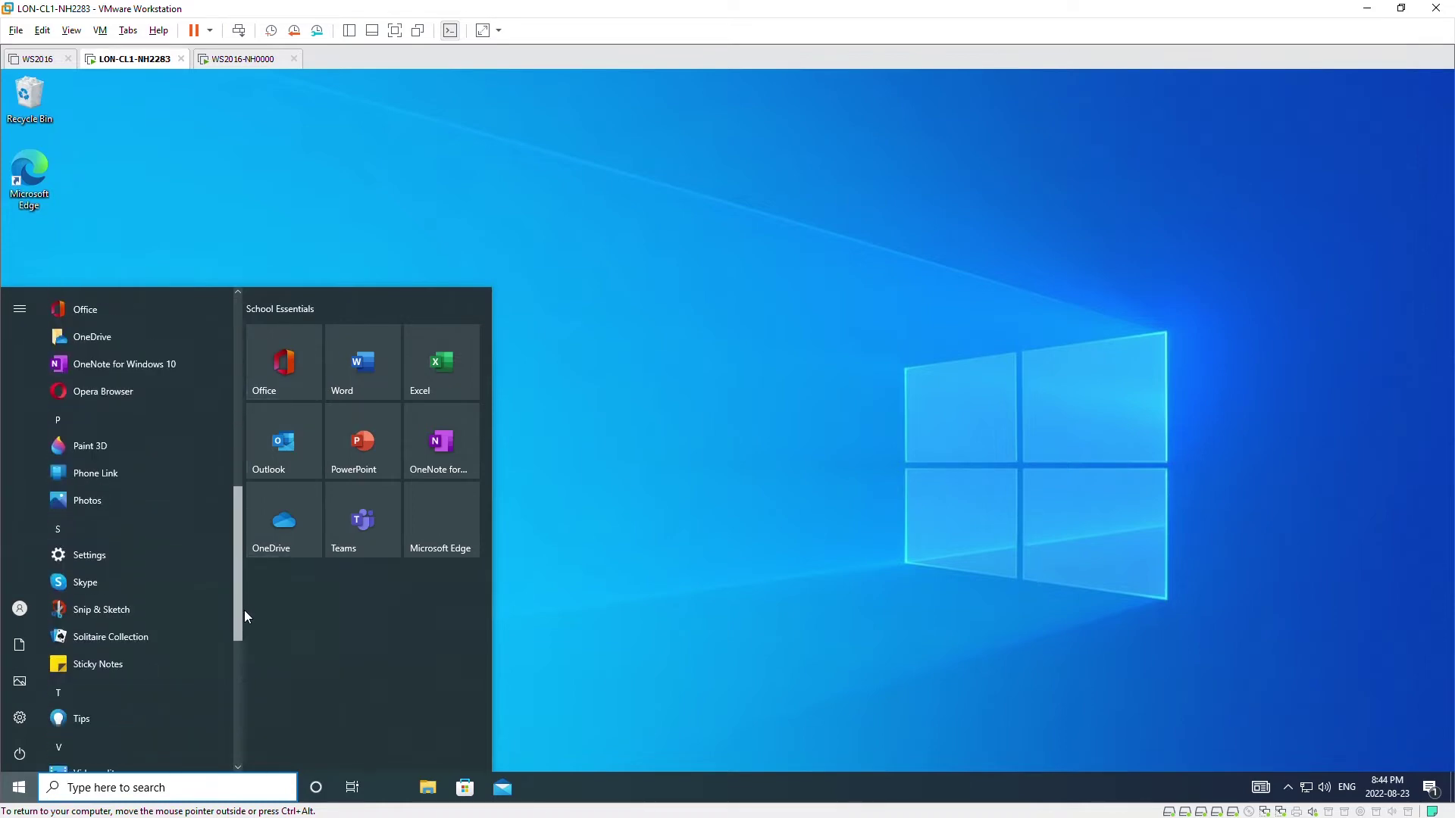
click(156, 565)
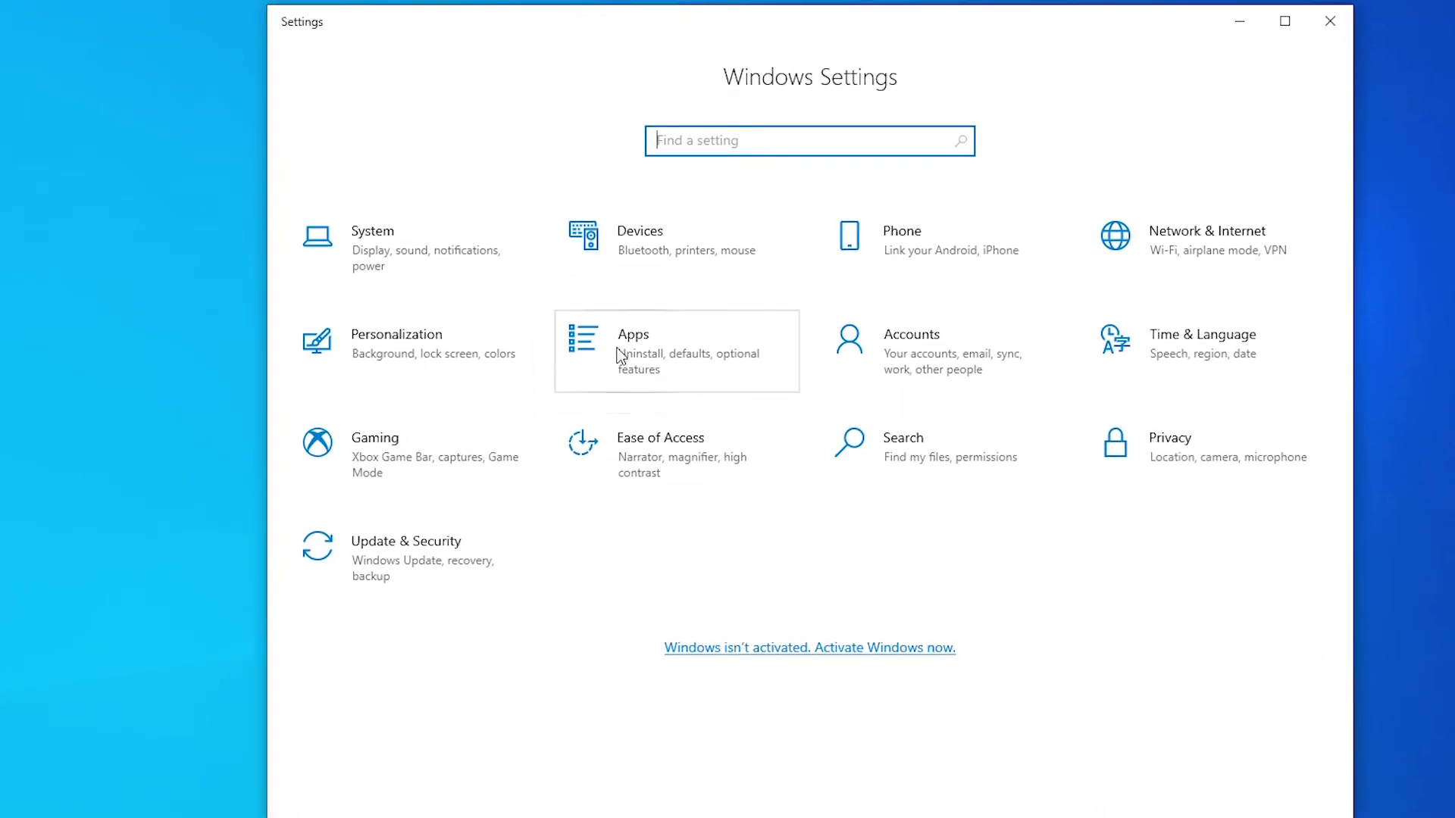
click(649, 363)
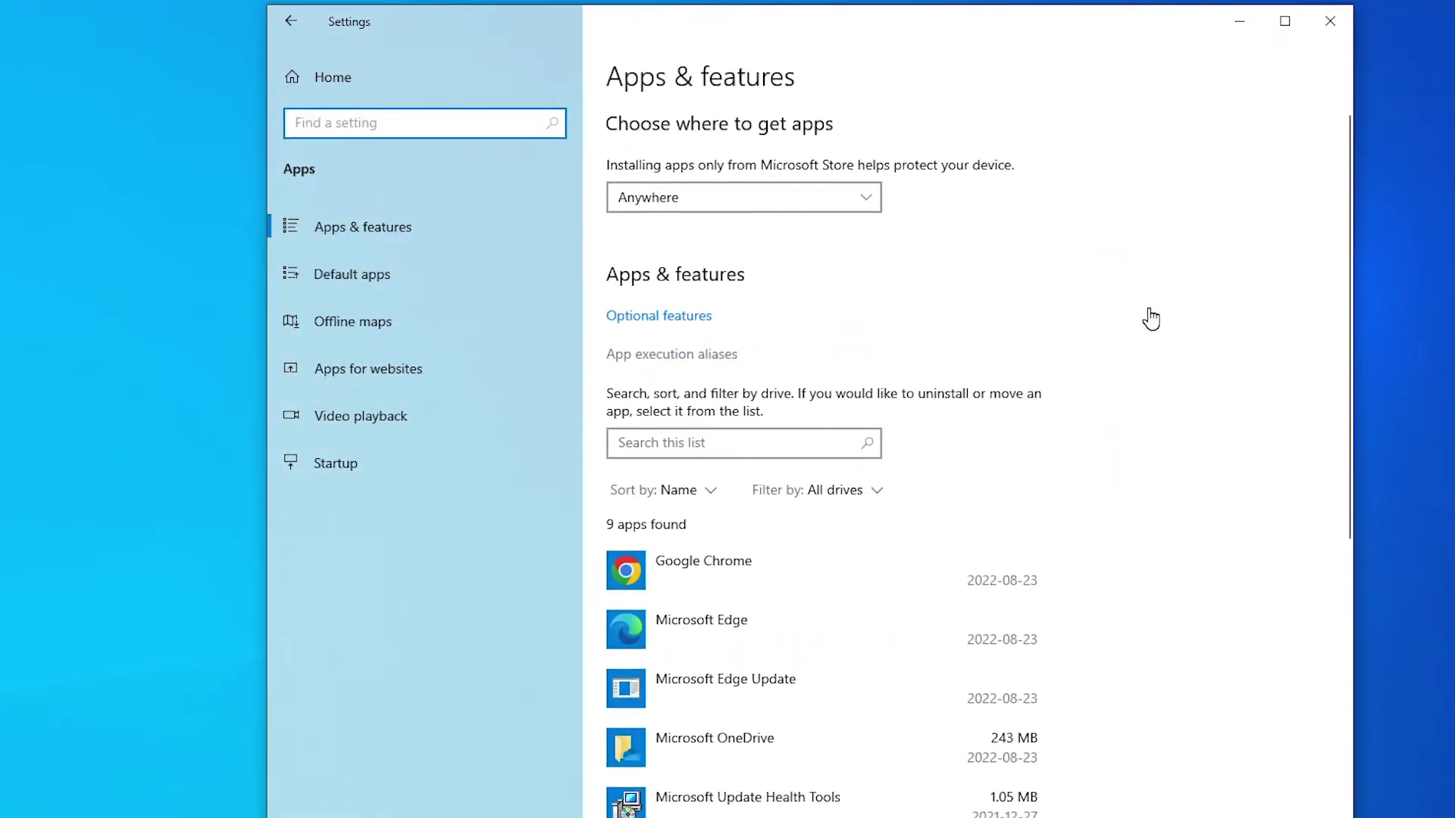
drag(1349, 232, 1389, 602)
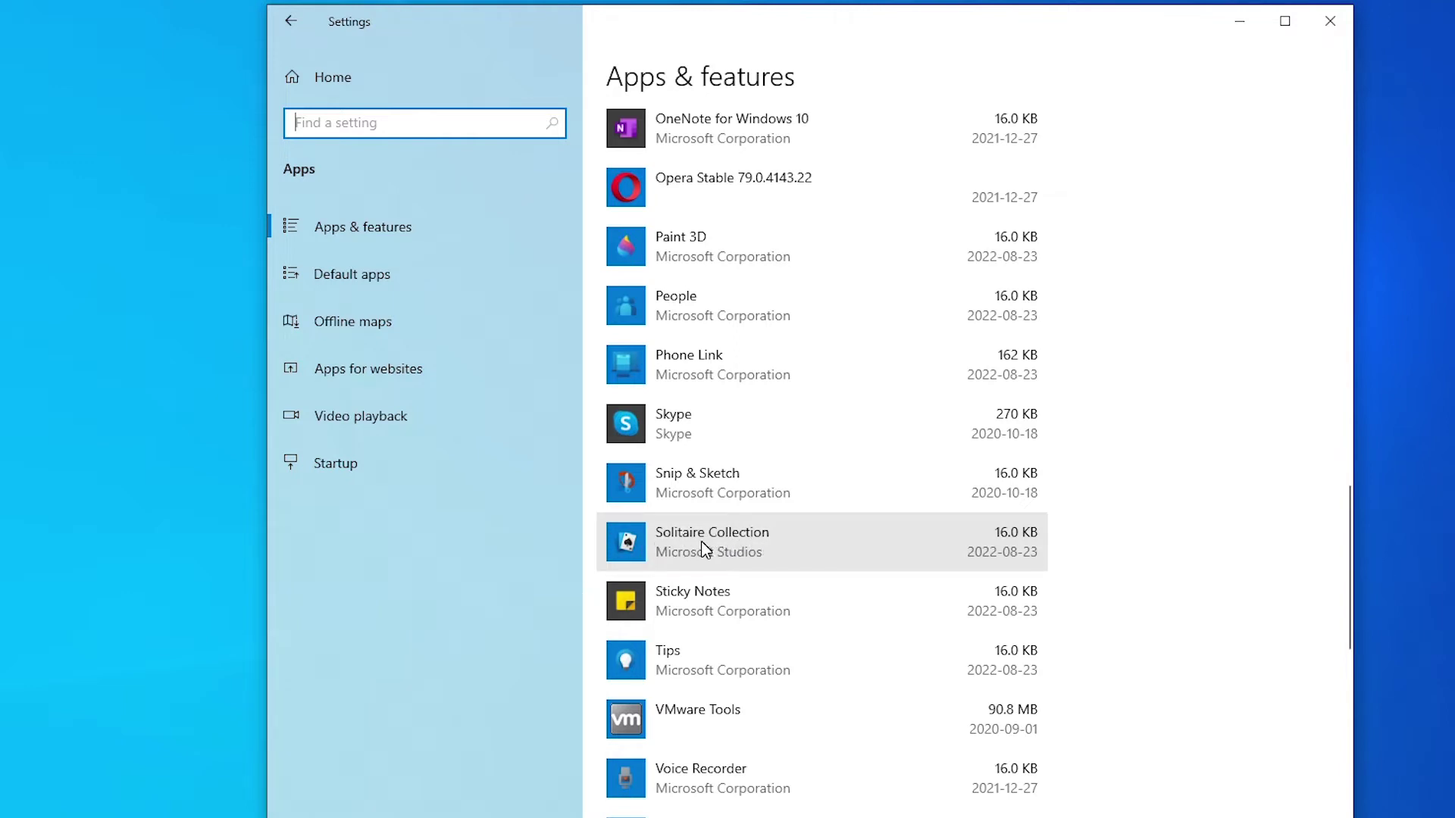
click(781, 546)
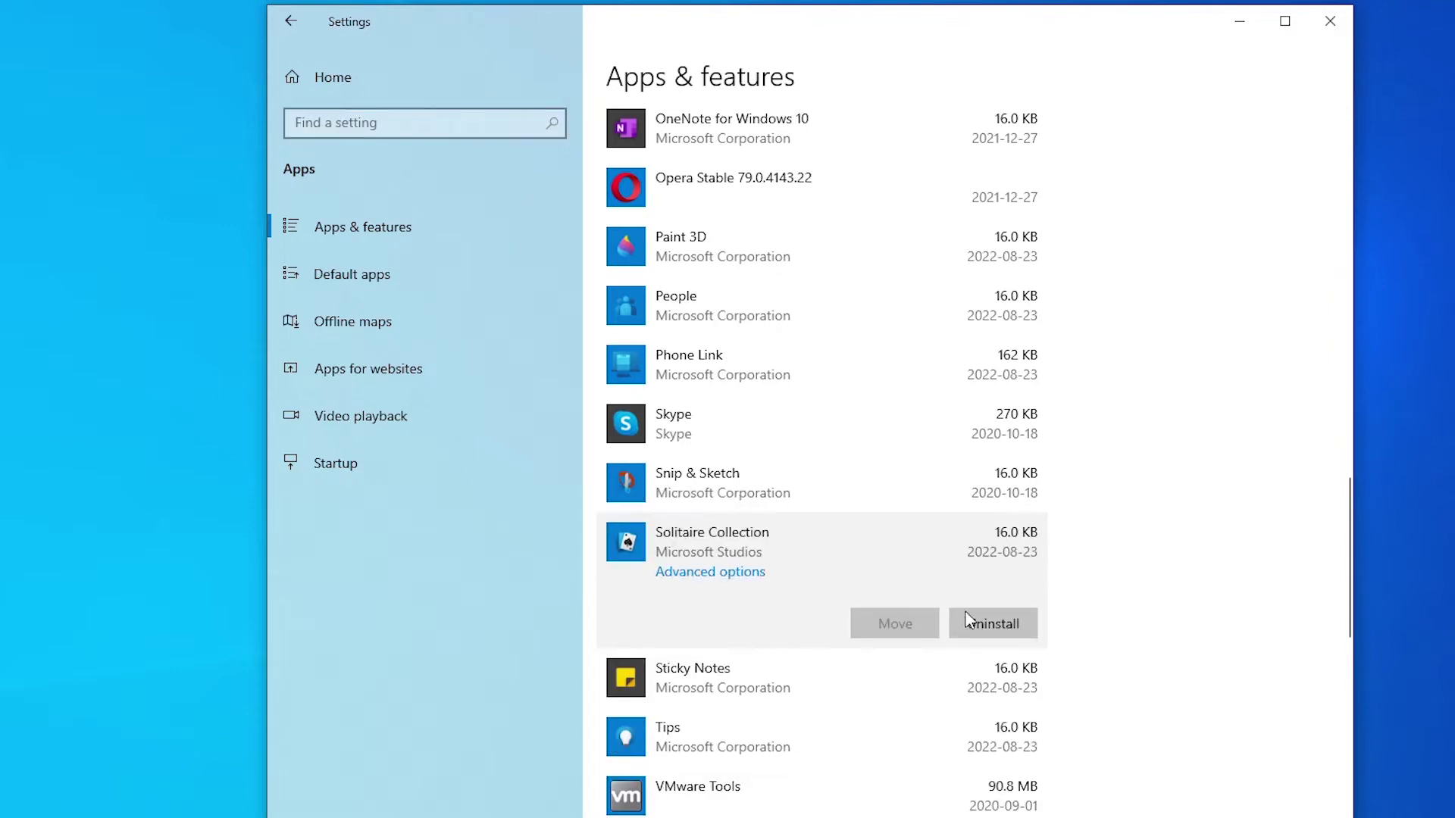
click(998, 626)
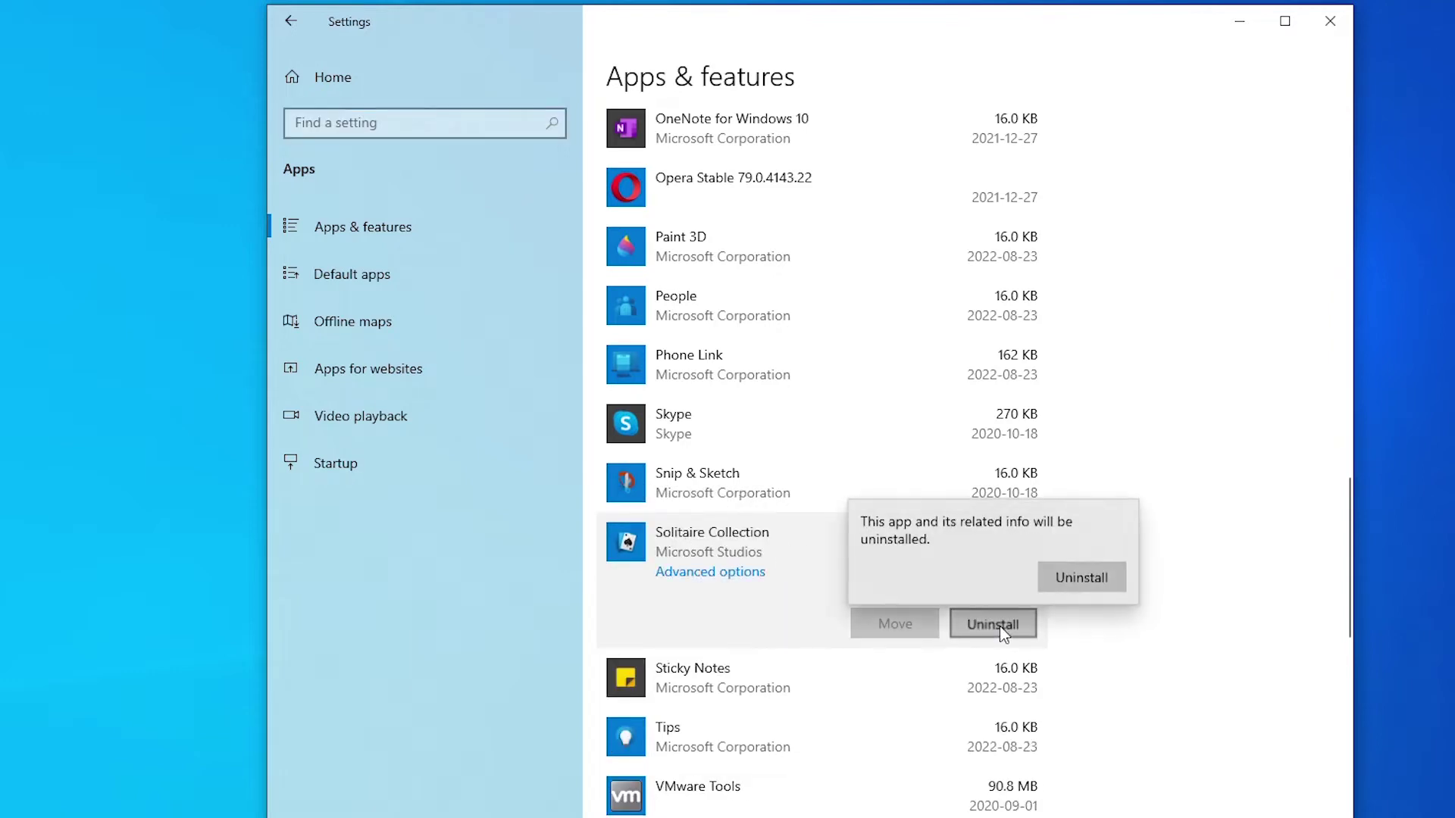
click(1085, 576)
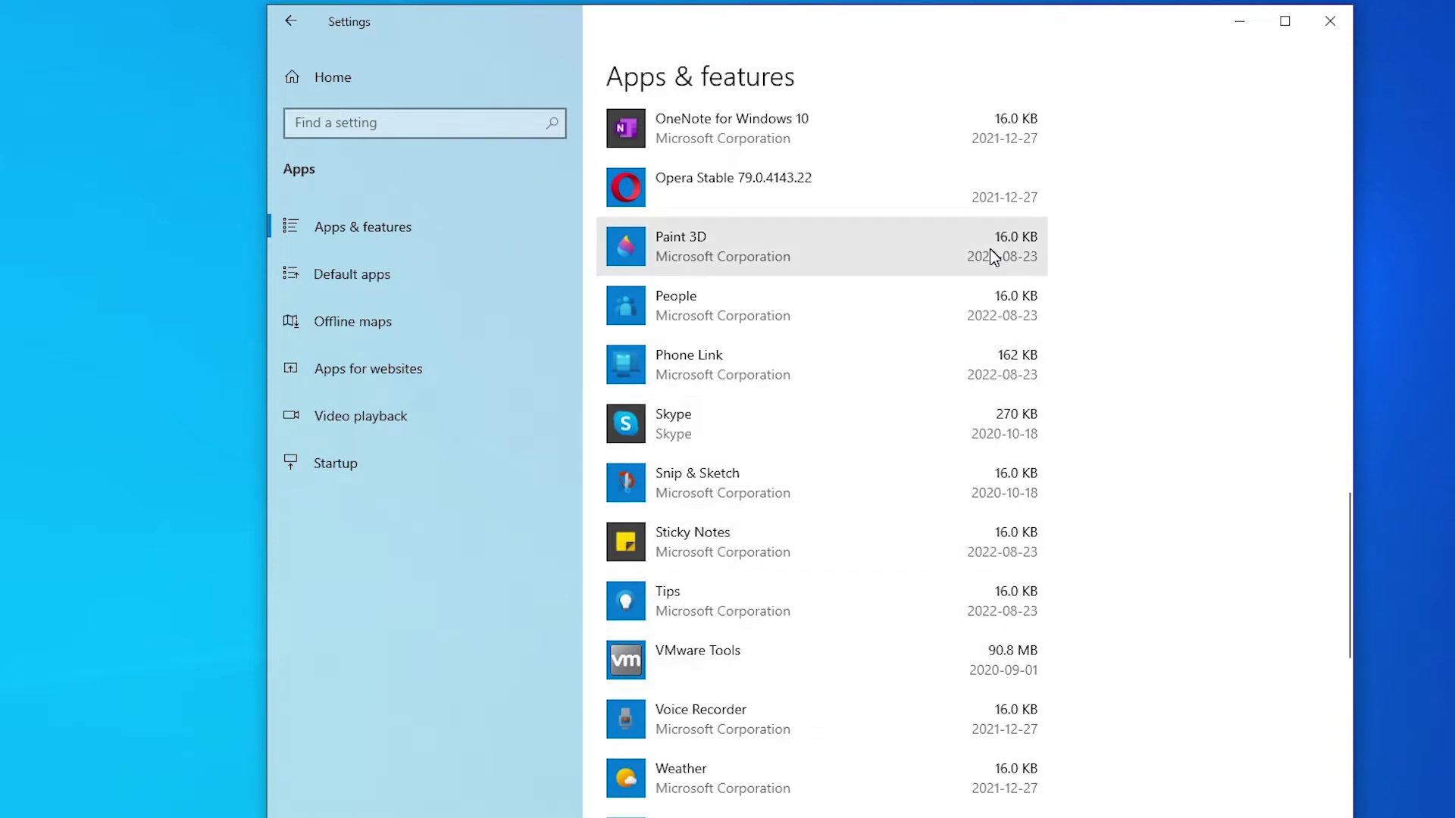
View the Background page of the Personalization settings and close Settings
click(325, 88)
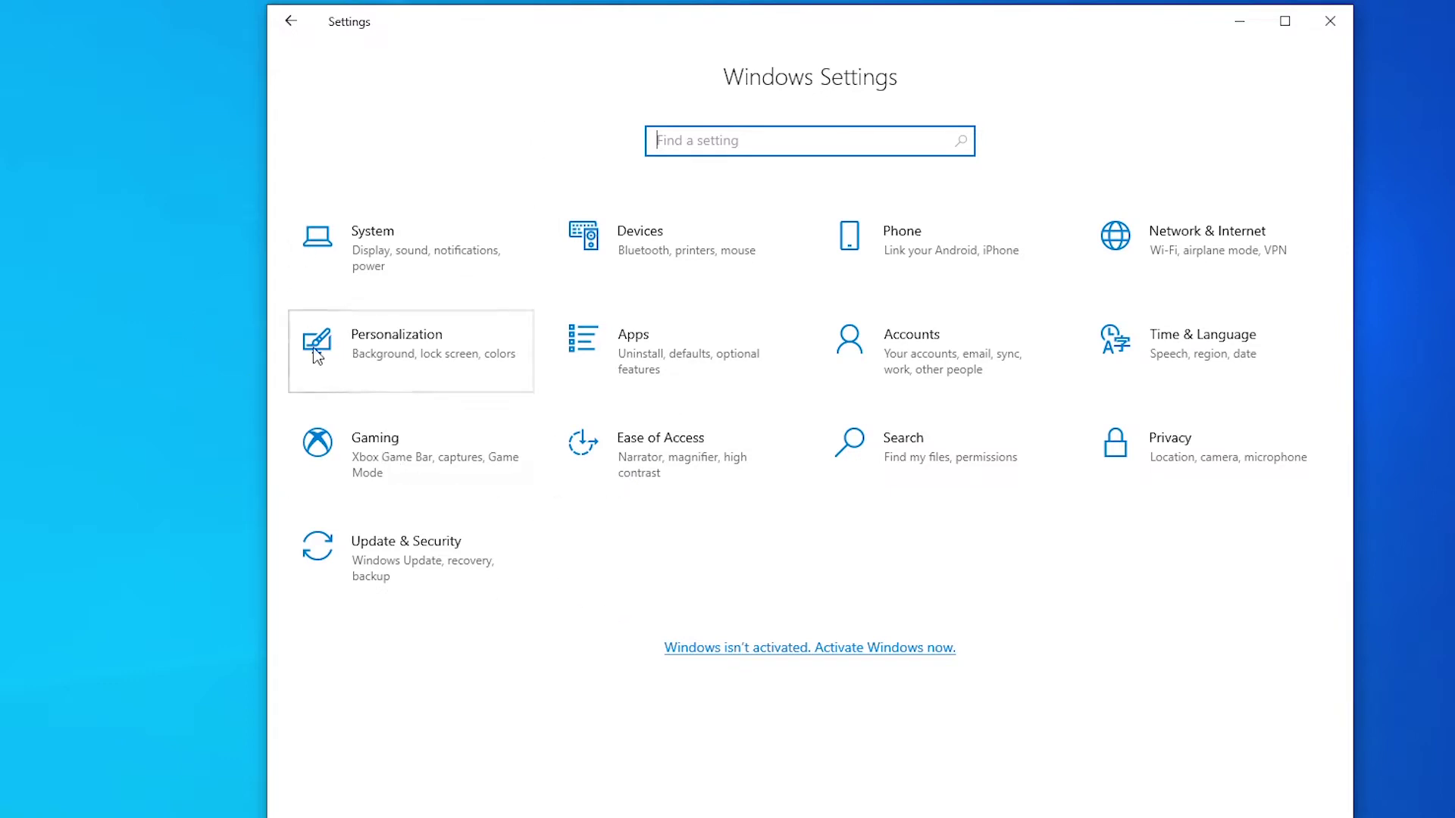
click(383, 339)
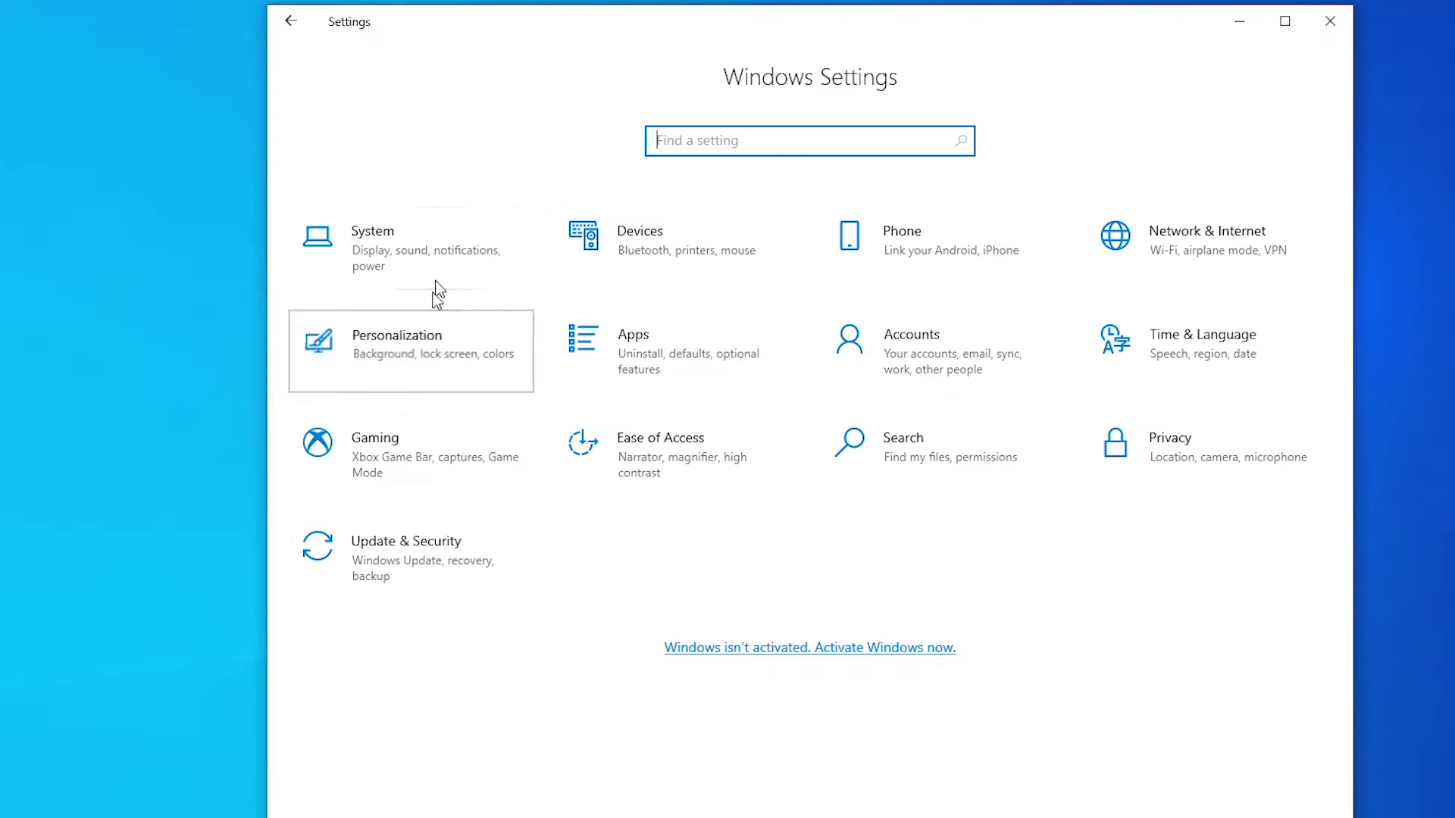
click(448, 346)
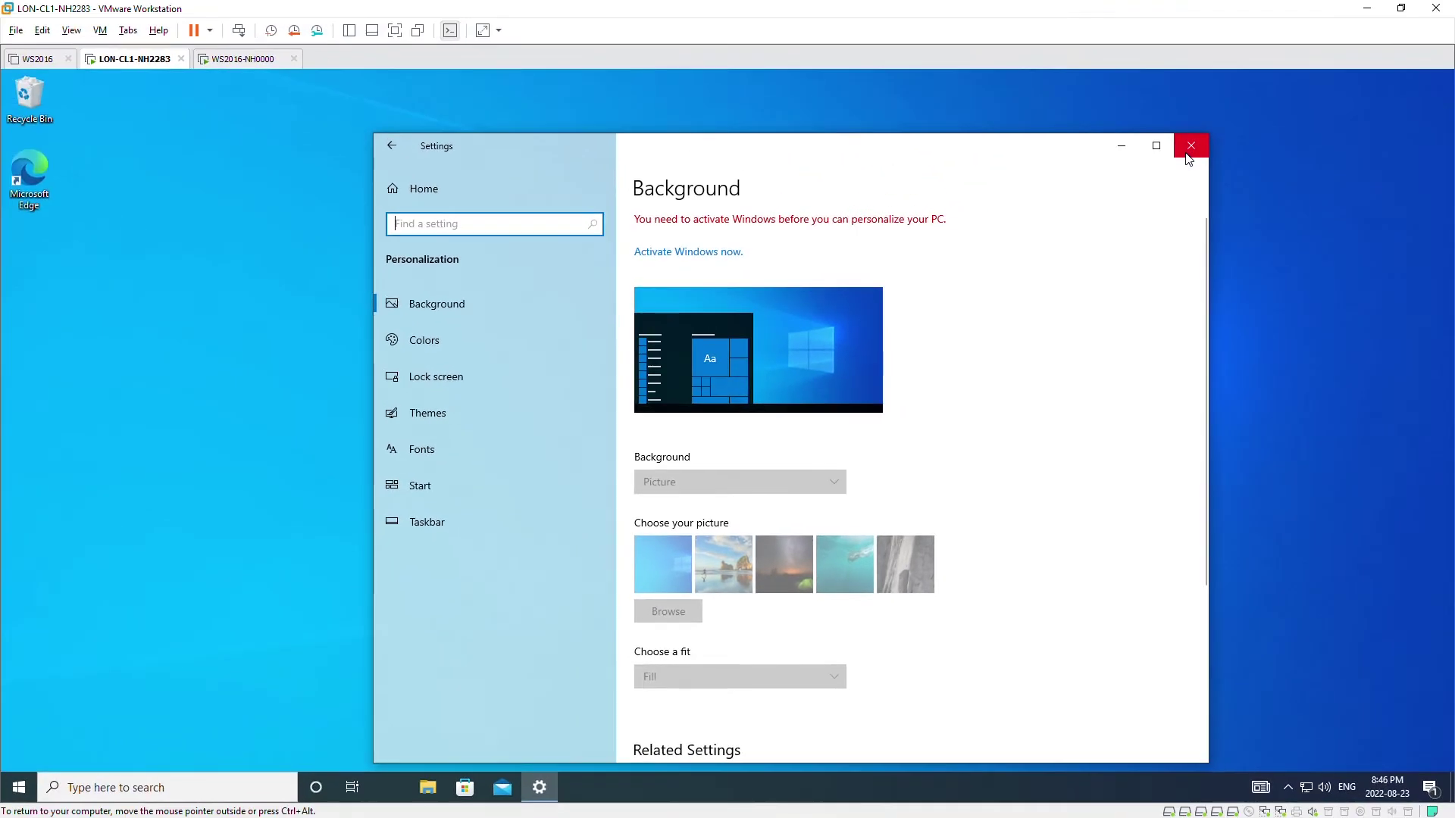
click(1189, 146)
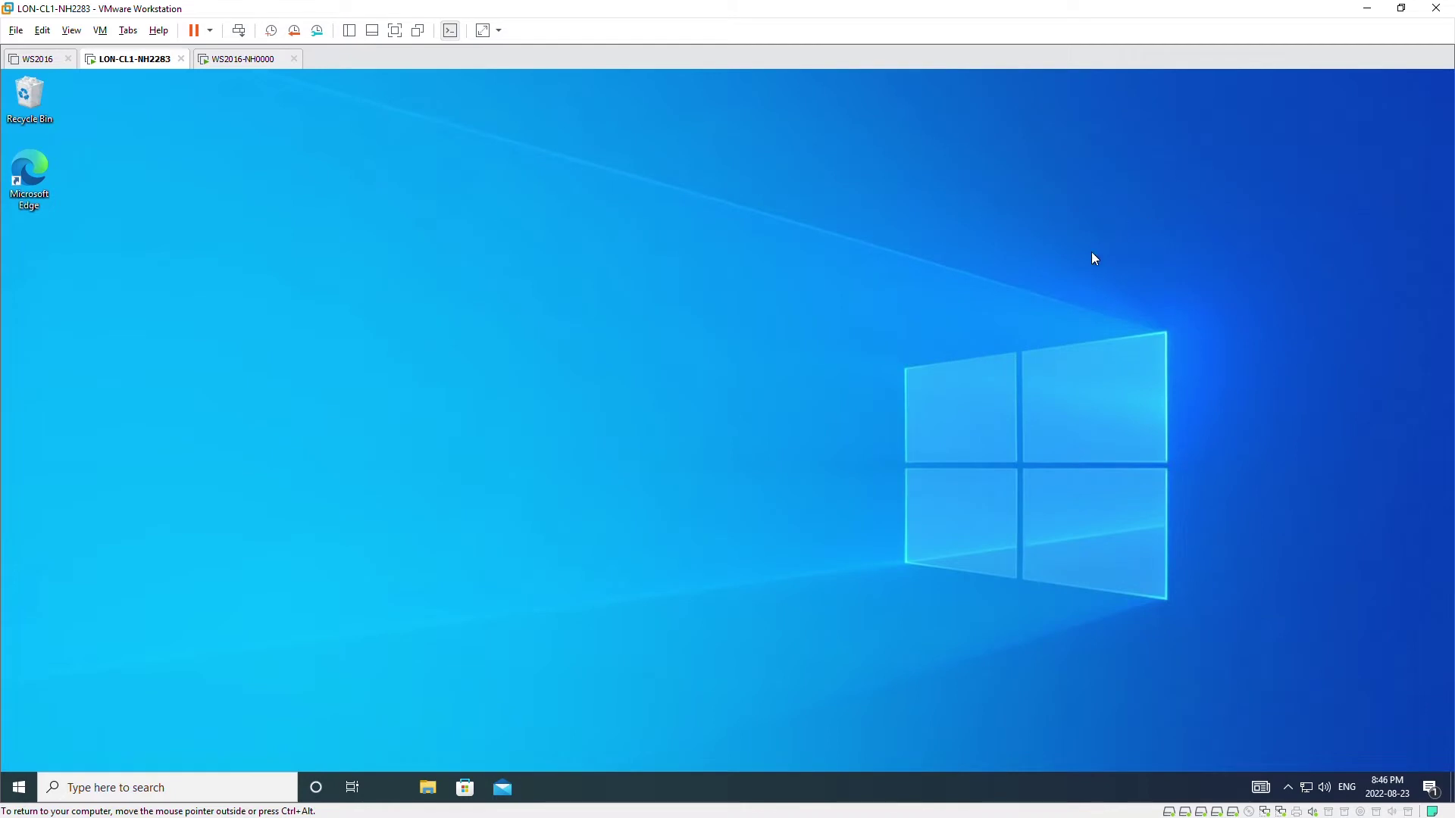
Open the System page from Control Panel's System and Security and examine the device name, installed RAM and system type
click(21, 792)
text(control)
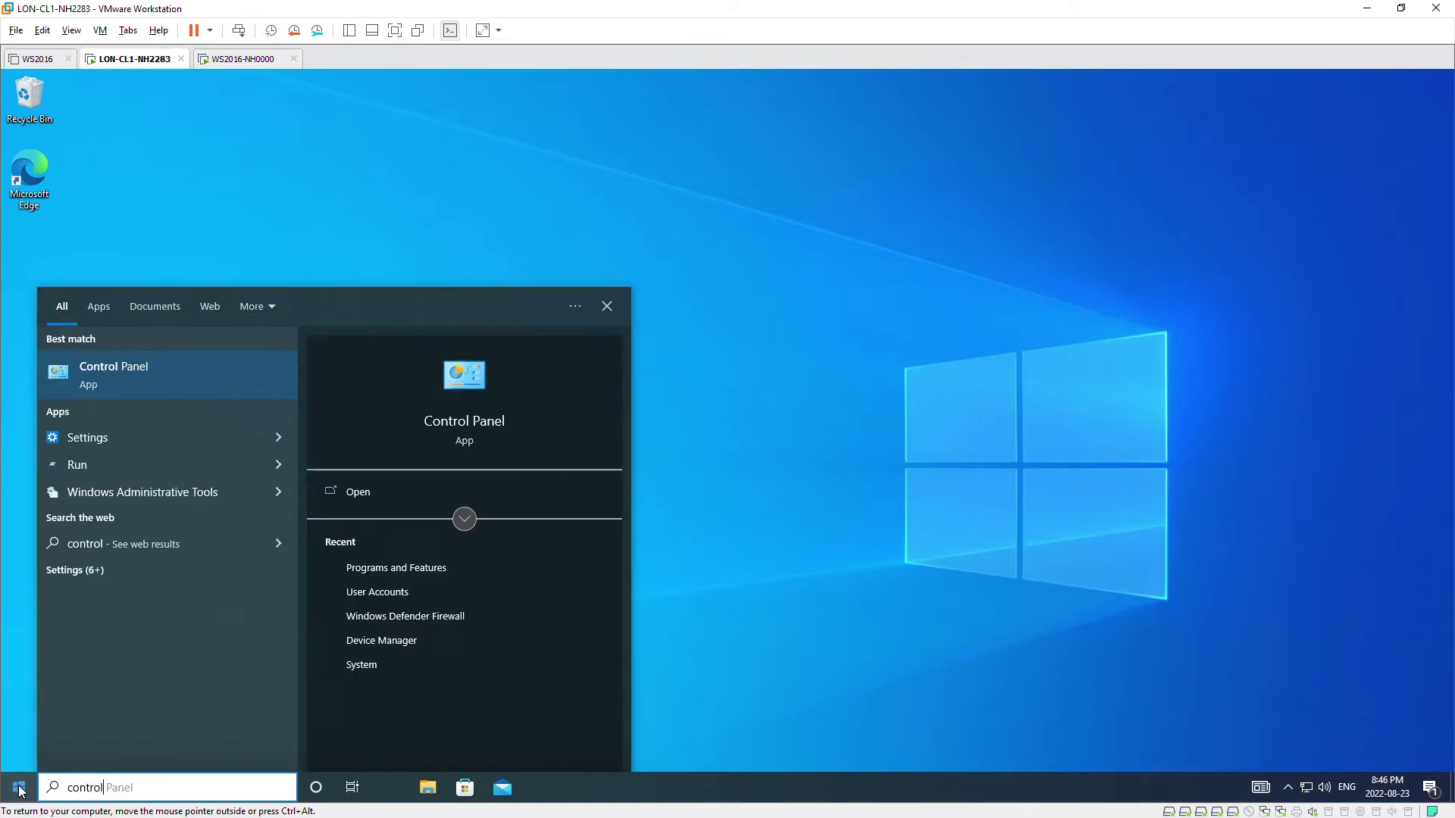
key(Return)
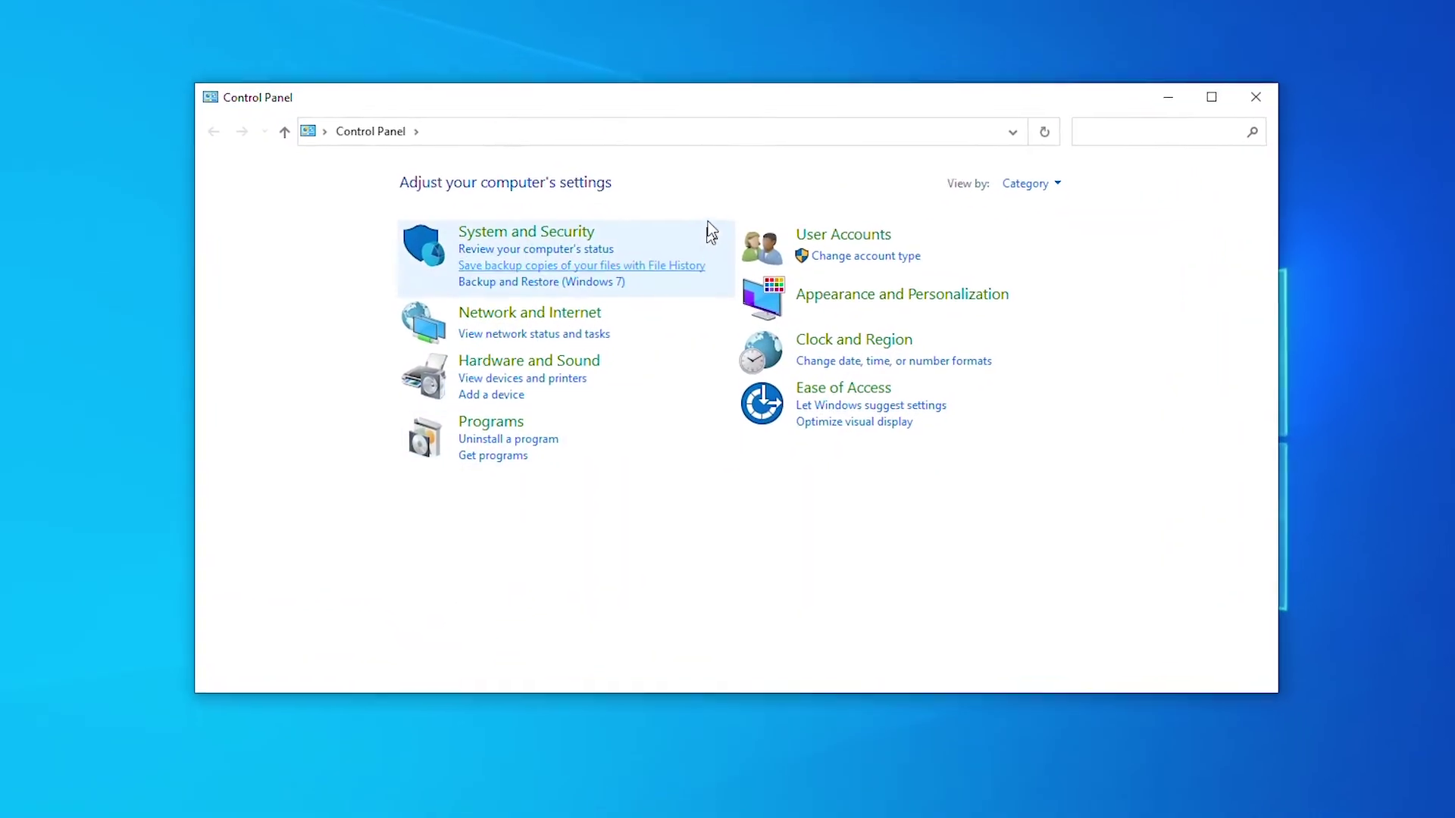
click(536, 225)
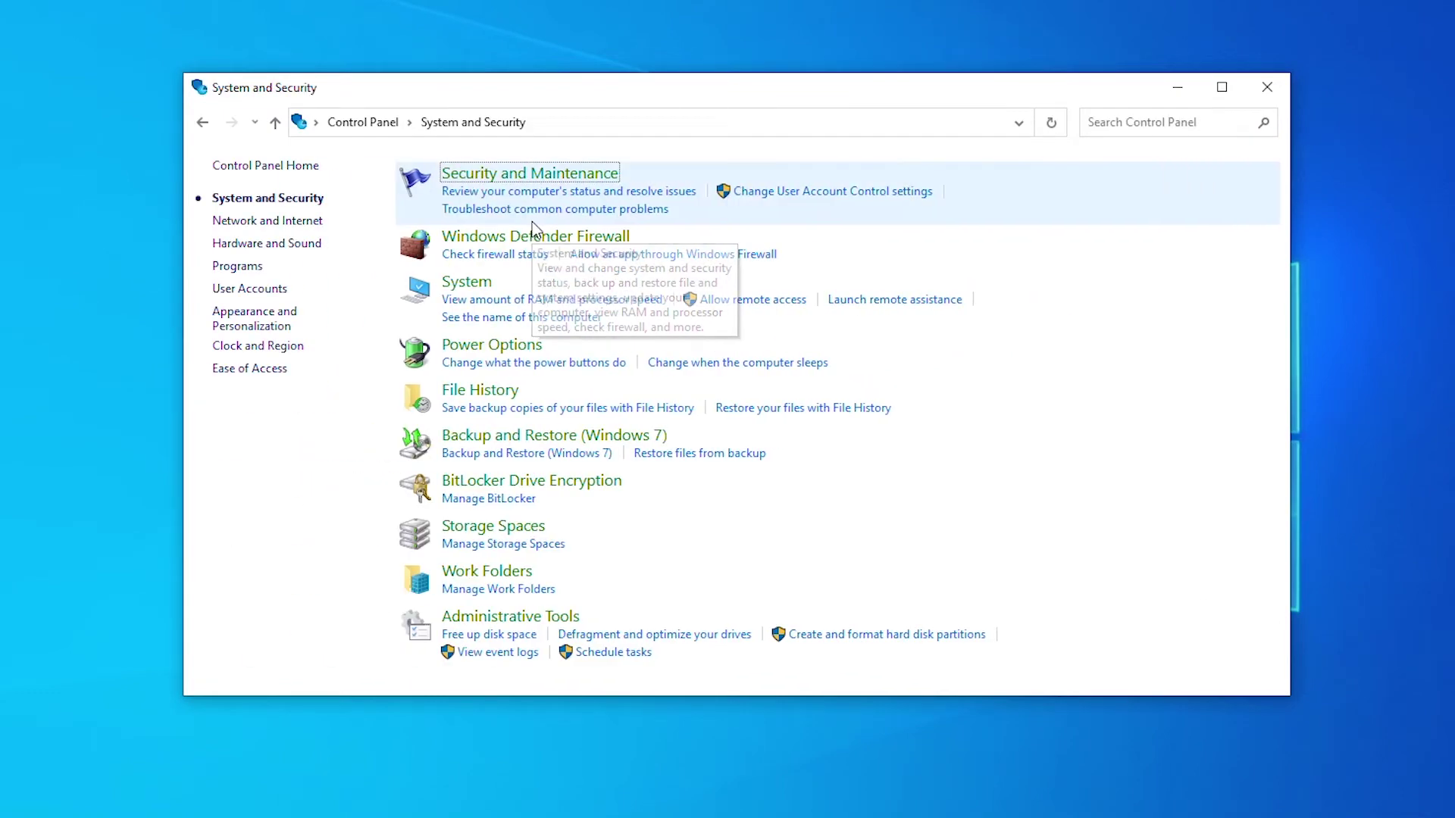
click(475, 285)
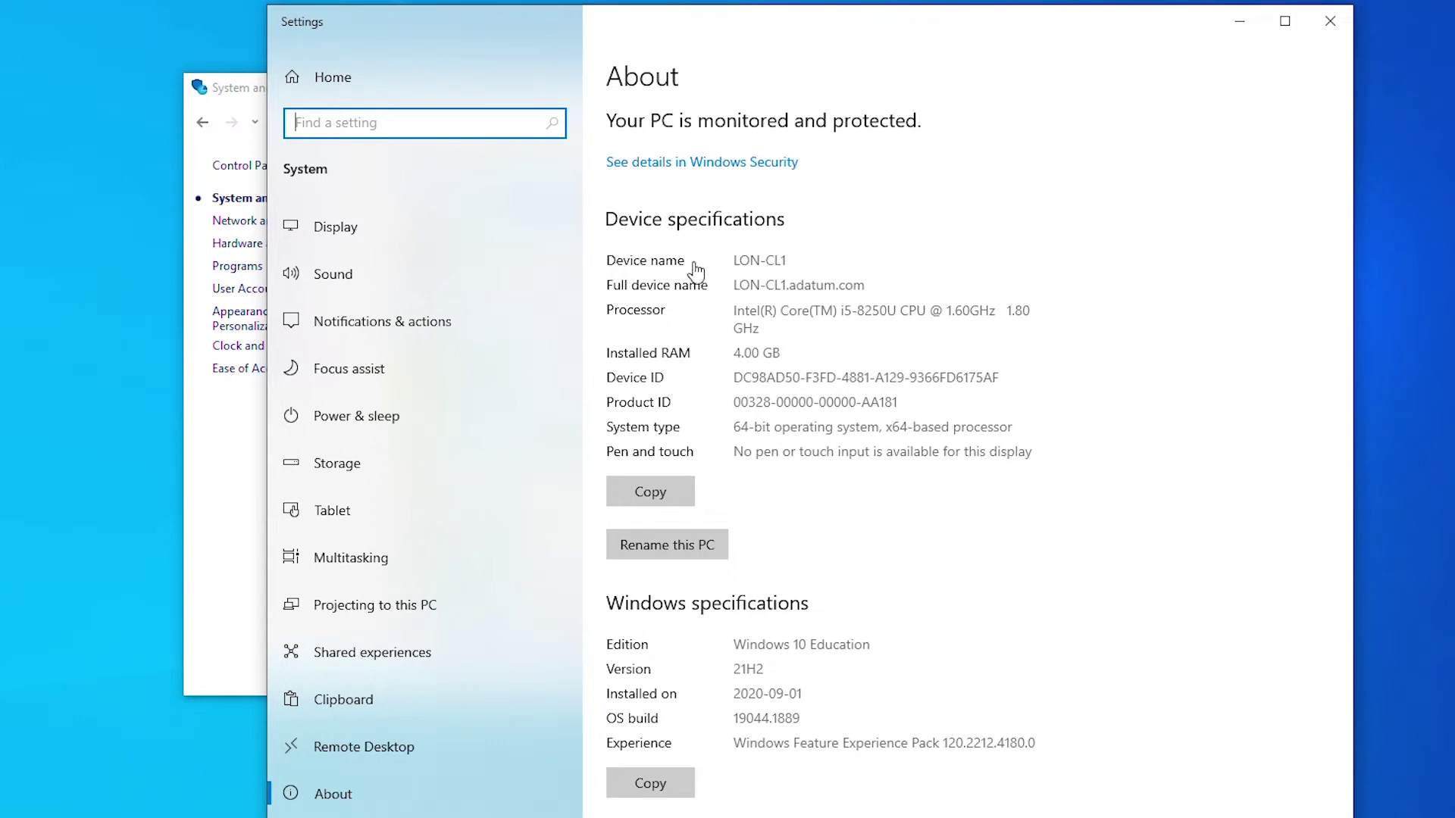
click(760, 261)
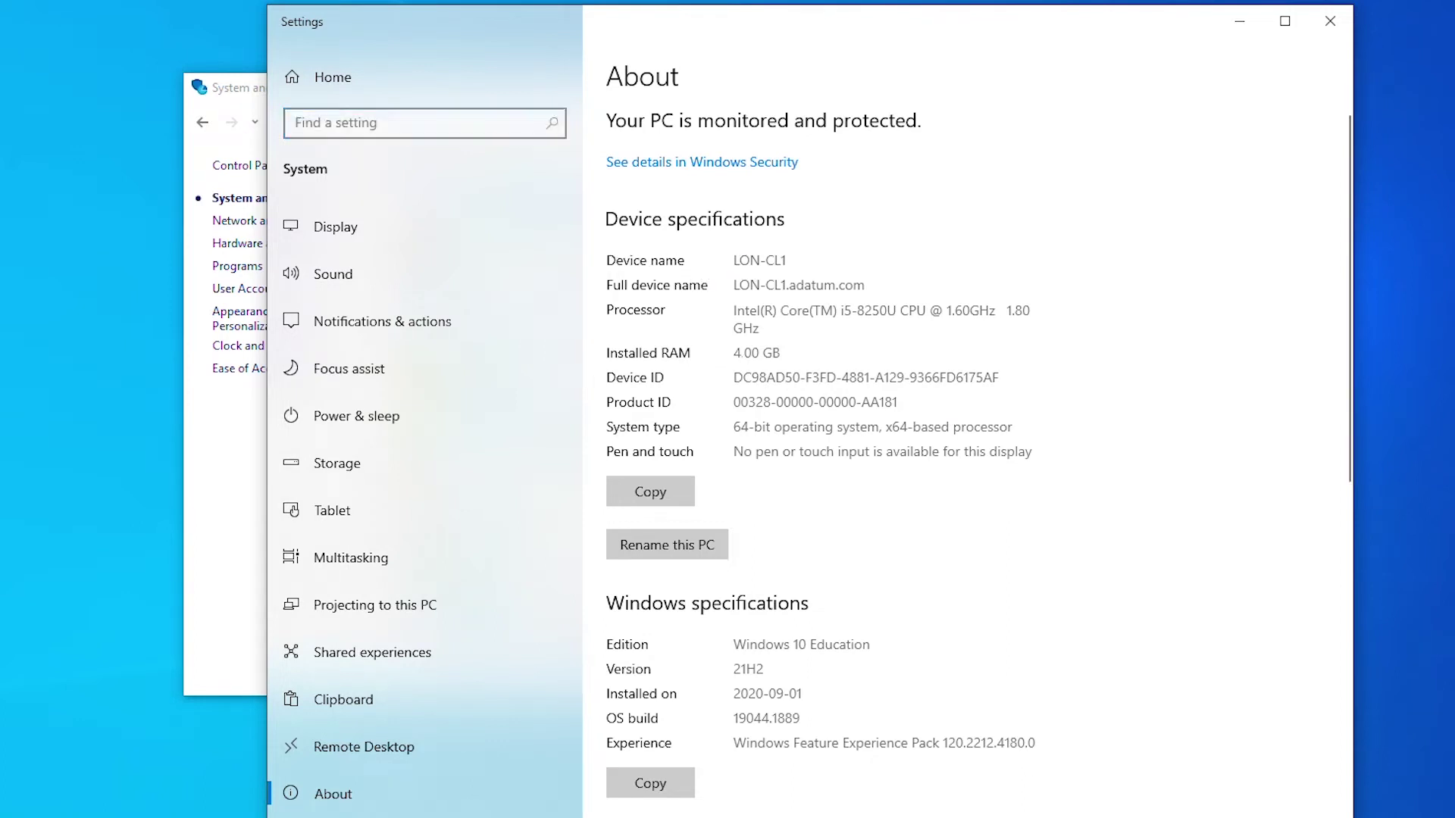
drag(734, 353, 780, 353)
drag(748, 427, 826, 427)
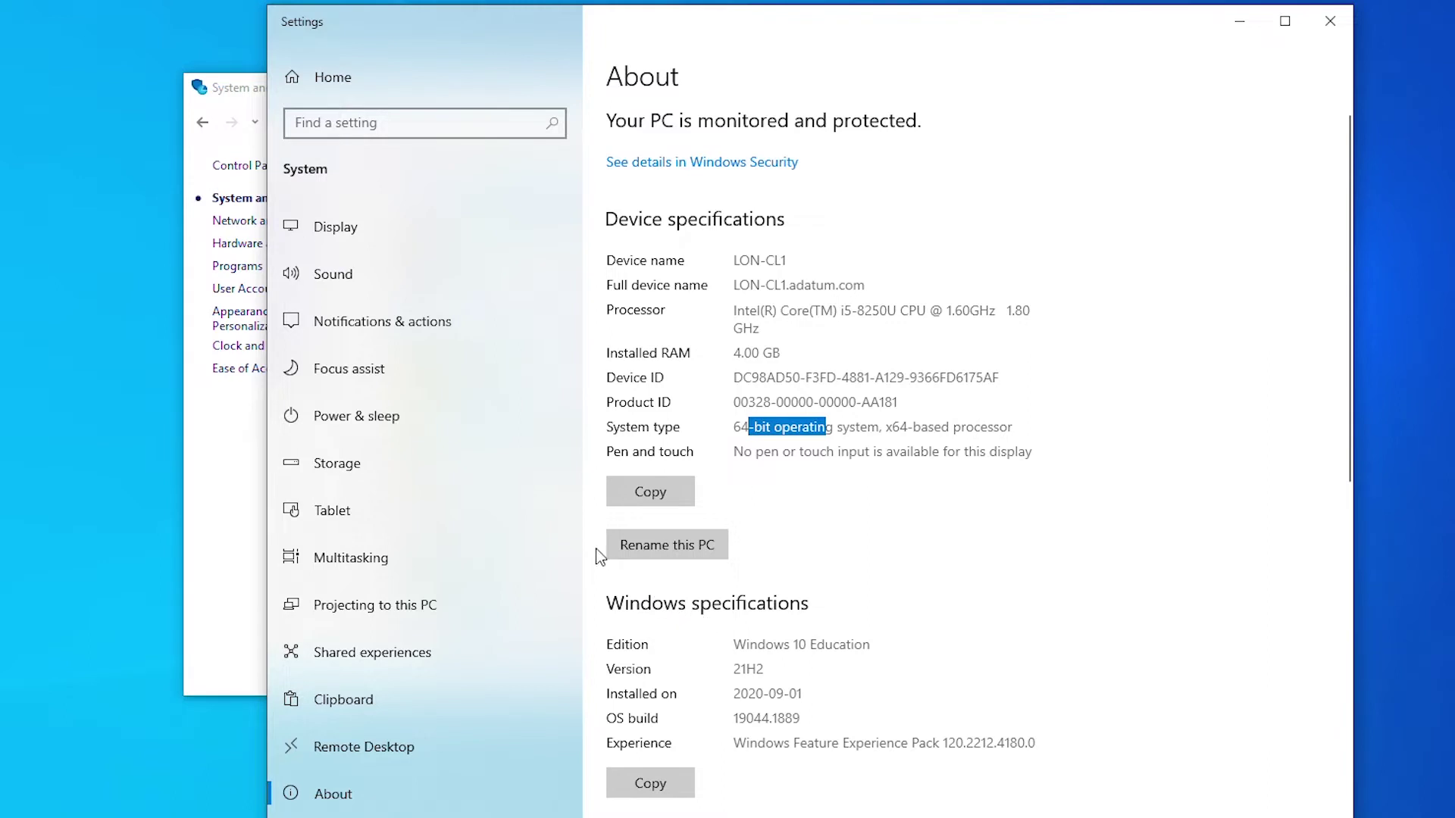
click(937, 607)
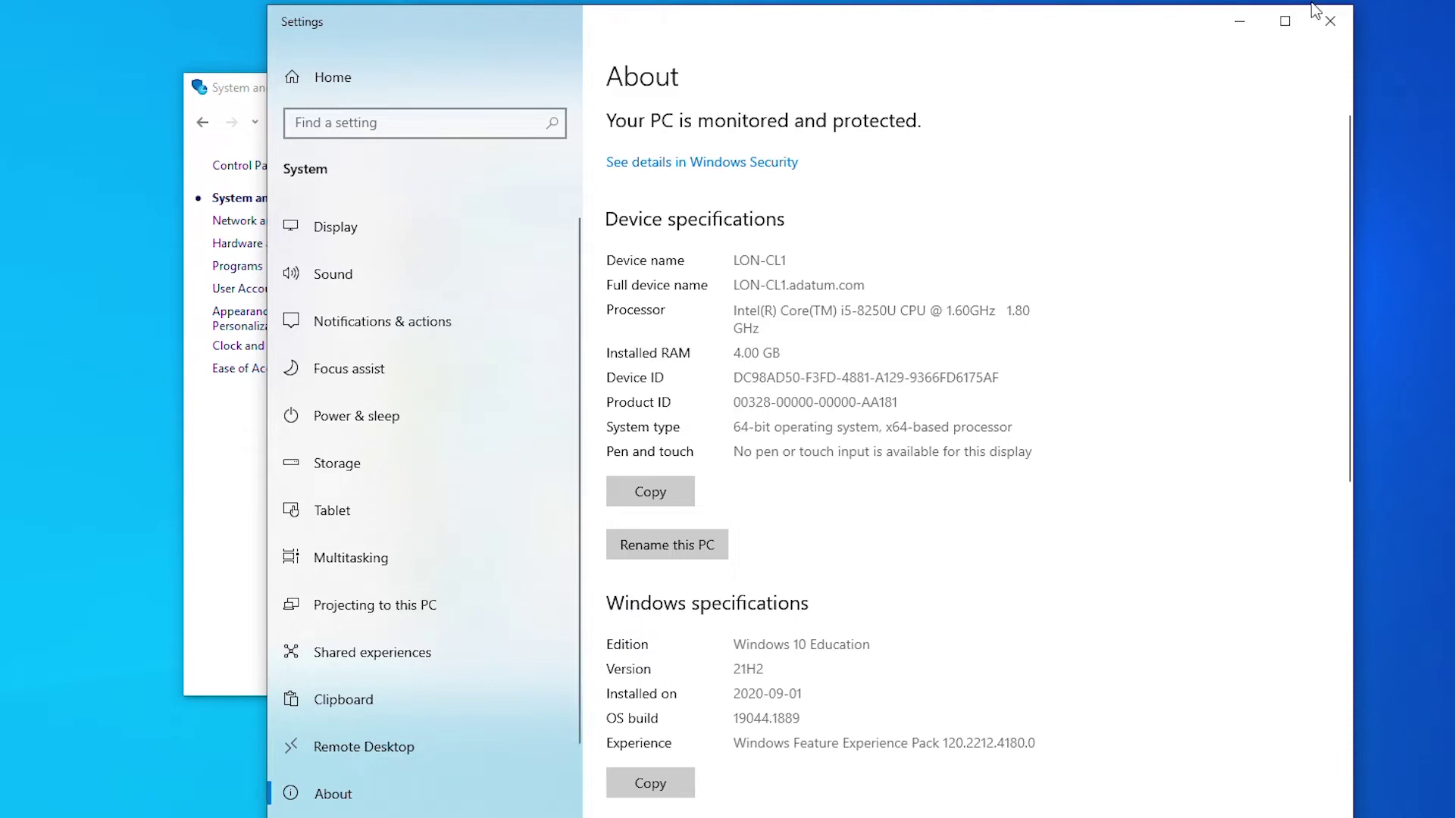
Close the About page, view Devices and Printers from the Control Panel home and return to the categories
click(1332, 29)
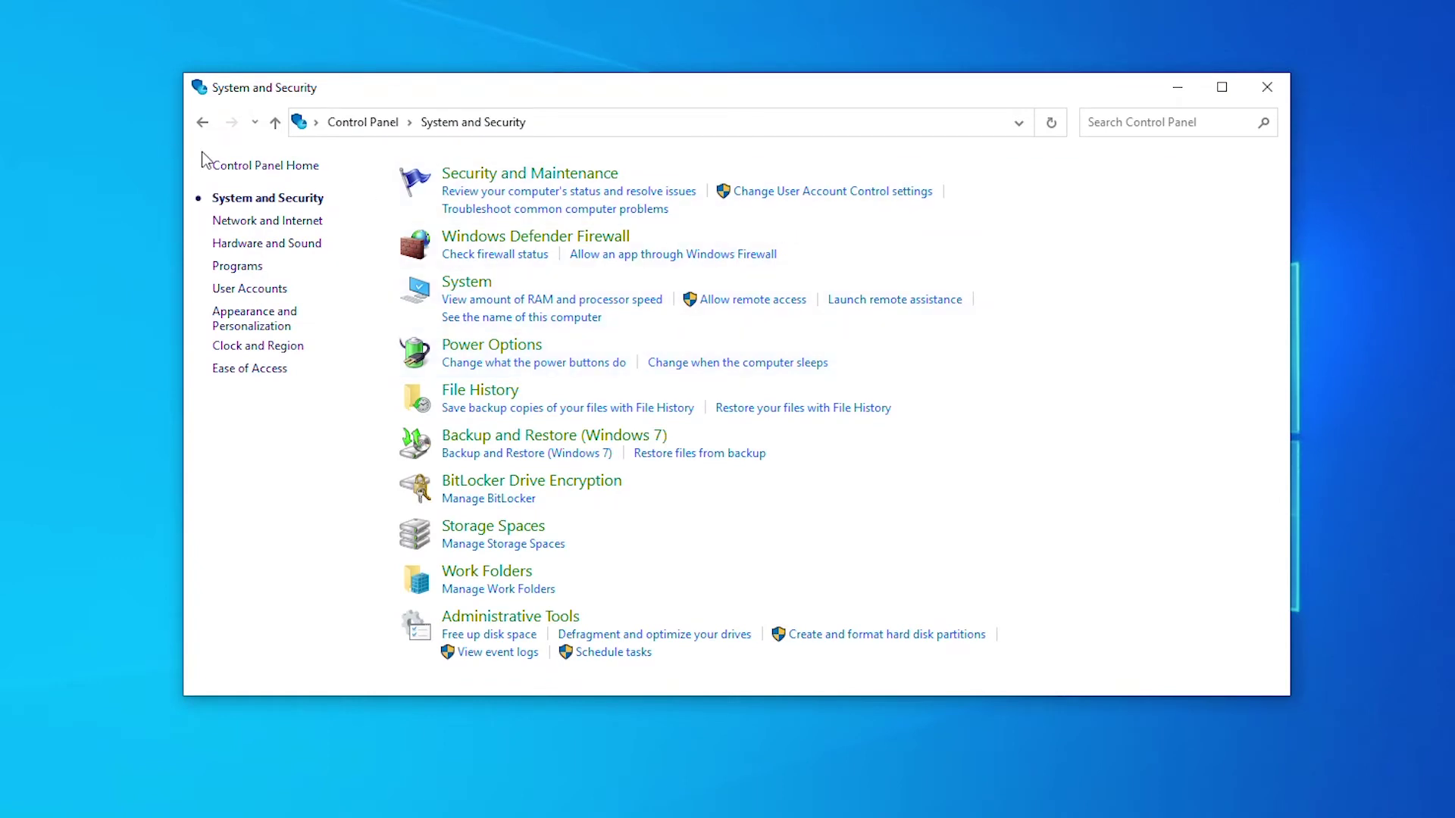
click(276, 171)
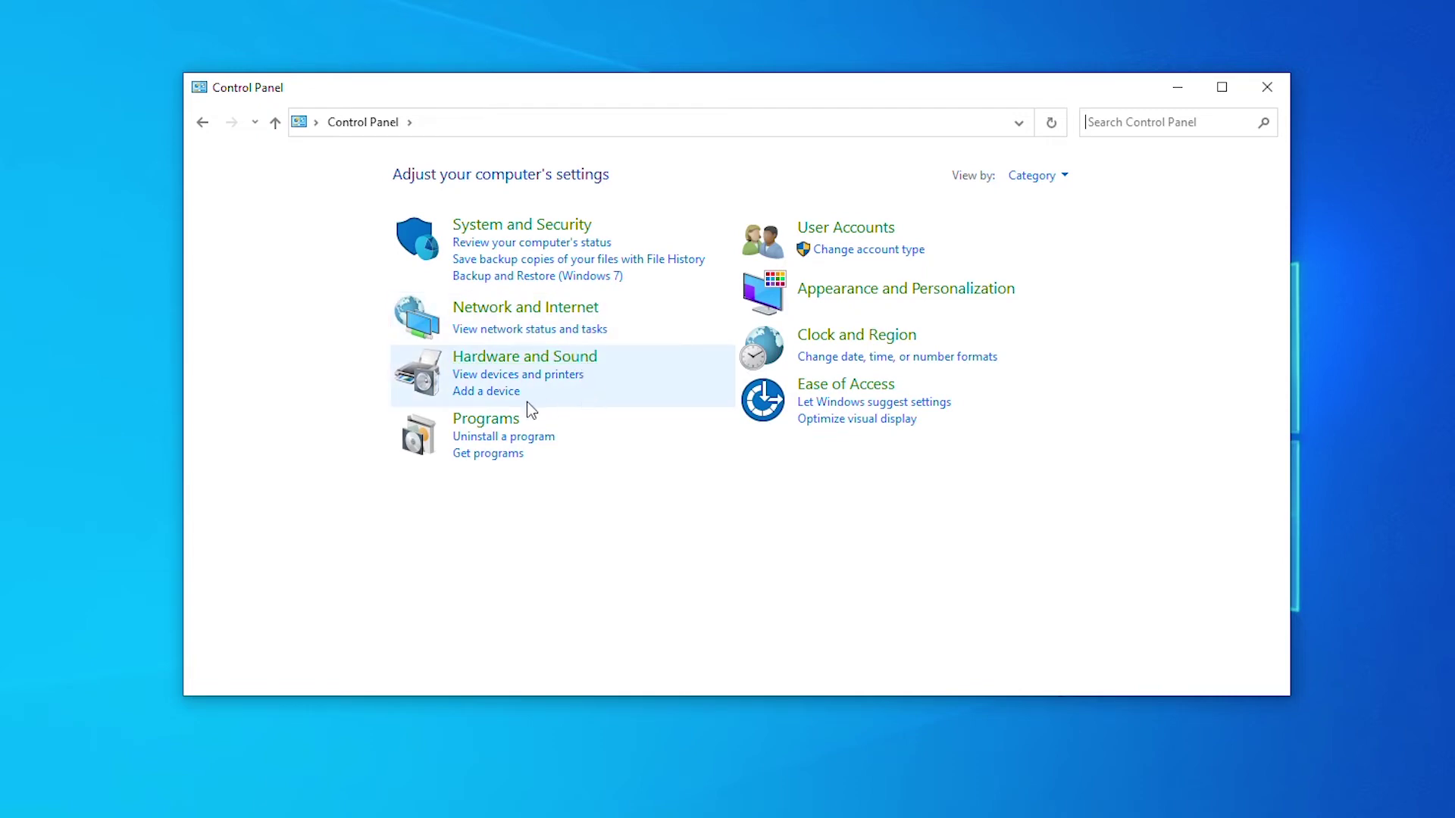
click(560, 377)
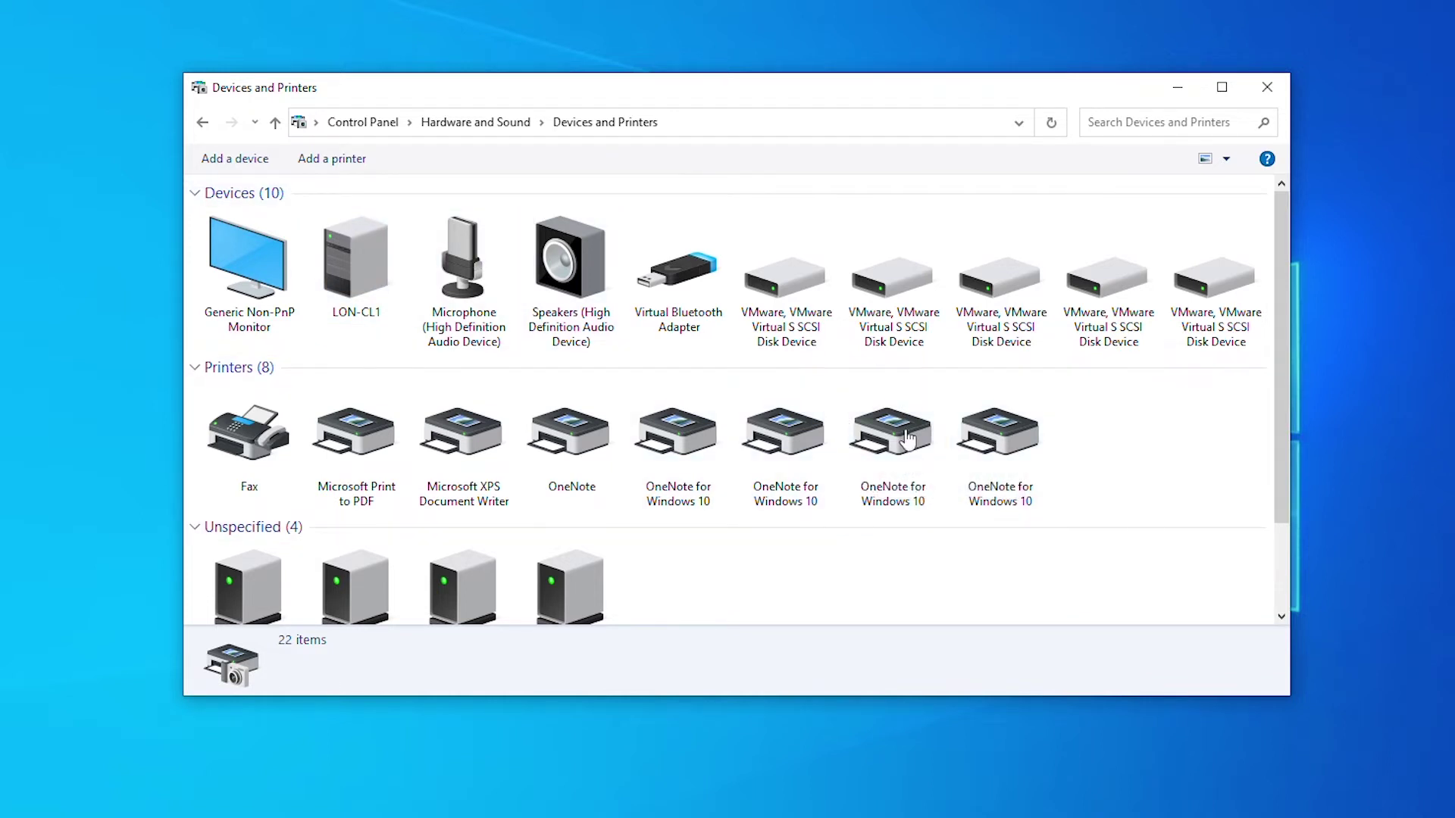
click(201, 126)
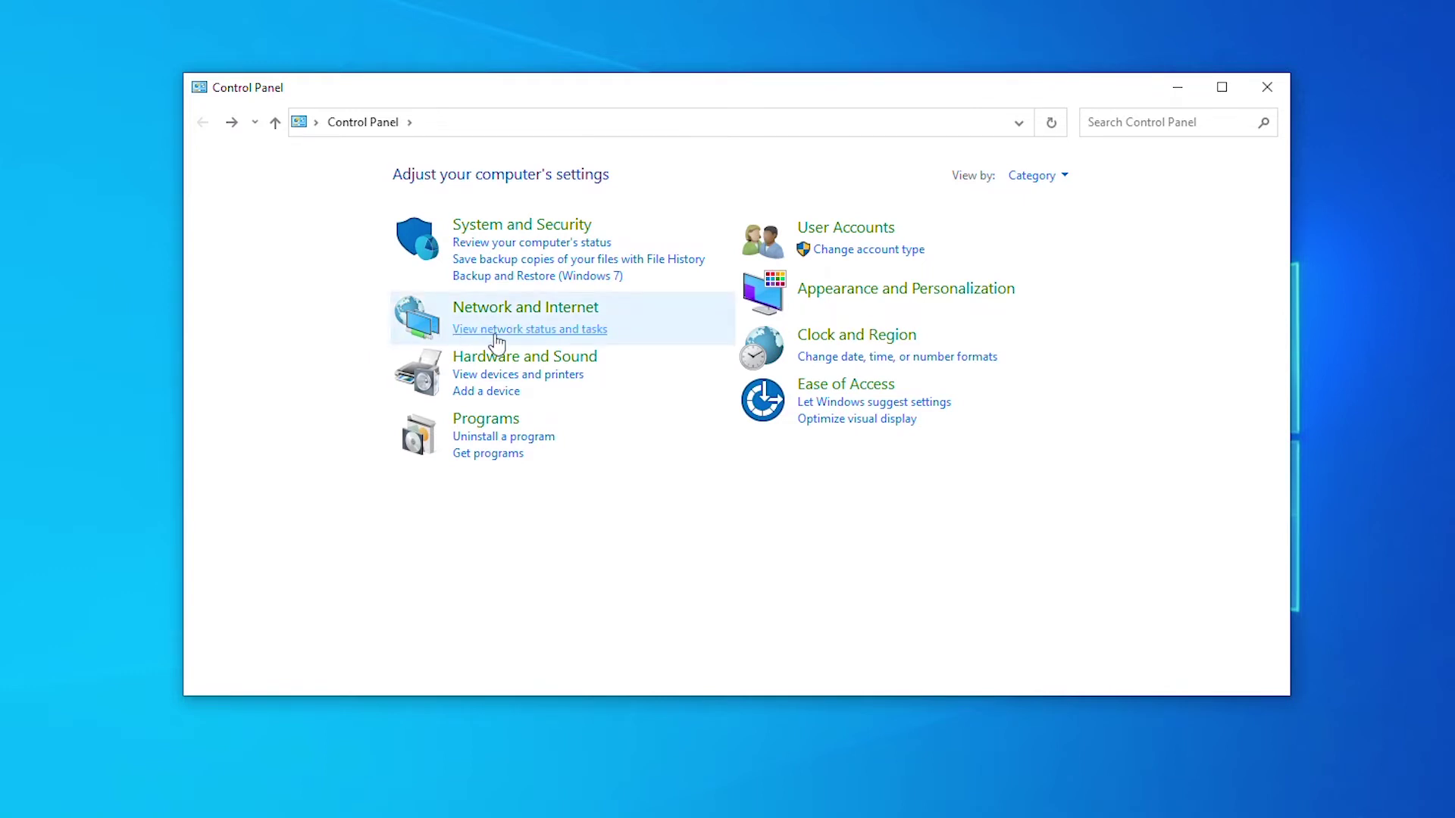
Open Power Options under Hardware and Sound and show the additional power plans
click(540, 359)
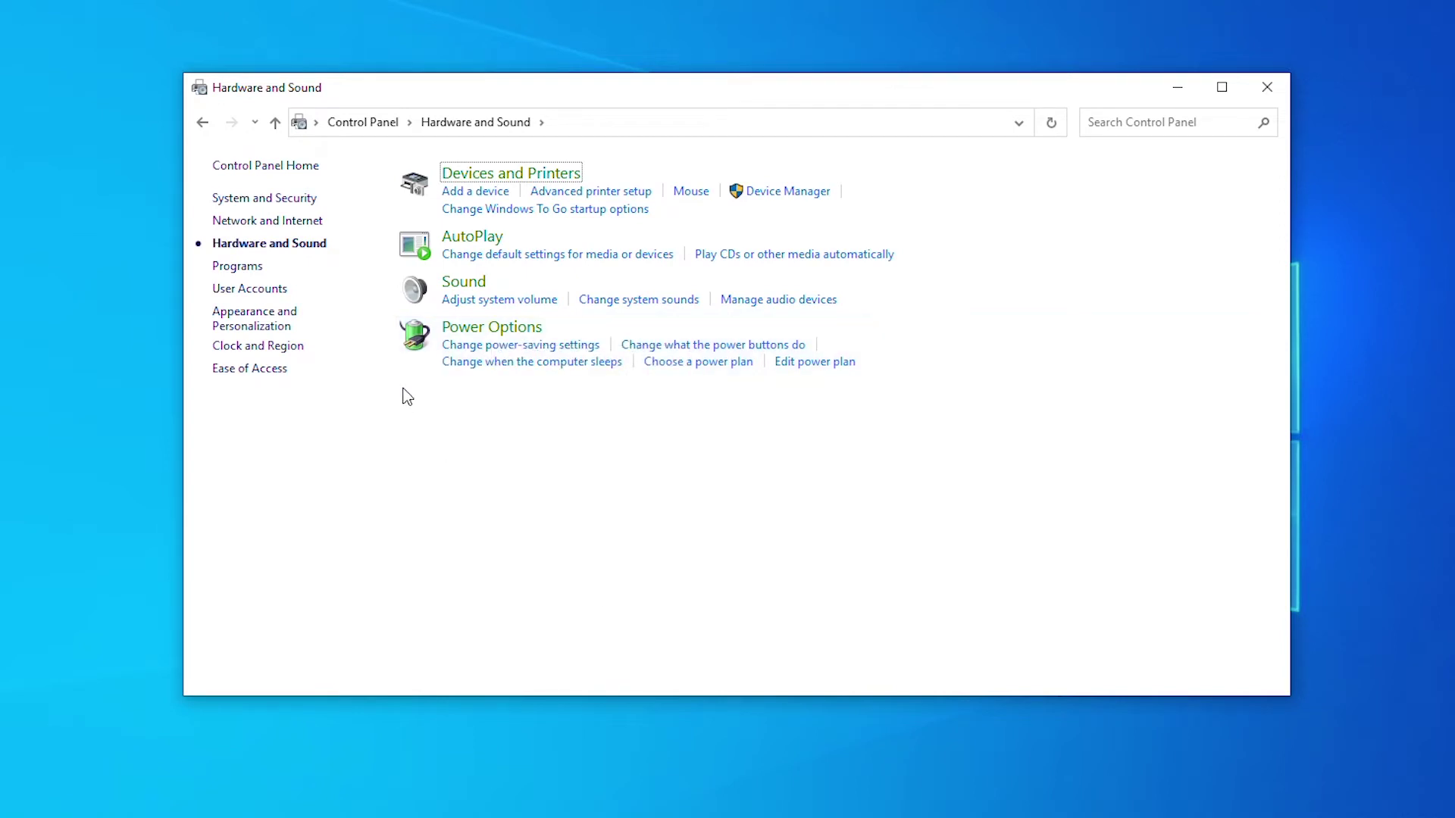
click(475, 331)
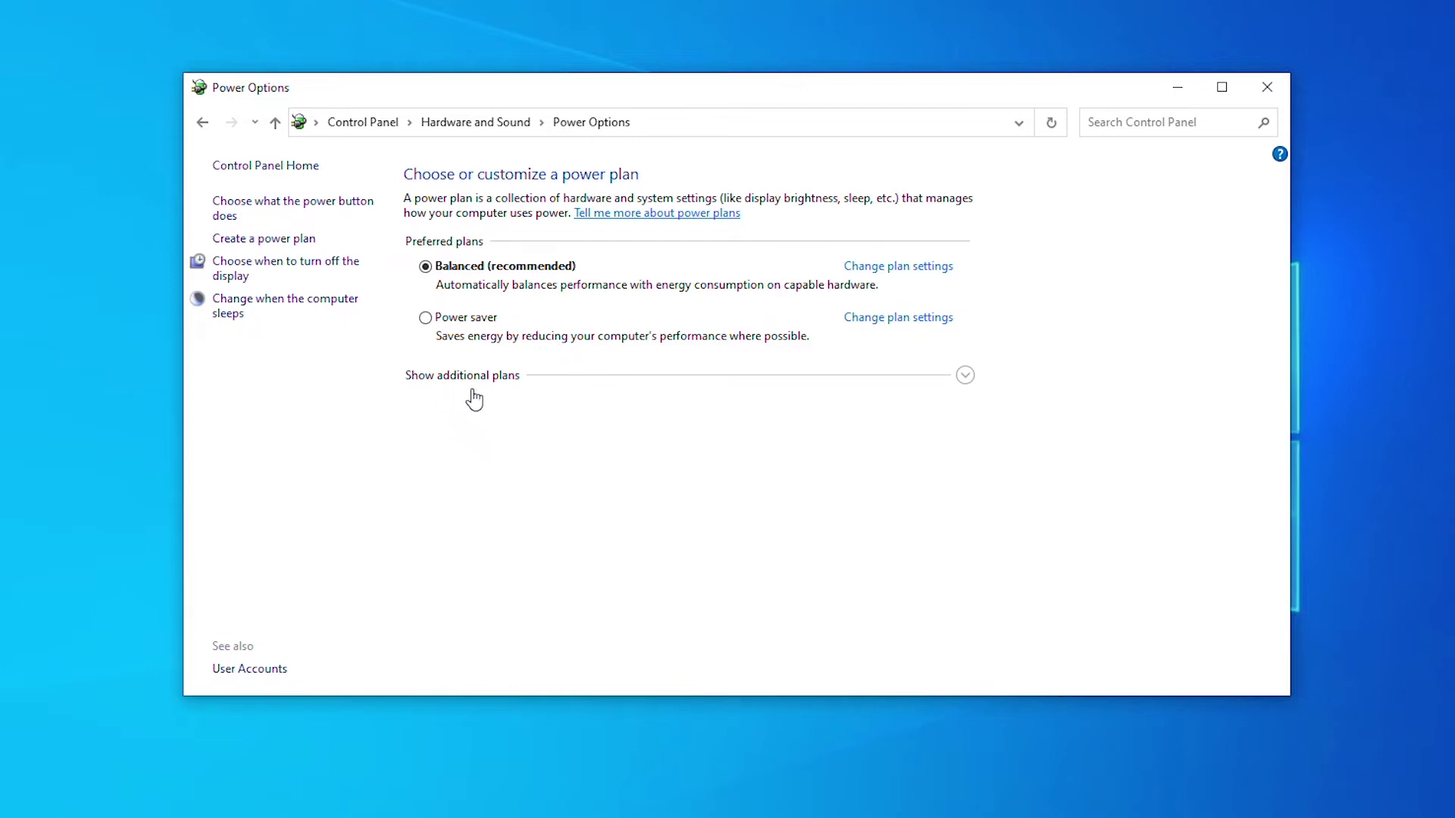
click(966, 379)
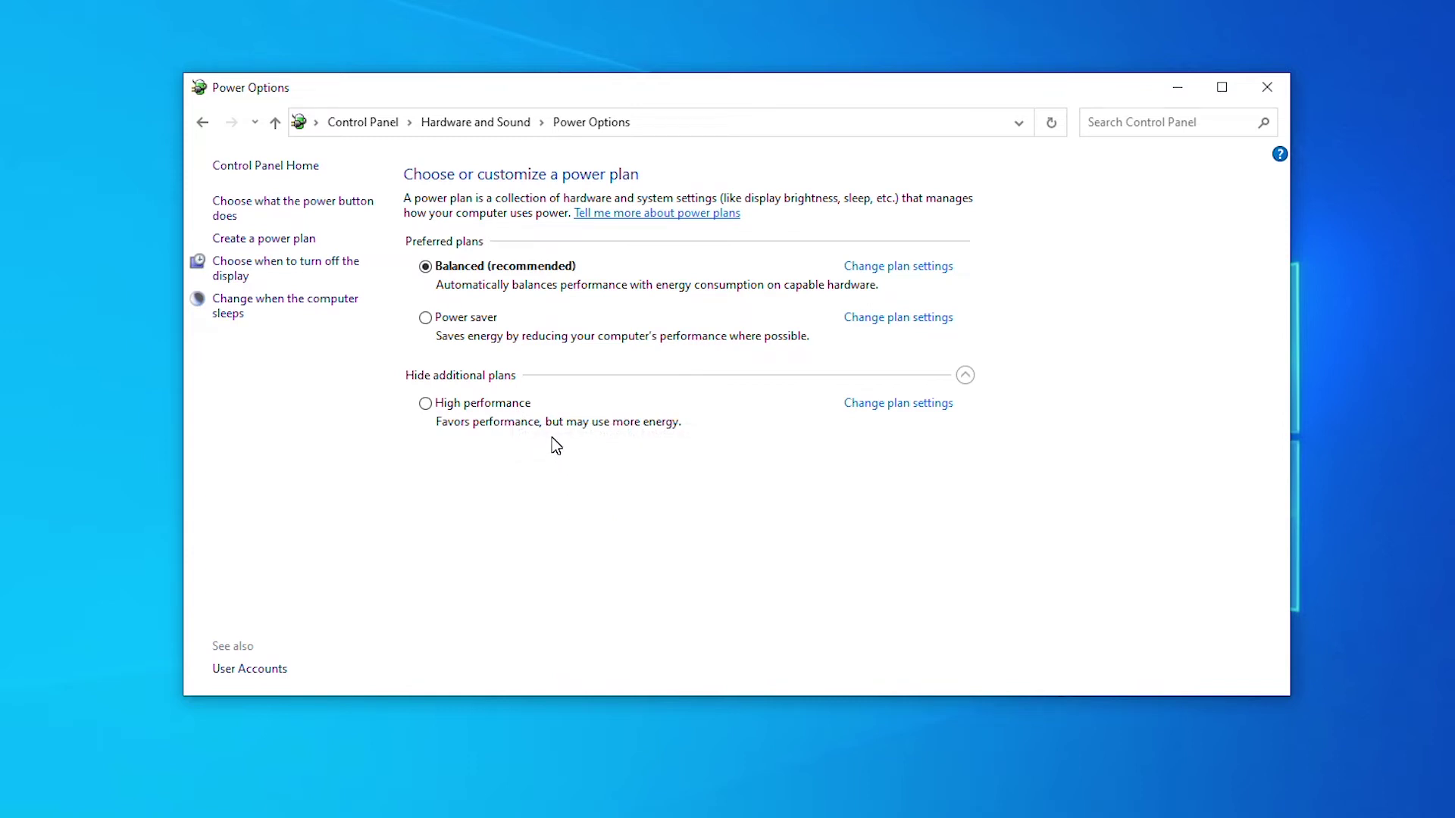
Create a power plan named MyPowerPlan based on Balanced (recommended), keeping the default display and sleep times
click(286, 241)
key(Home)
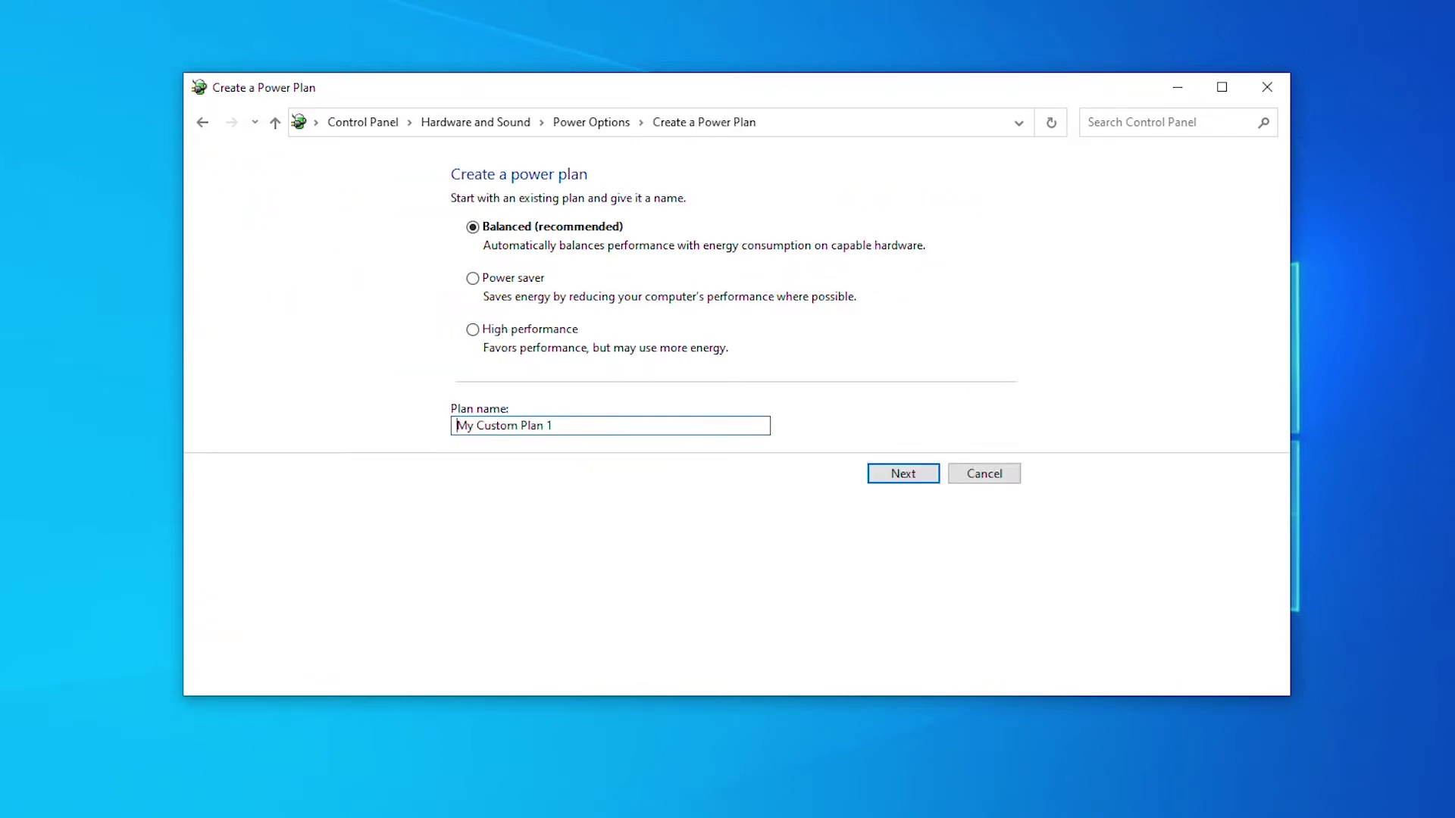
key(ctrl+a)
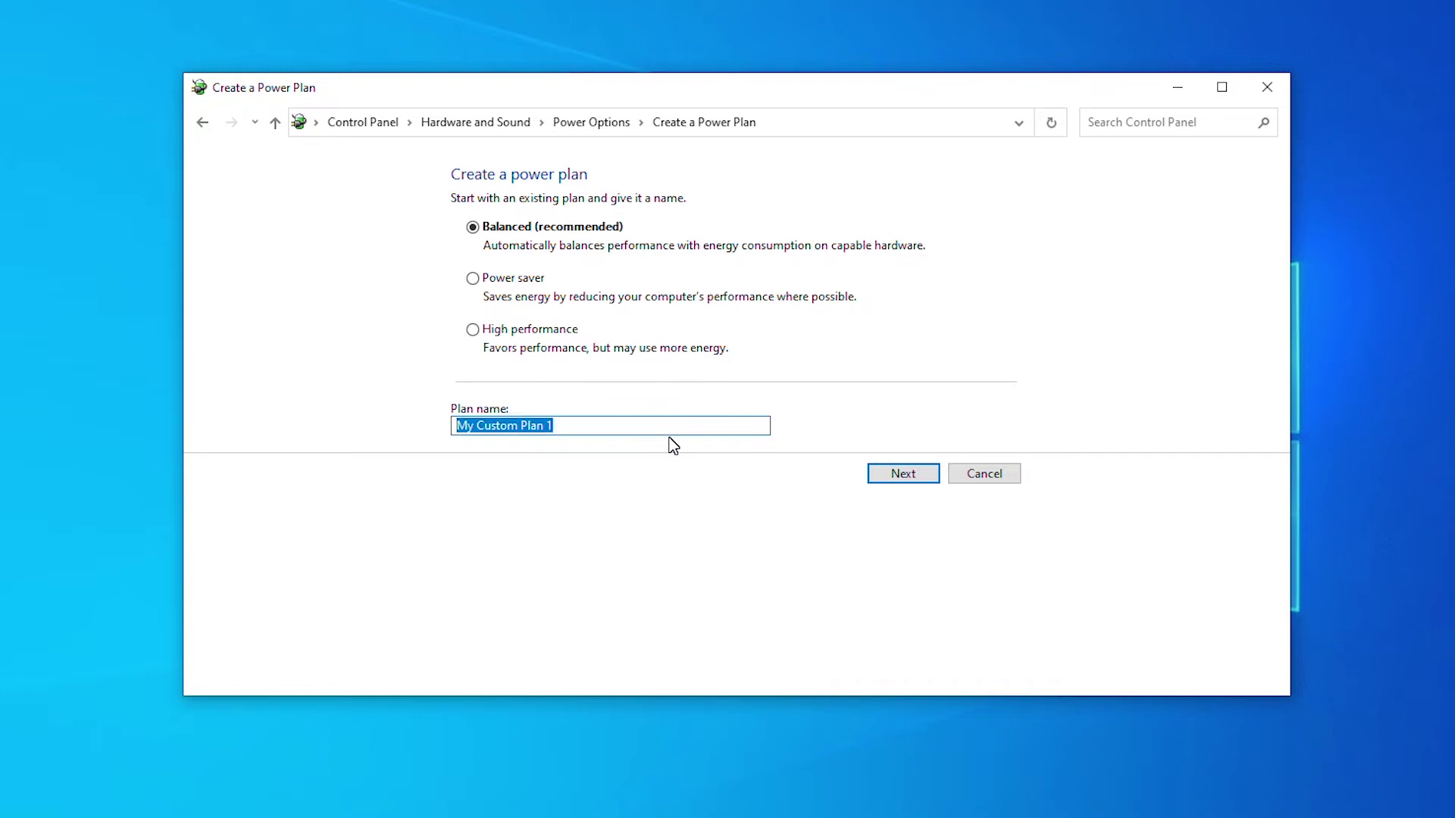
text(MyPowerPlan)
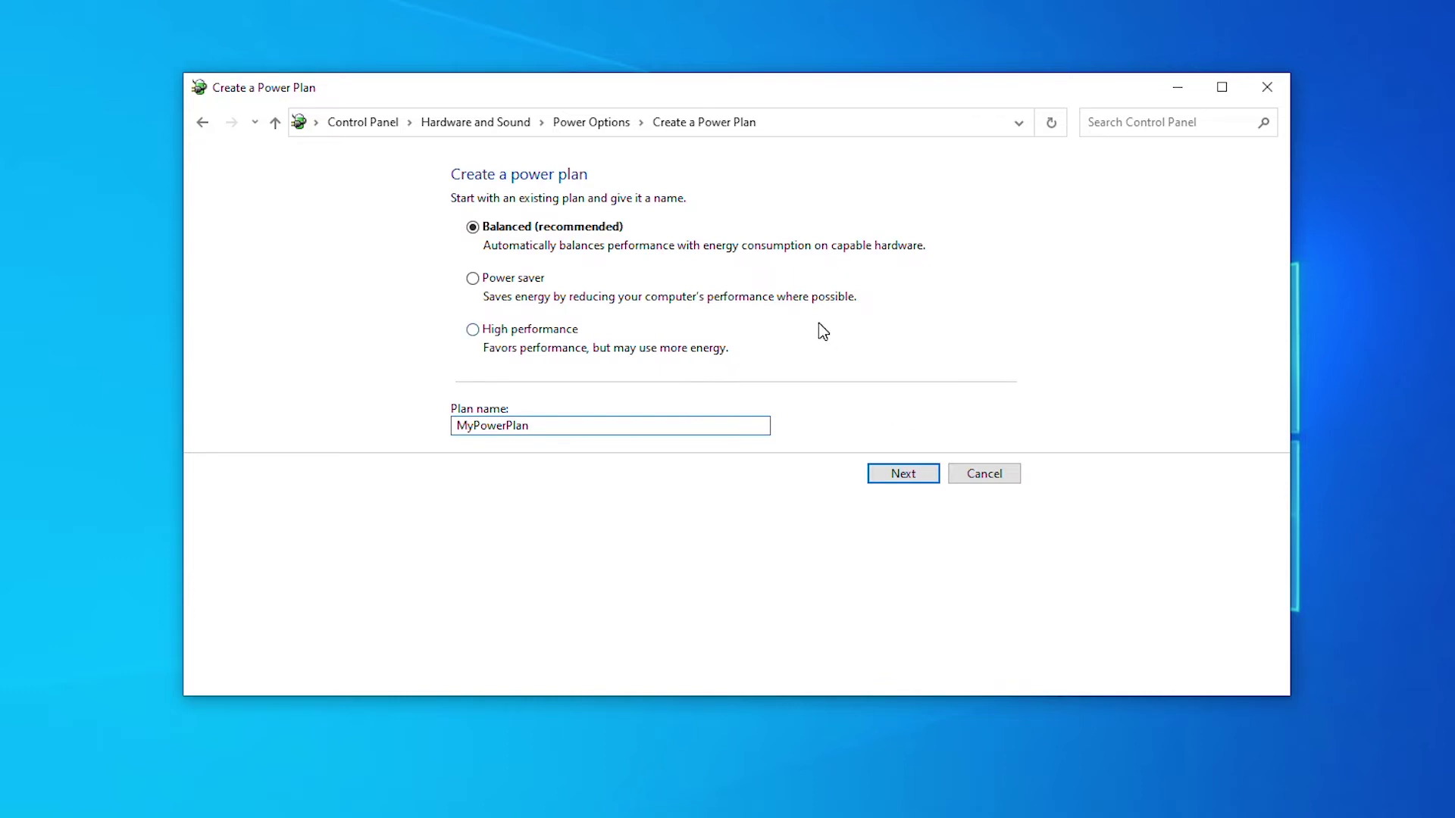
click(901, 478)
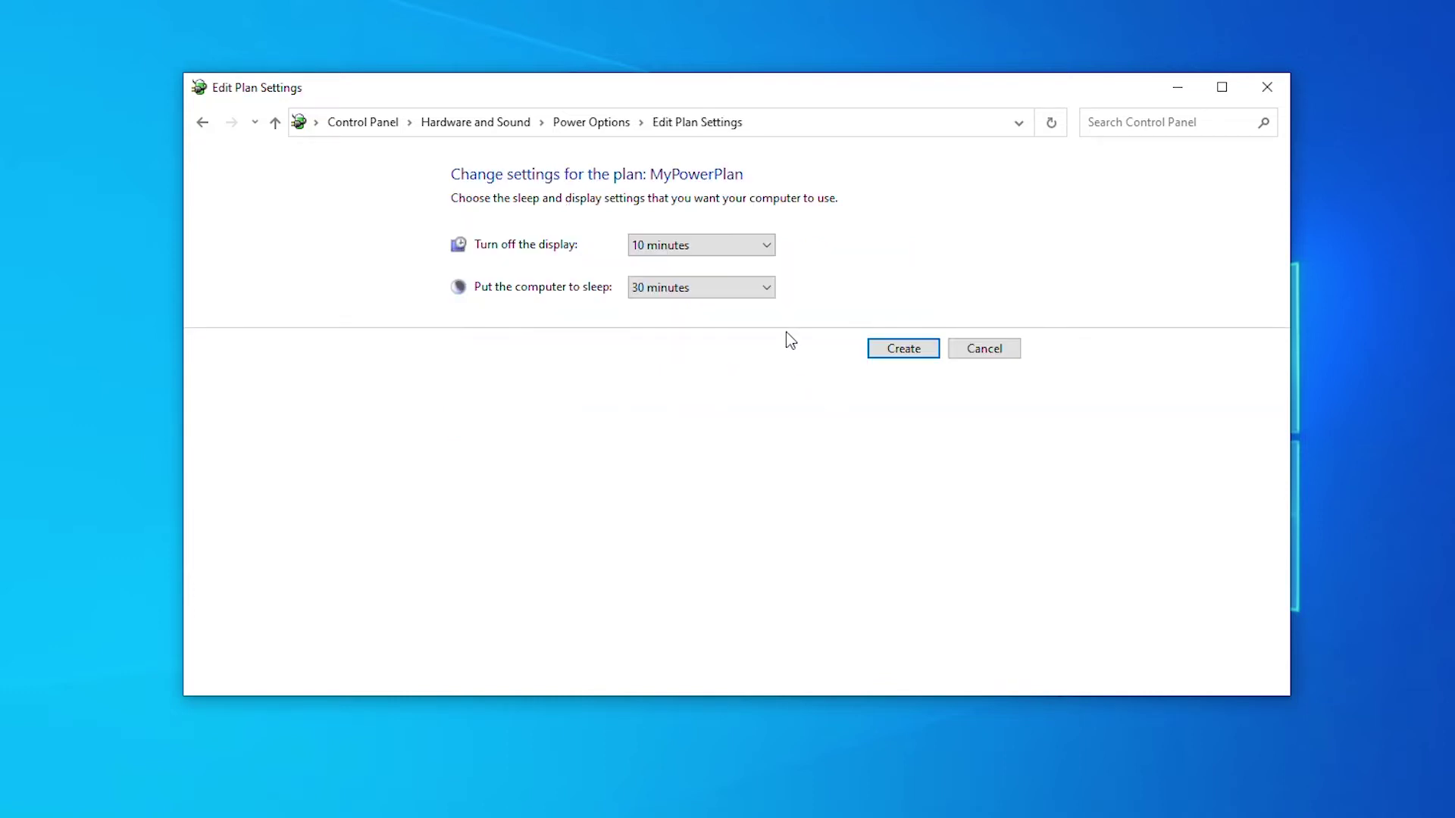
click(898, 350)
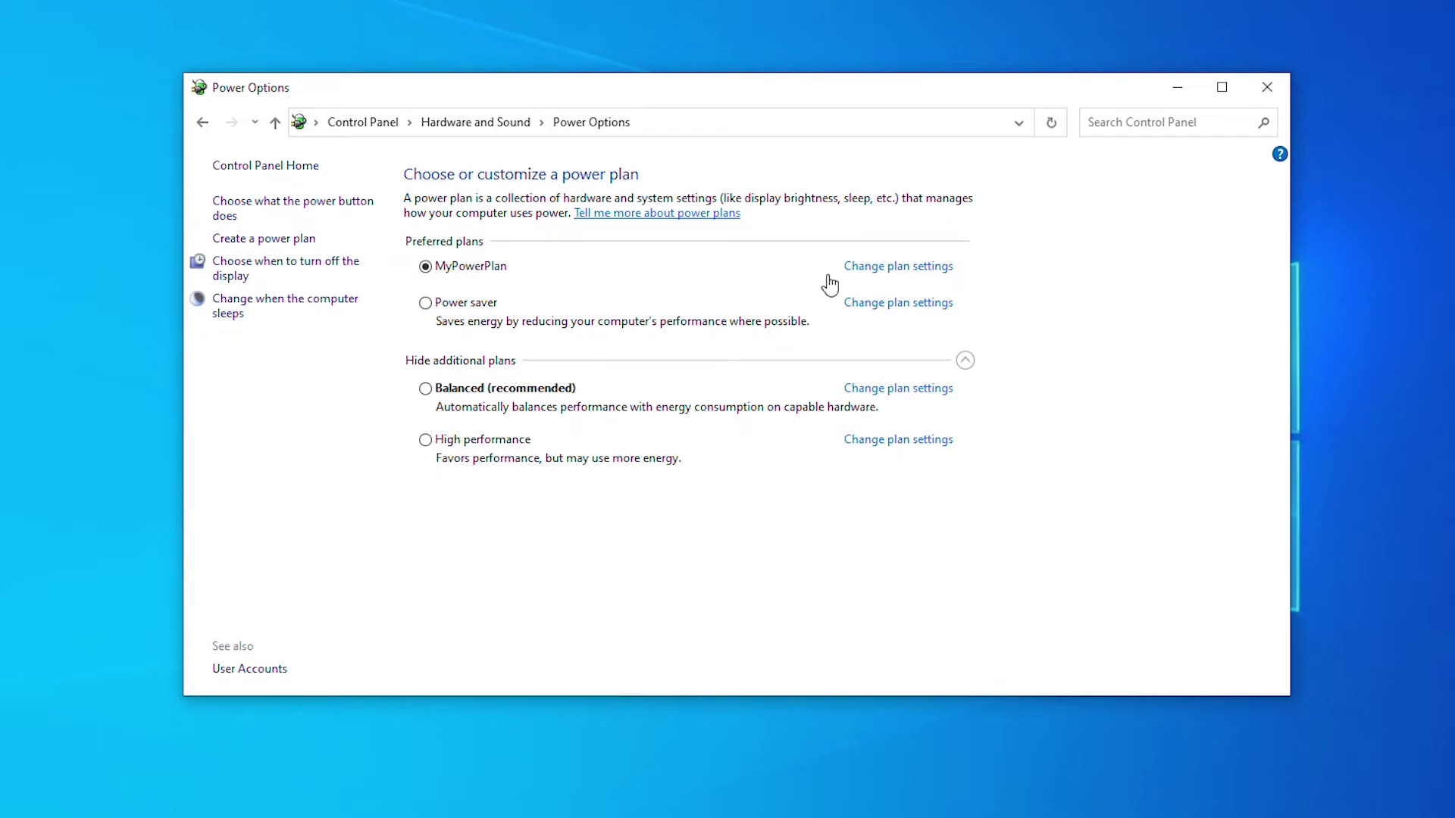
Set MyPowerPlan's advanced setting to turn off the hard disk after 30 minutes and apply it
click(916, 277)
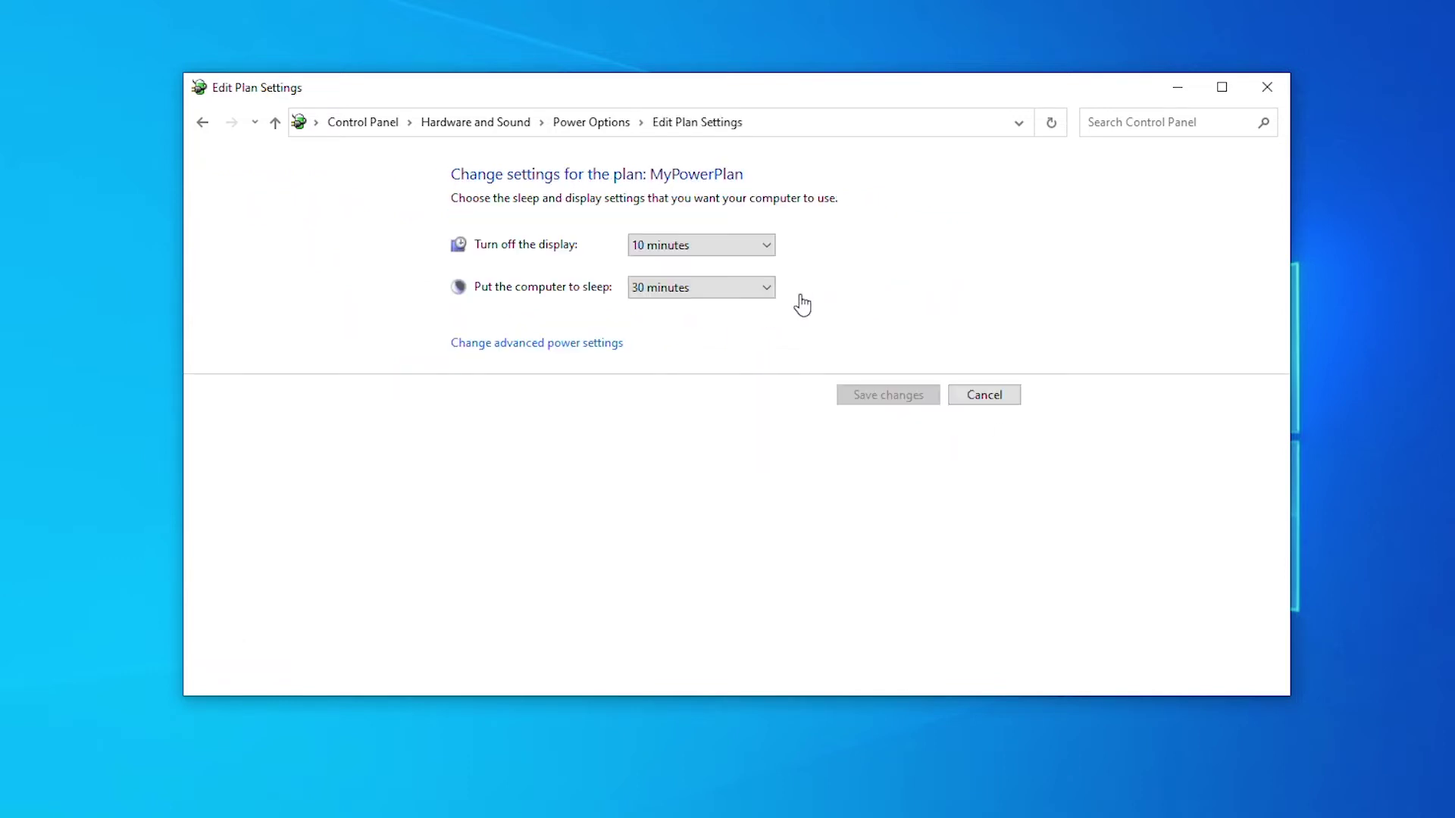
click(588, 346)
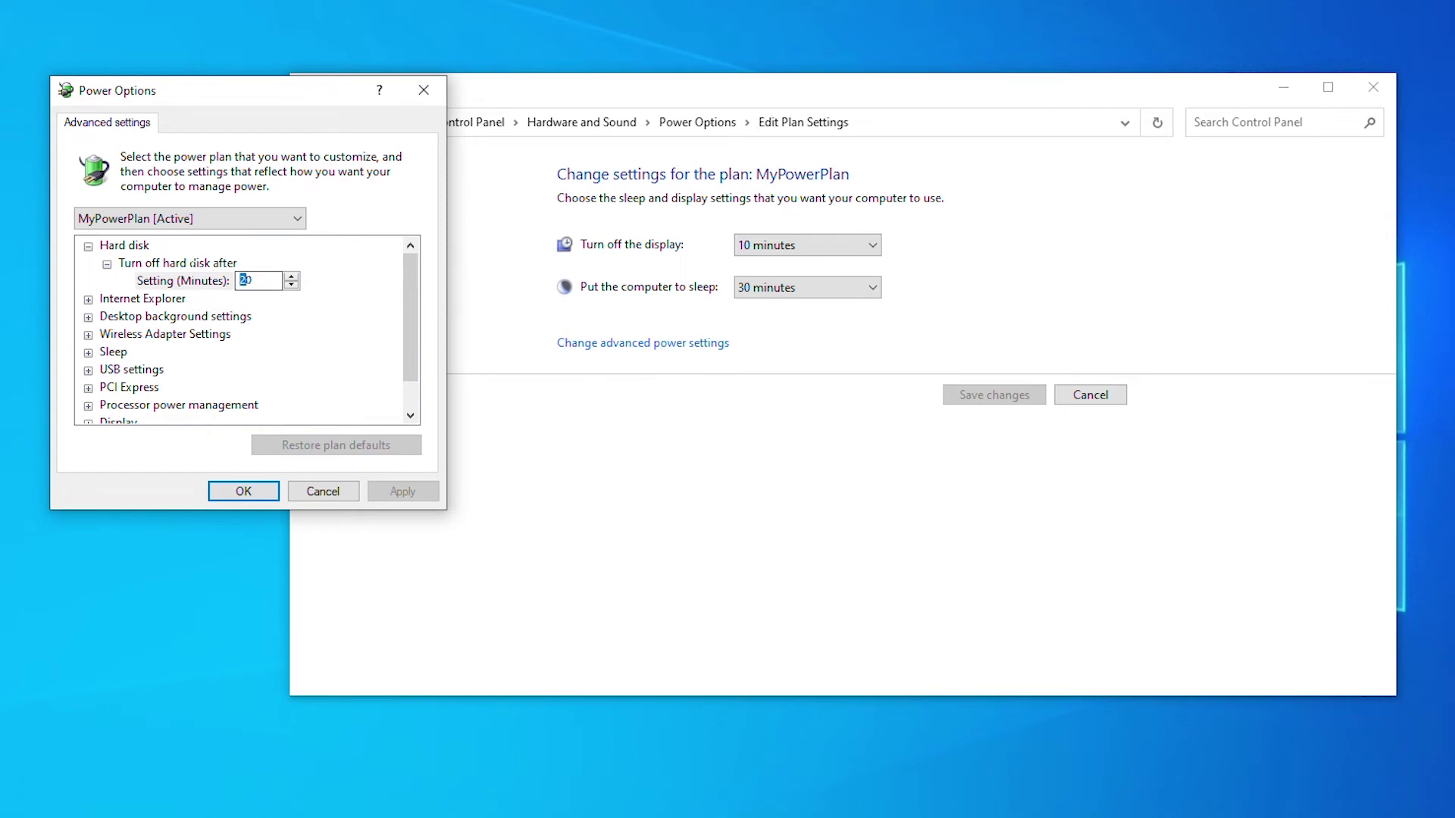
text(3)
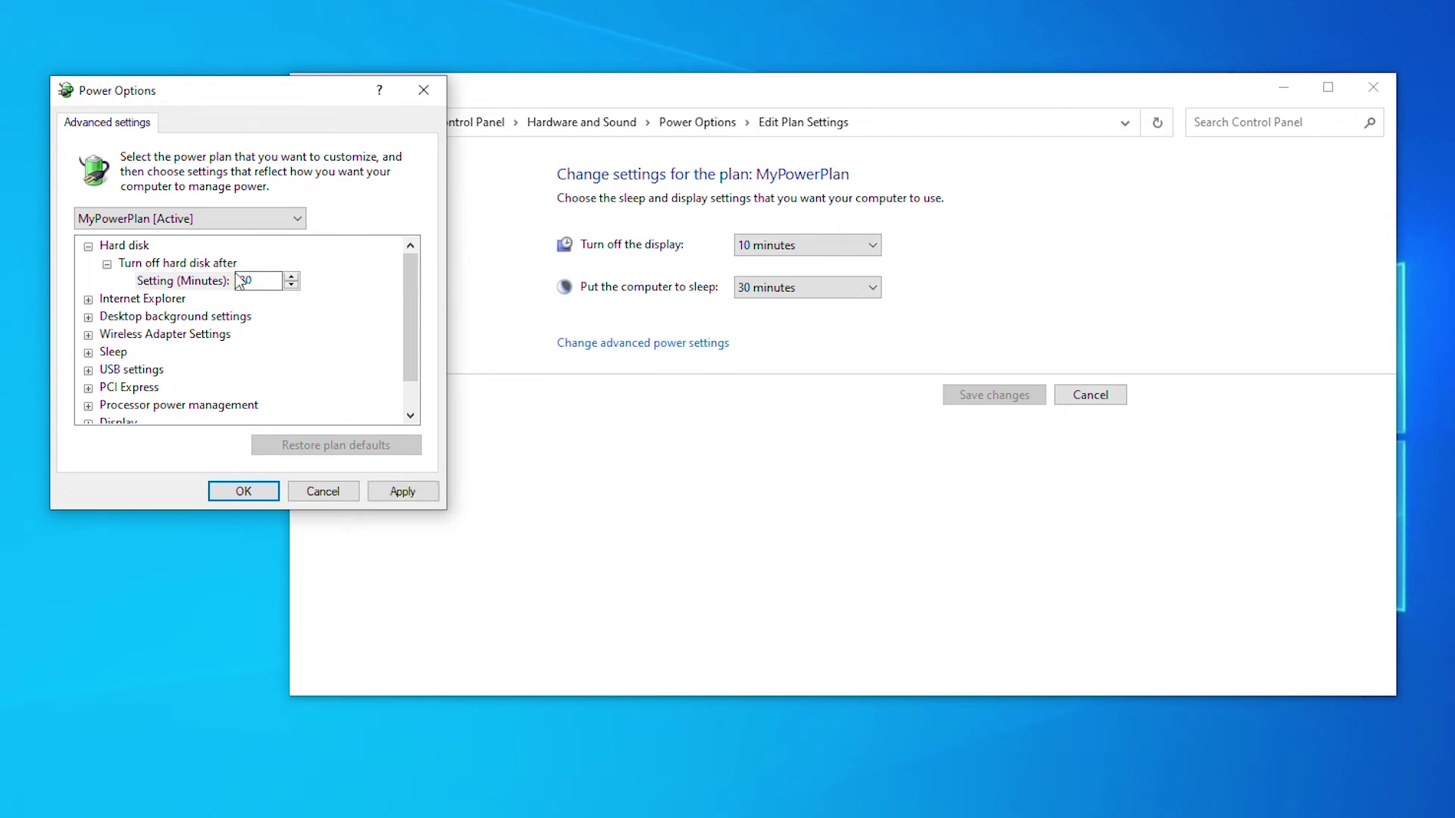
click(402, 491)
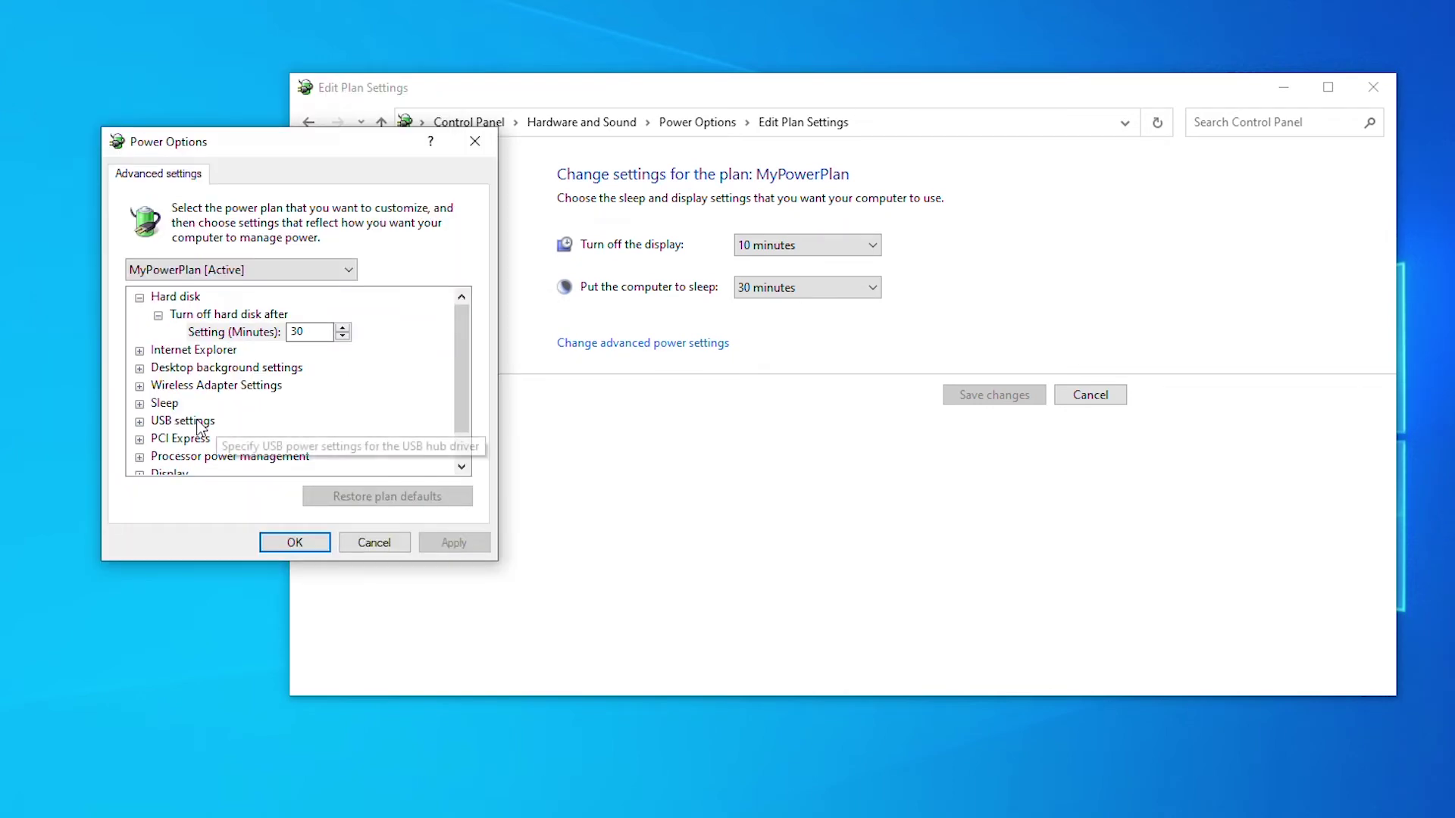
Examine the wireless adapter's Power Saving Mode choices, keep Maximum Performance, and close the power settings and Control Panel
click(139, 386)
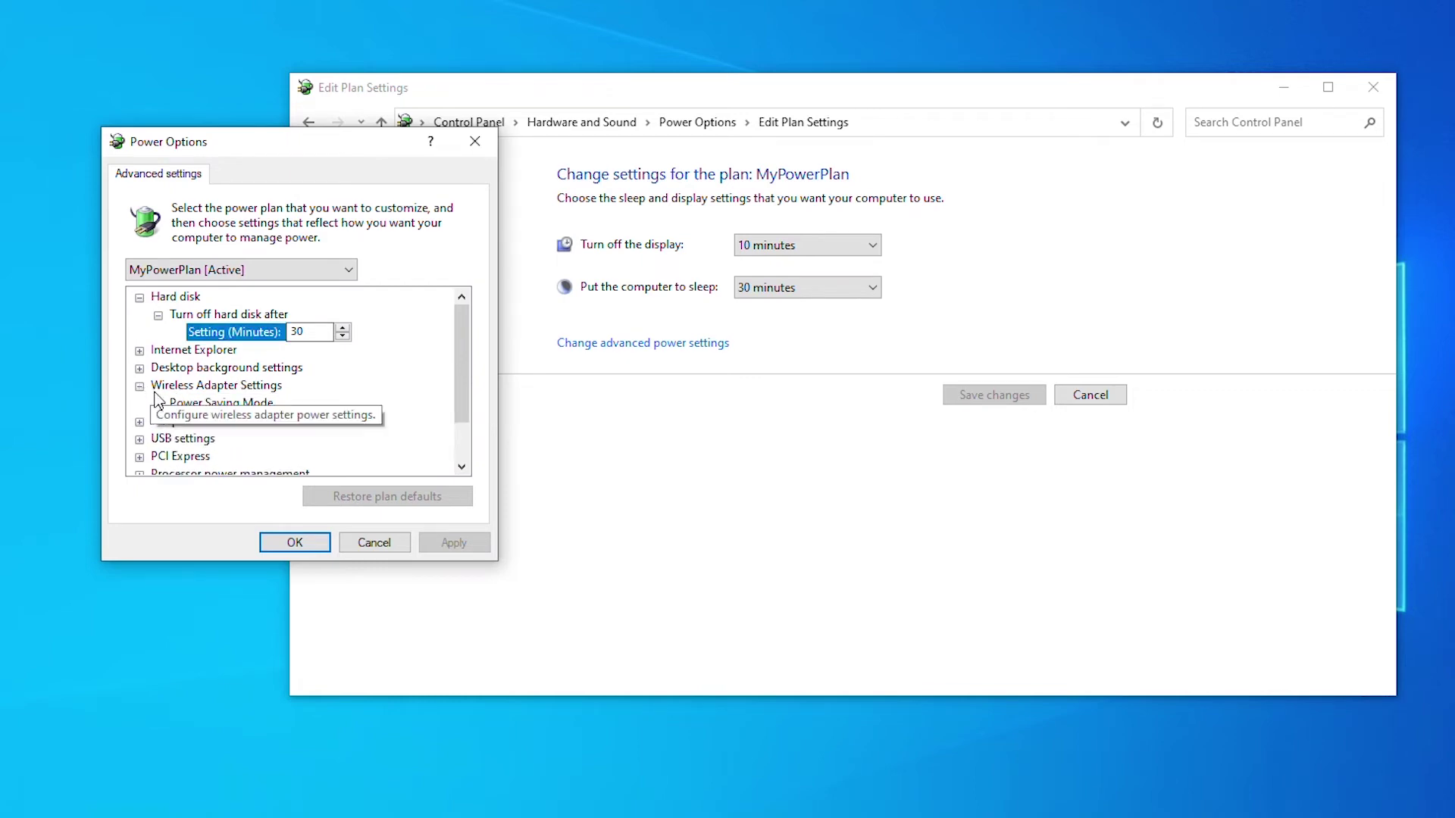
click(158, 403)
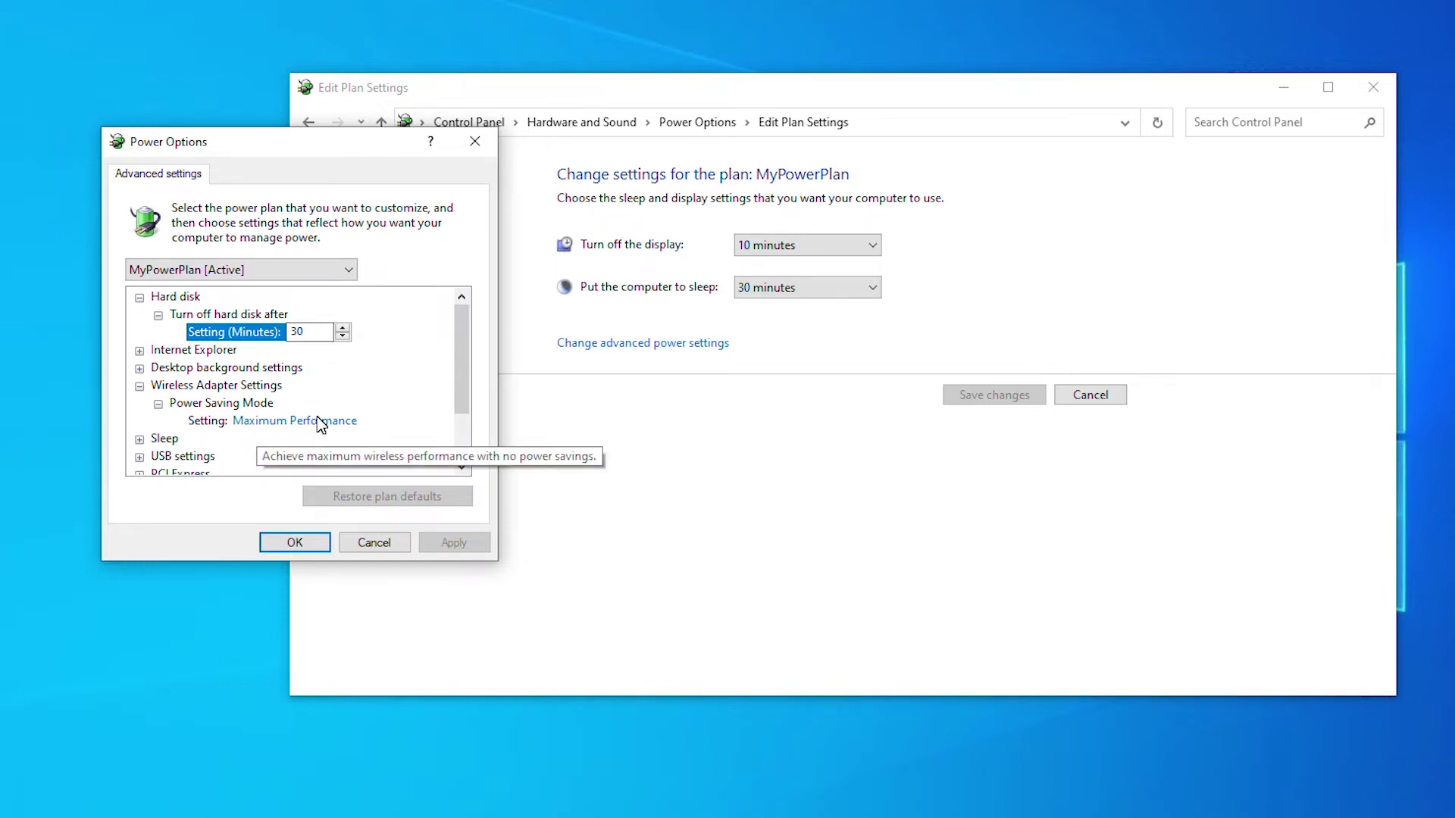
click(286, 422)
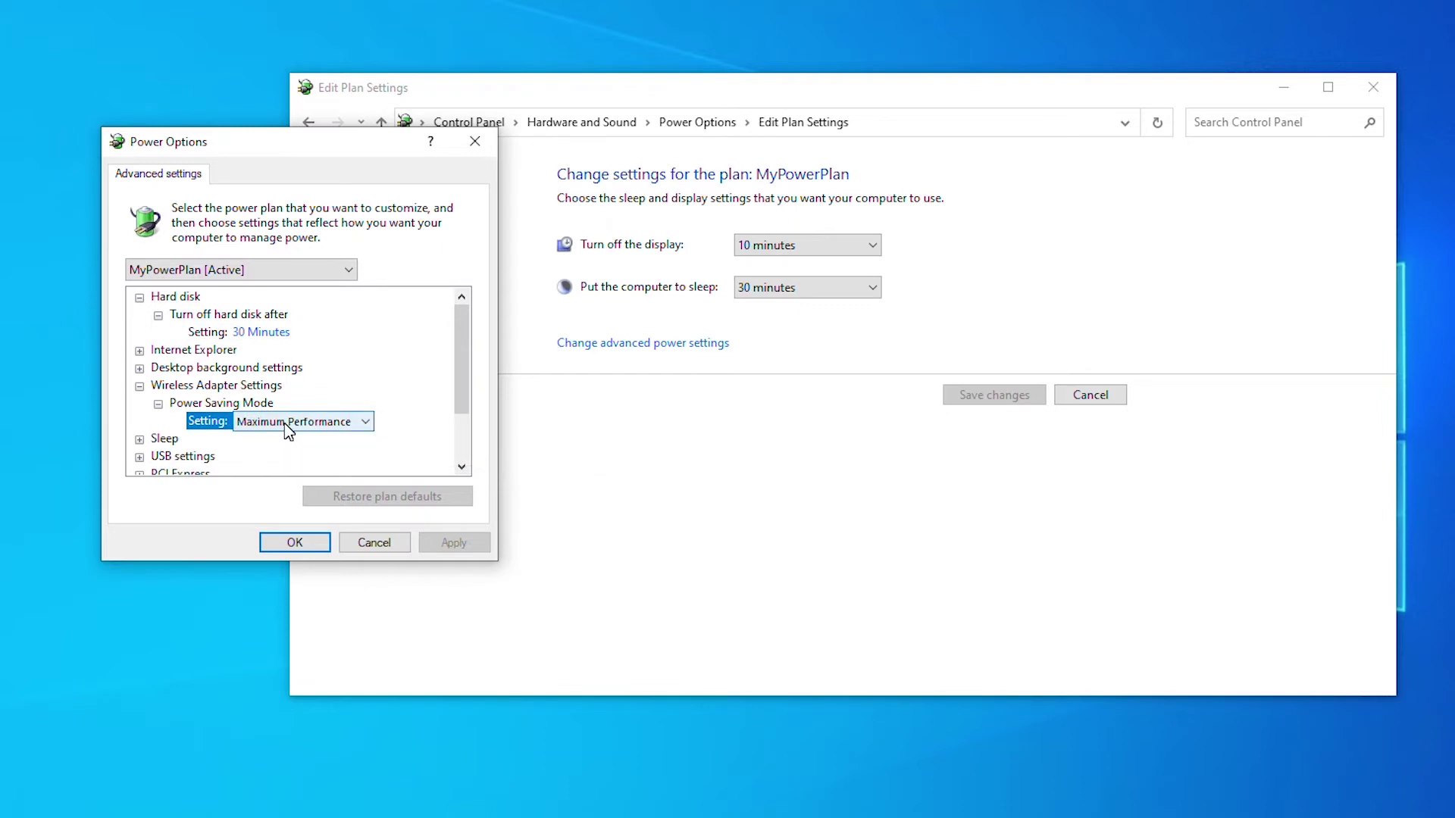
click(367, 422)
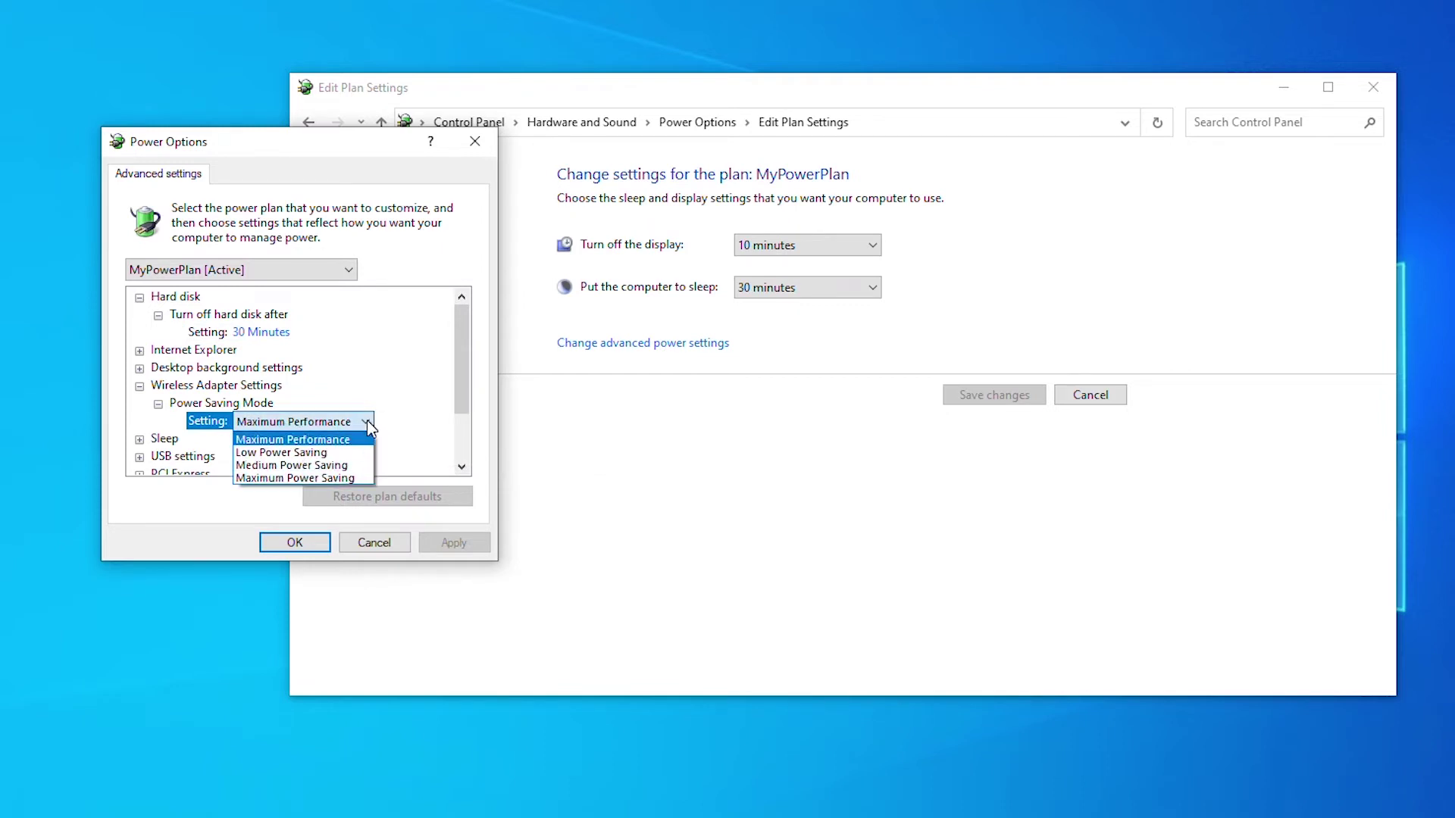
click(450, 376)
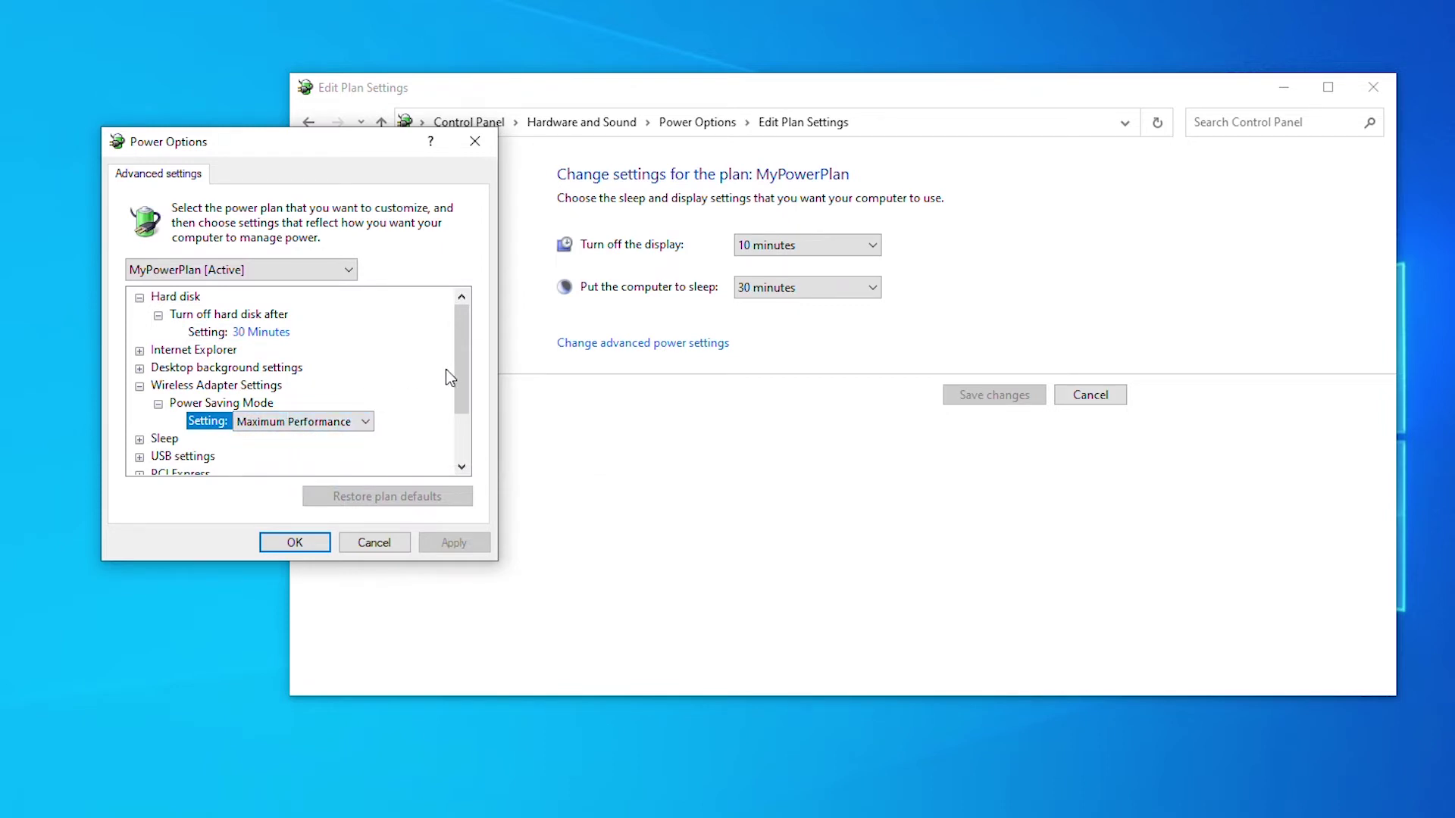
click(295, 542)
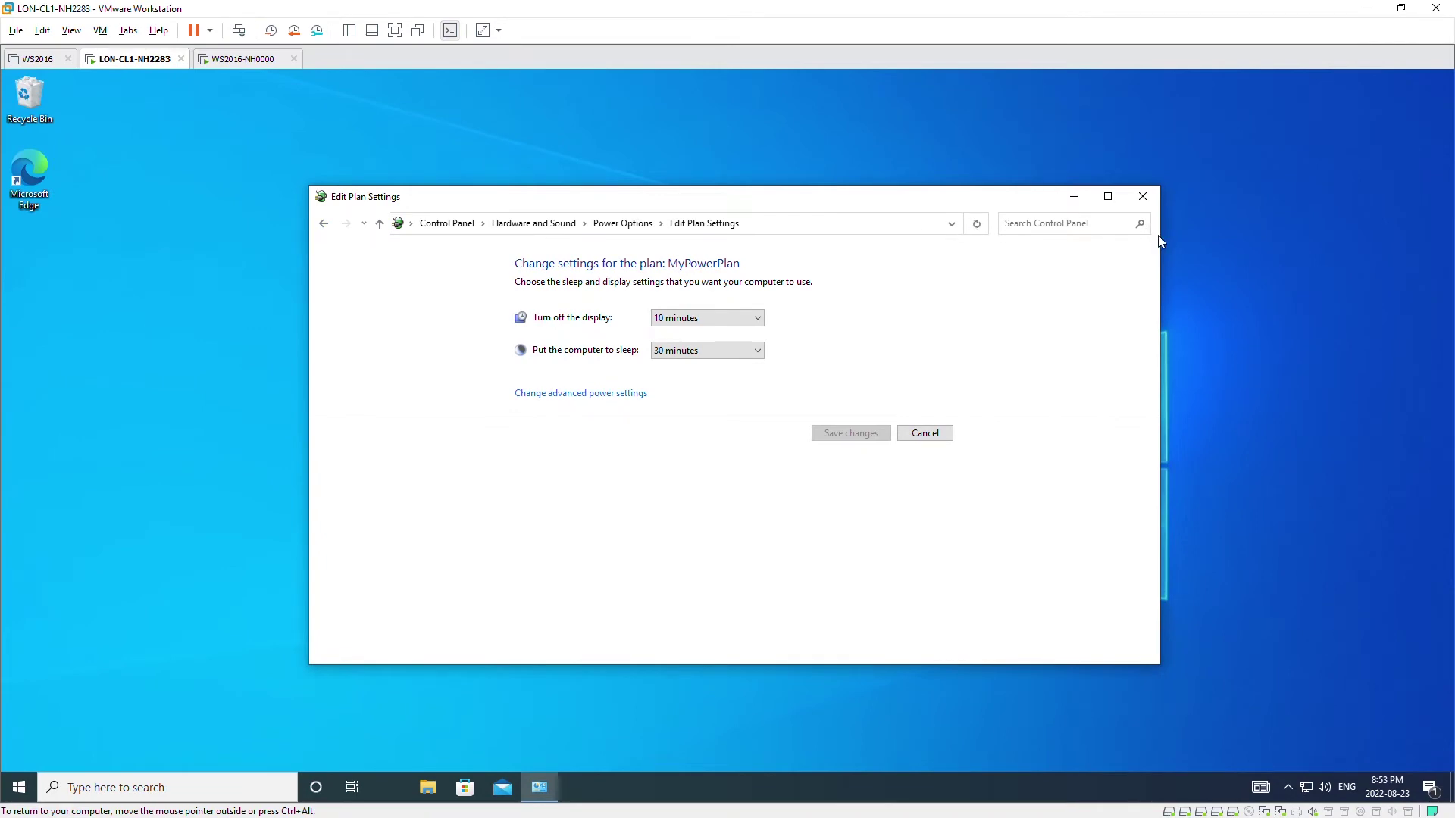
click(1144, 197)
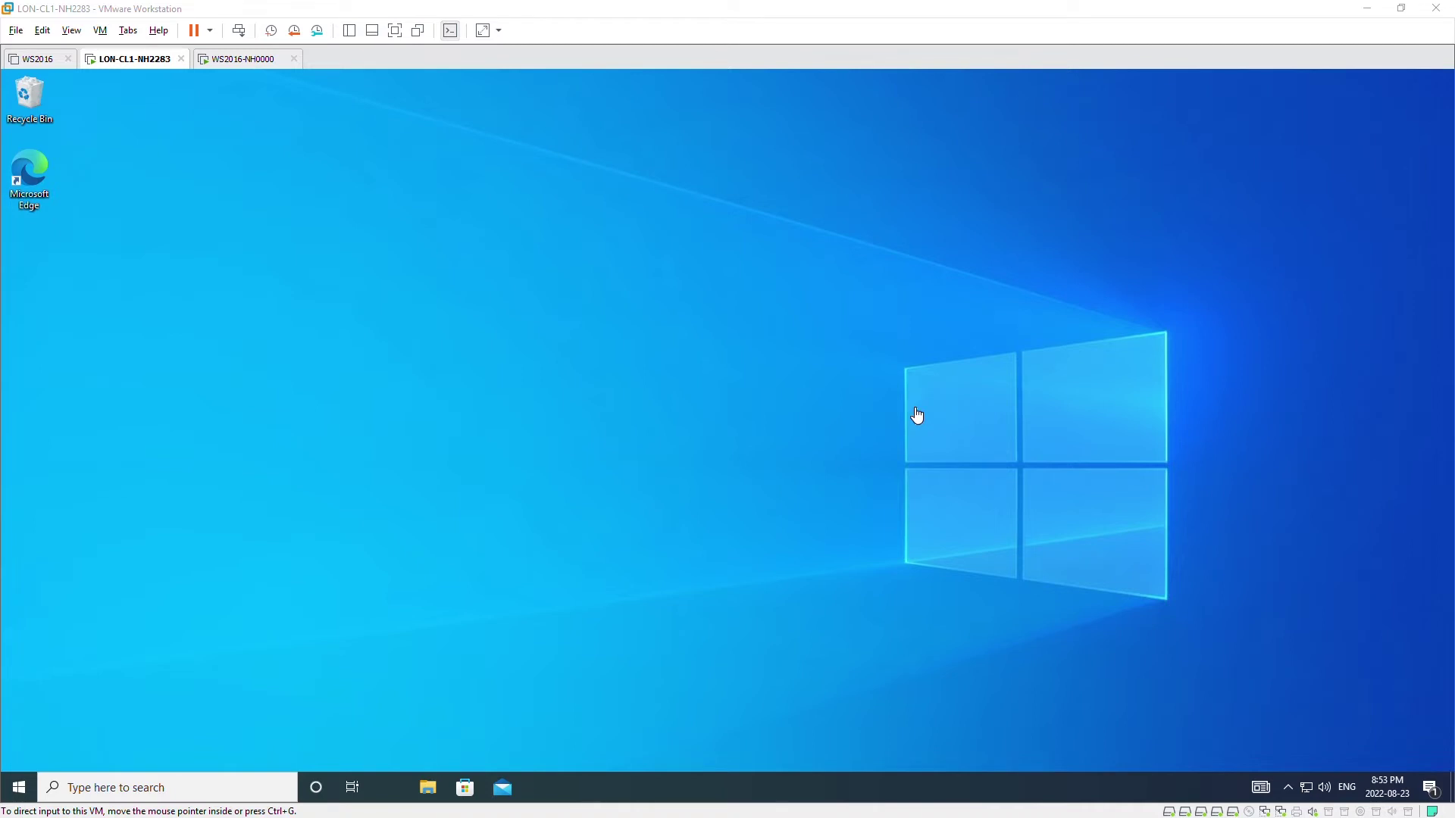
Search for IE, open Internet Explorer and set it up with the recommended security and compatibility settings
click(19, 788)
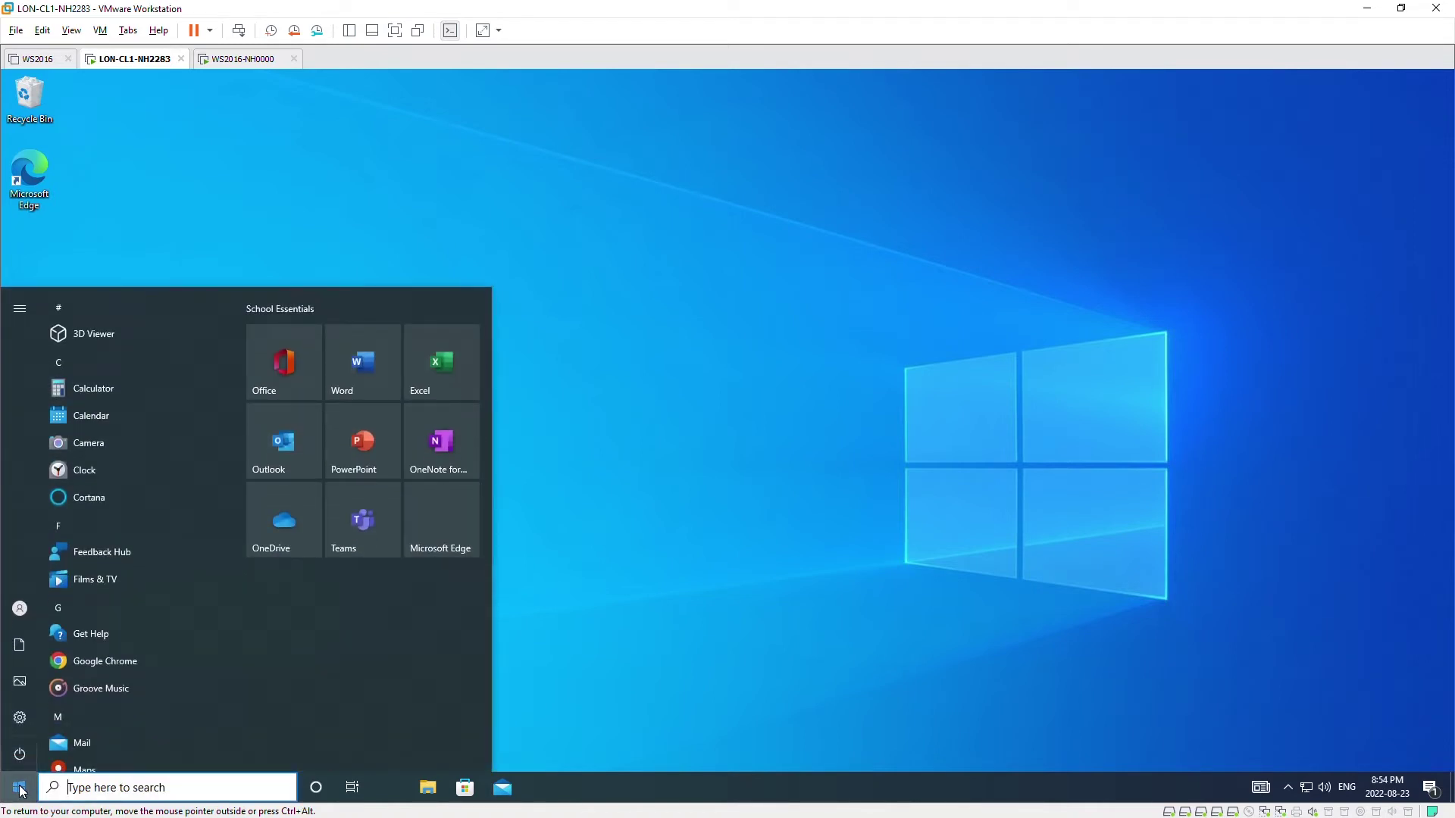
text(IE)
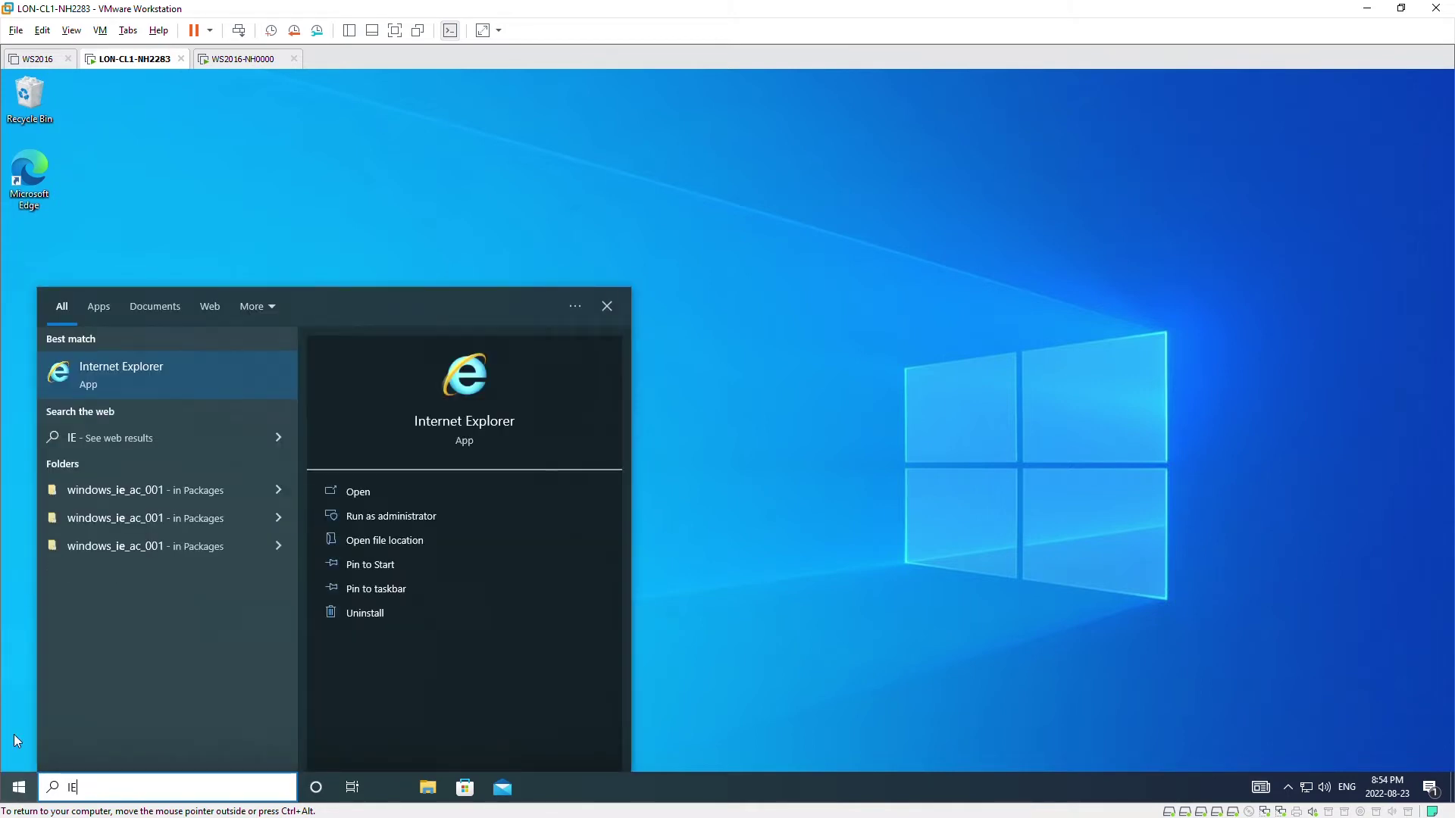
click(143, 373)
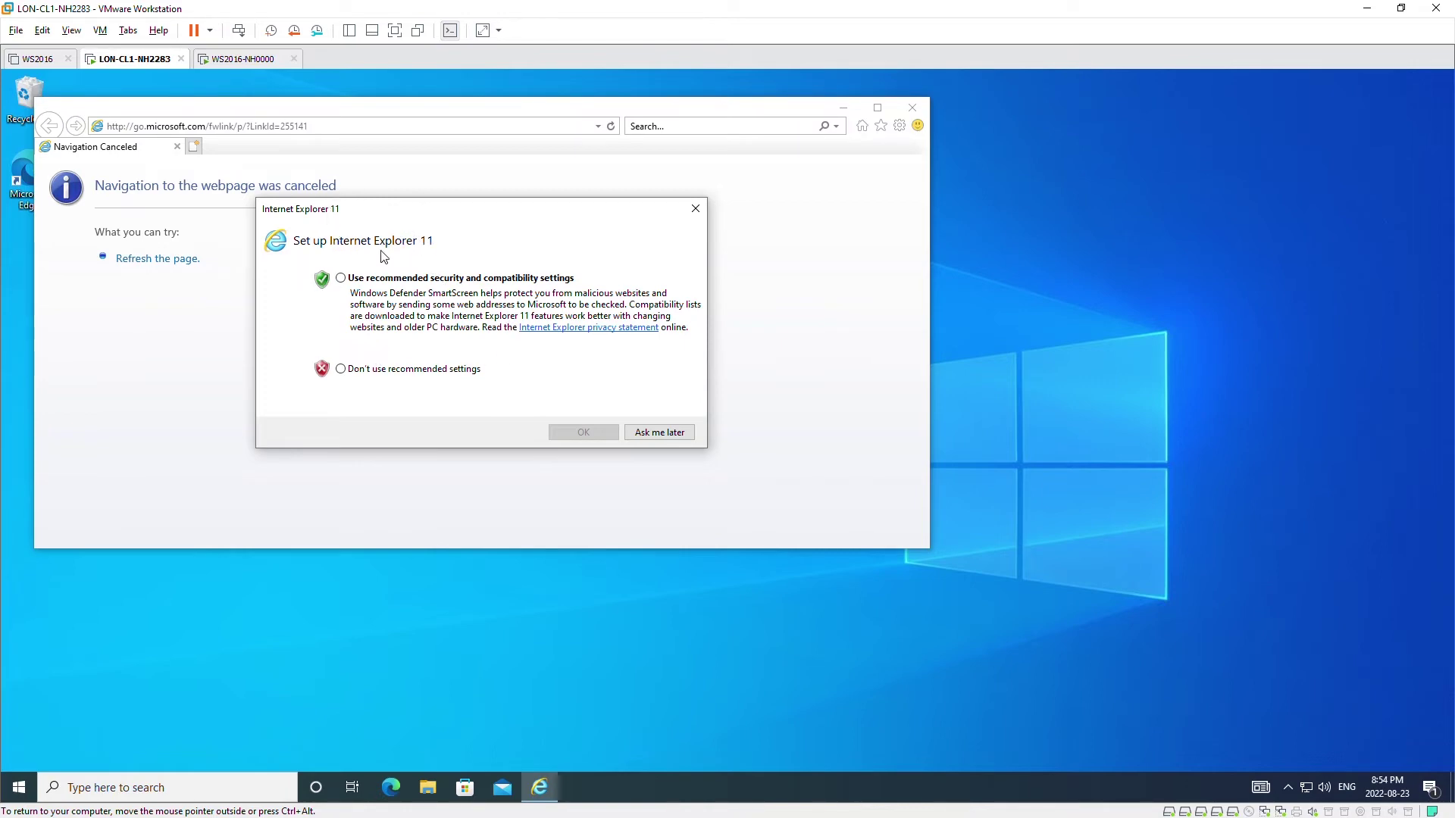
click(341, 279)
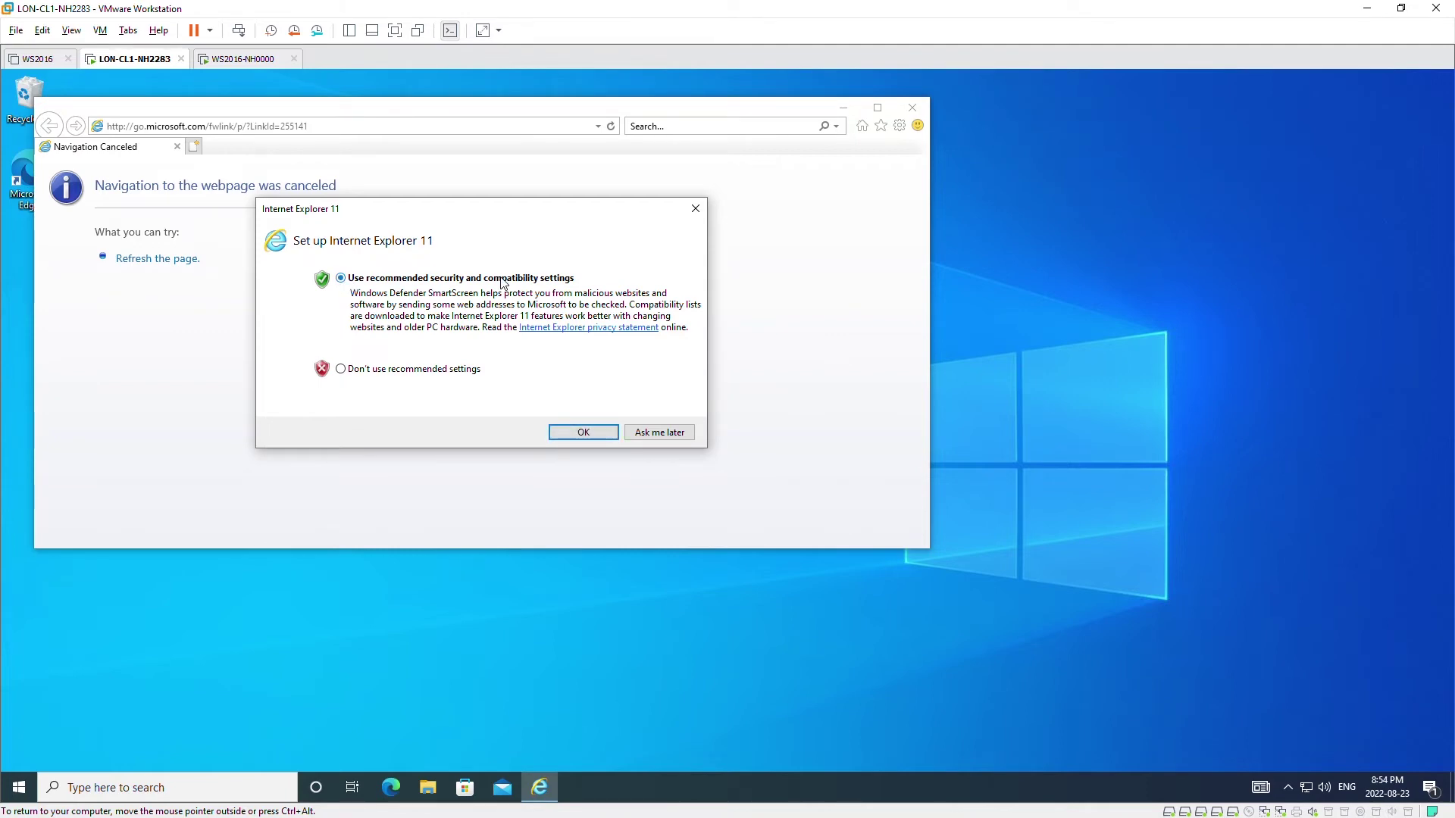
click(584, 434)
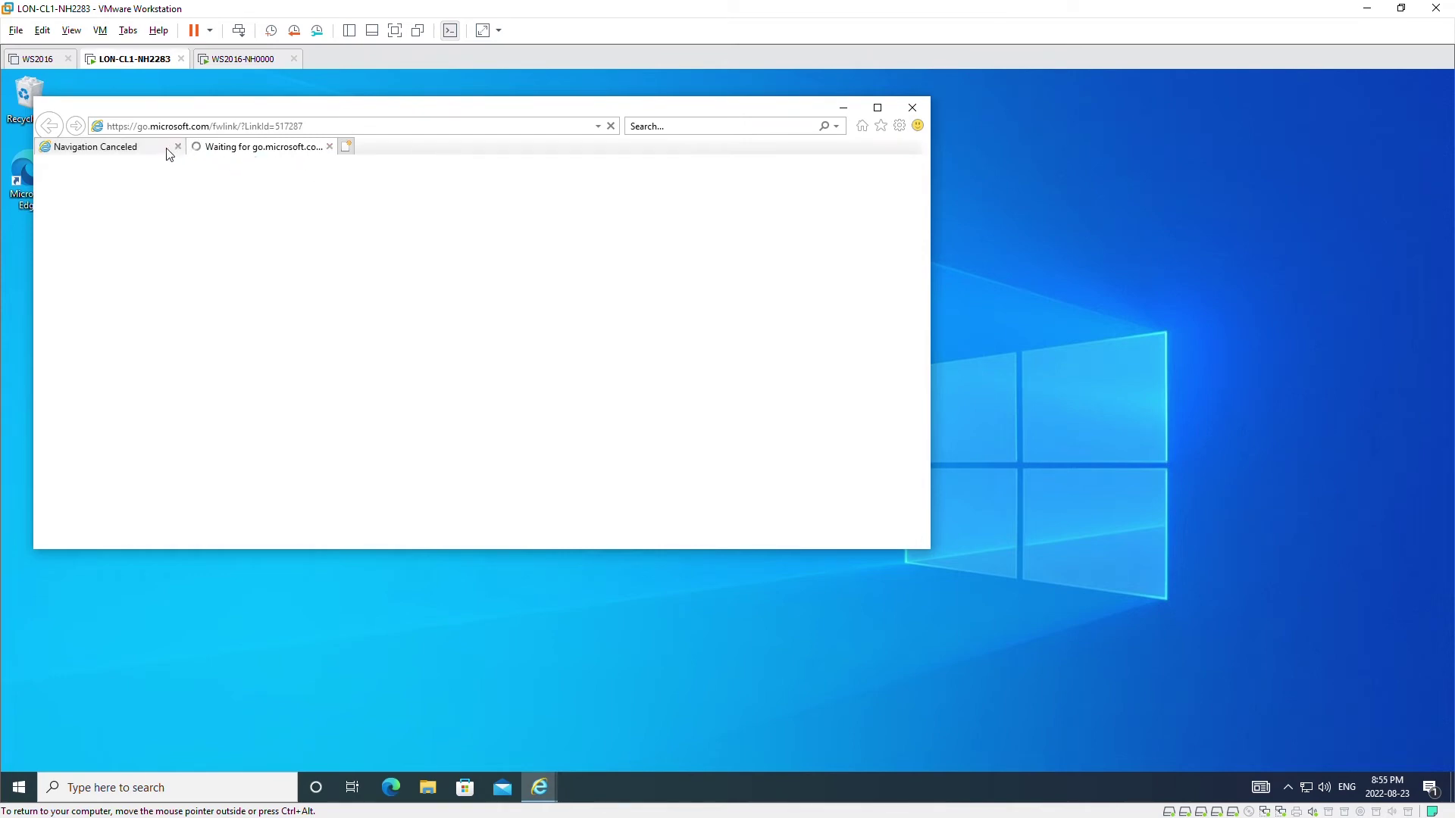
Close the extra browser tab, load microsoft.com in the remaining one and dismiss the out-of-support notice
click(330, 147)
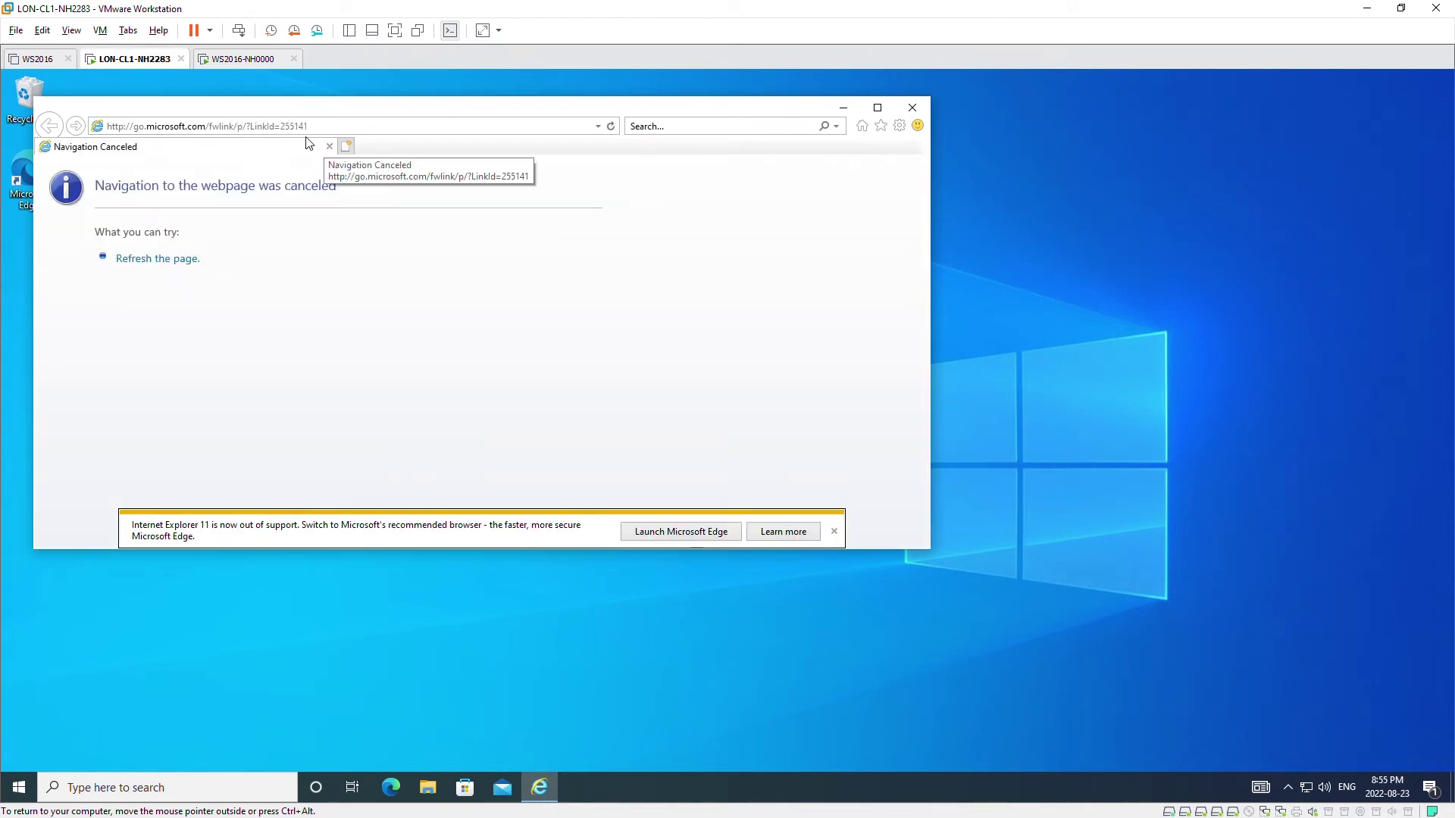
click(338, 129)
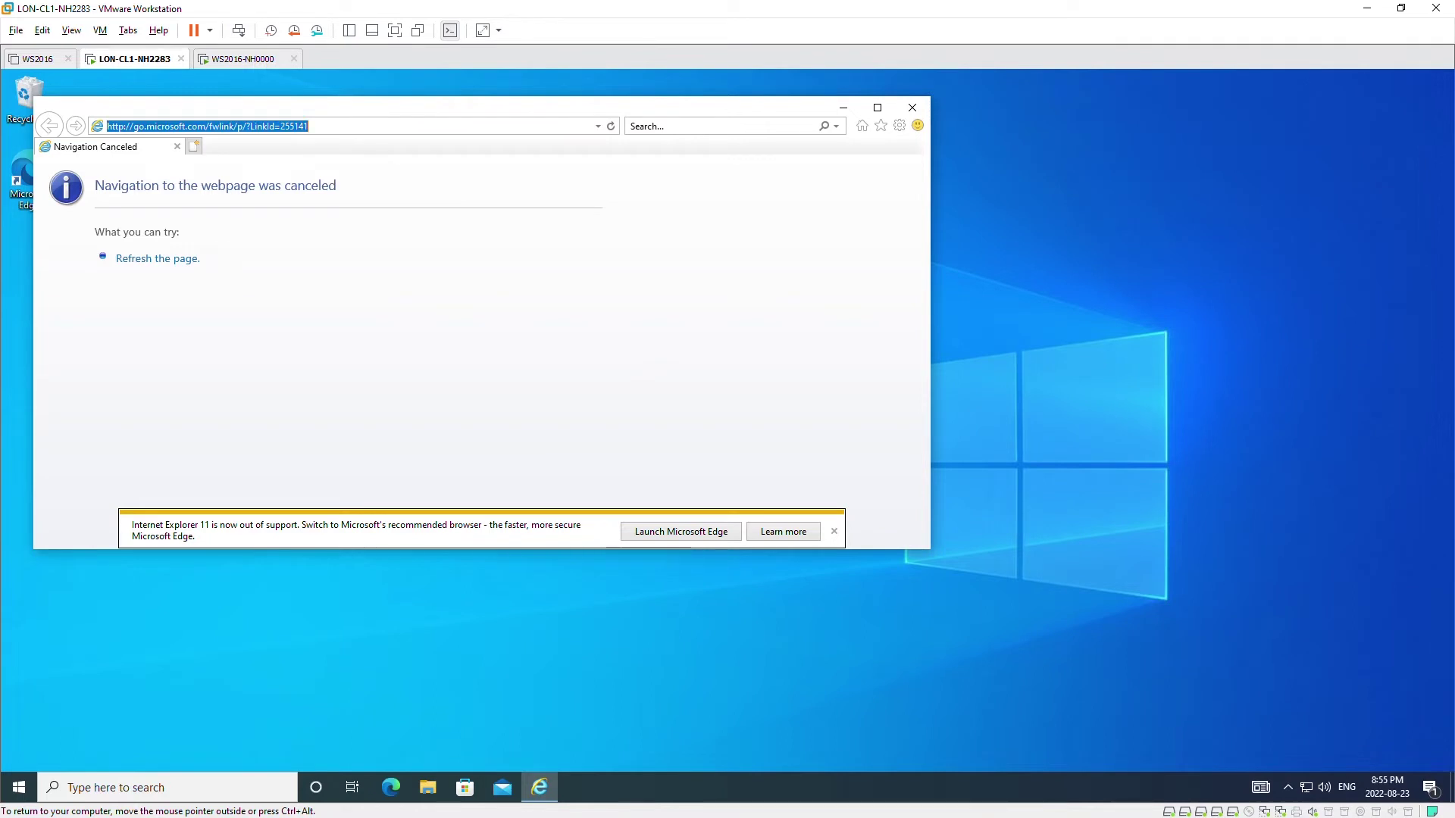
text(m)
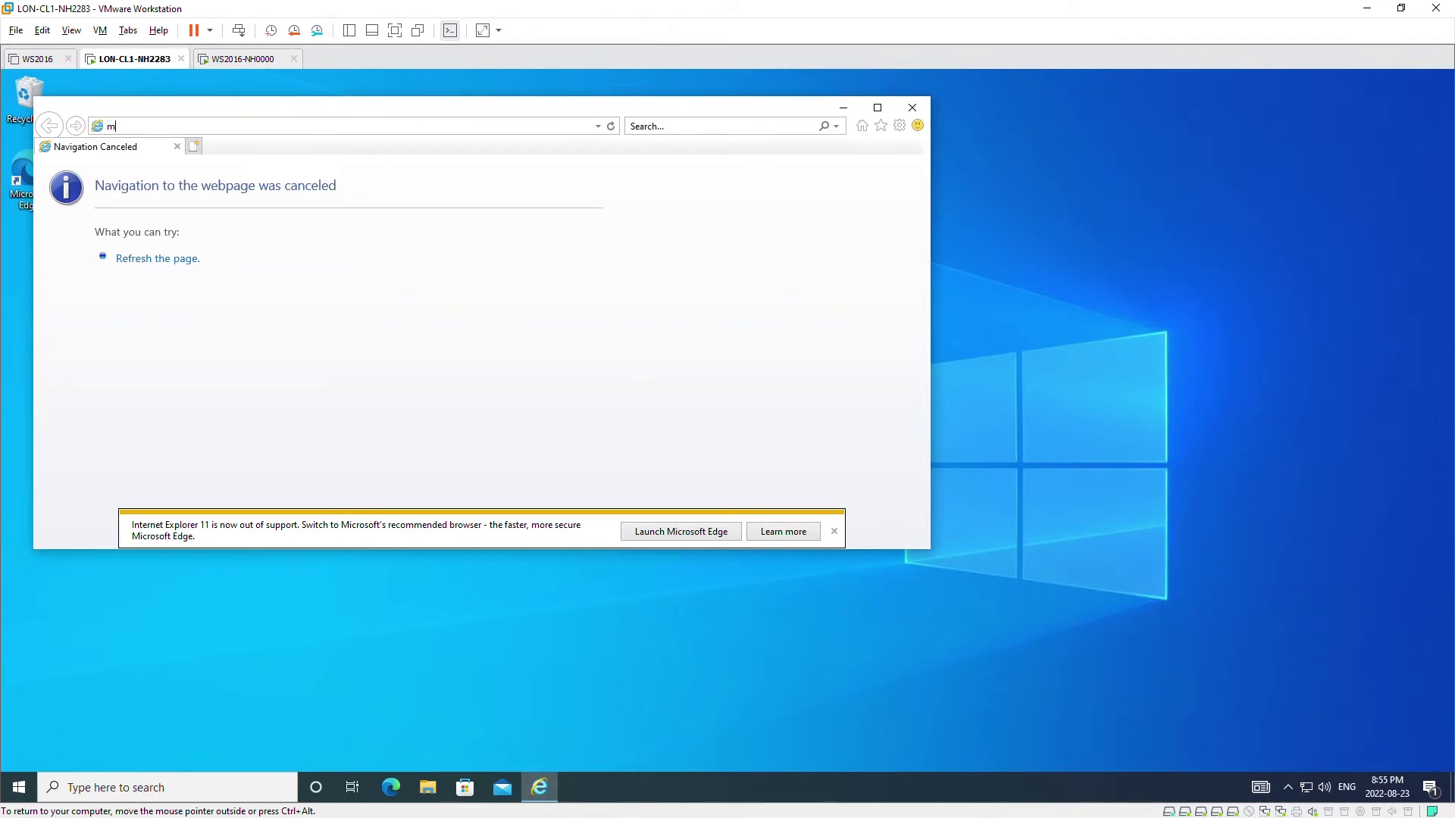
text(icrosoft.com)
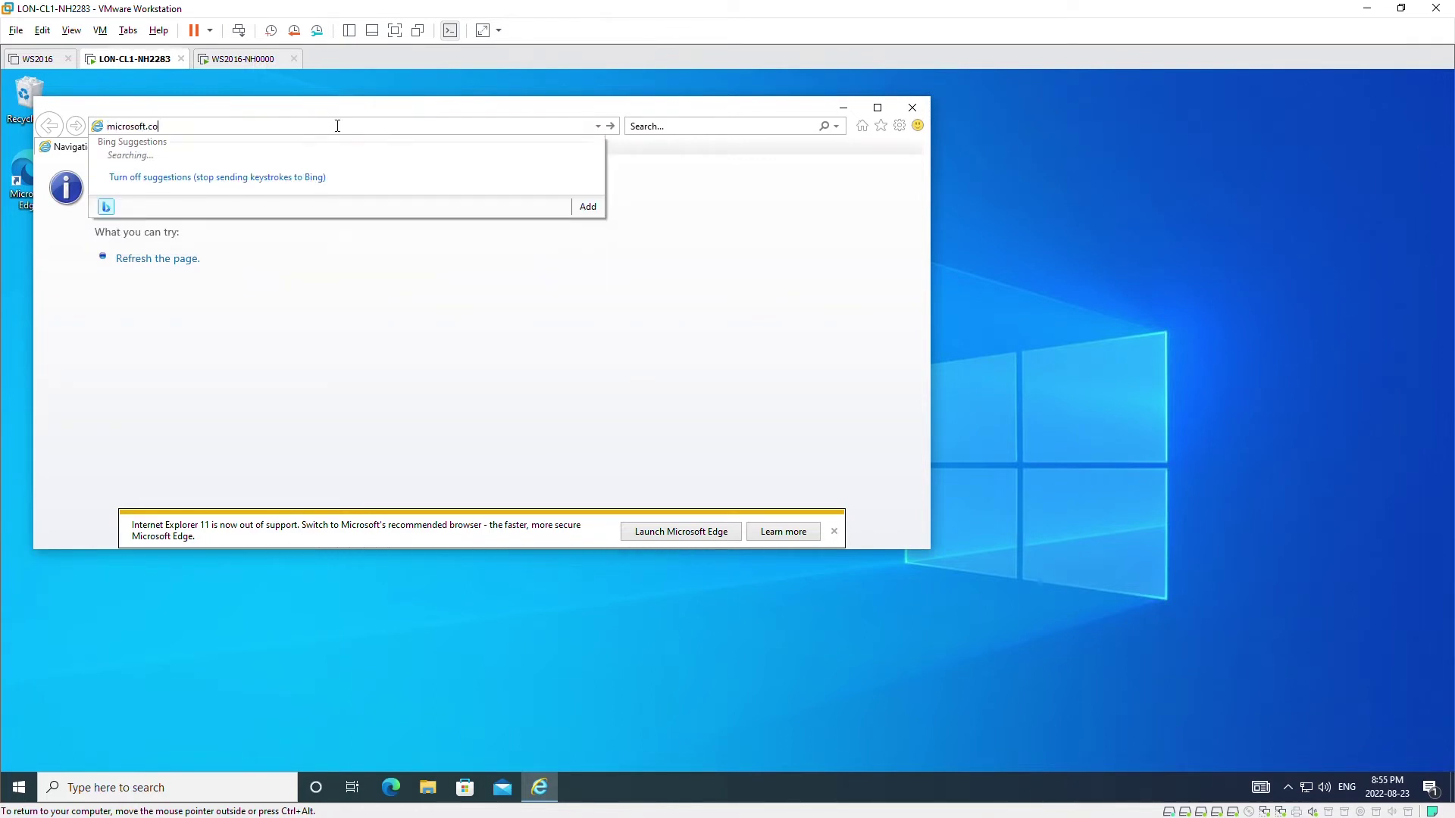
key(Return)
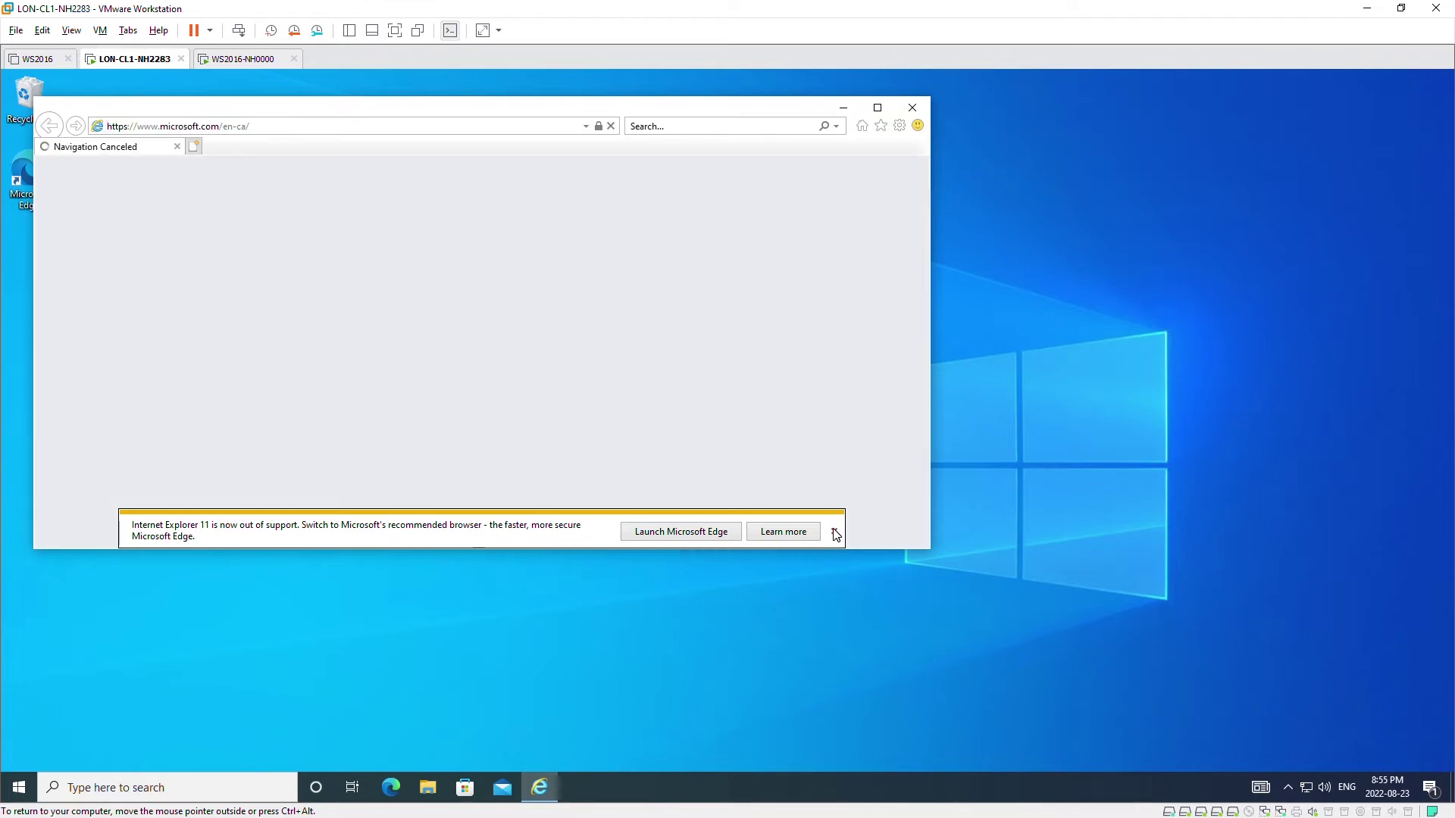
click(834, 533)
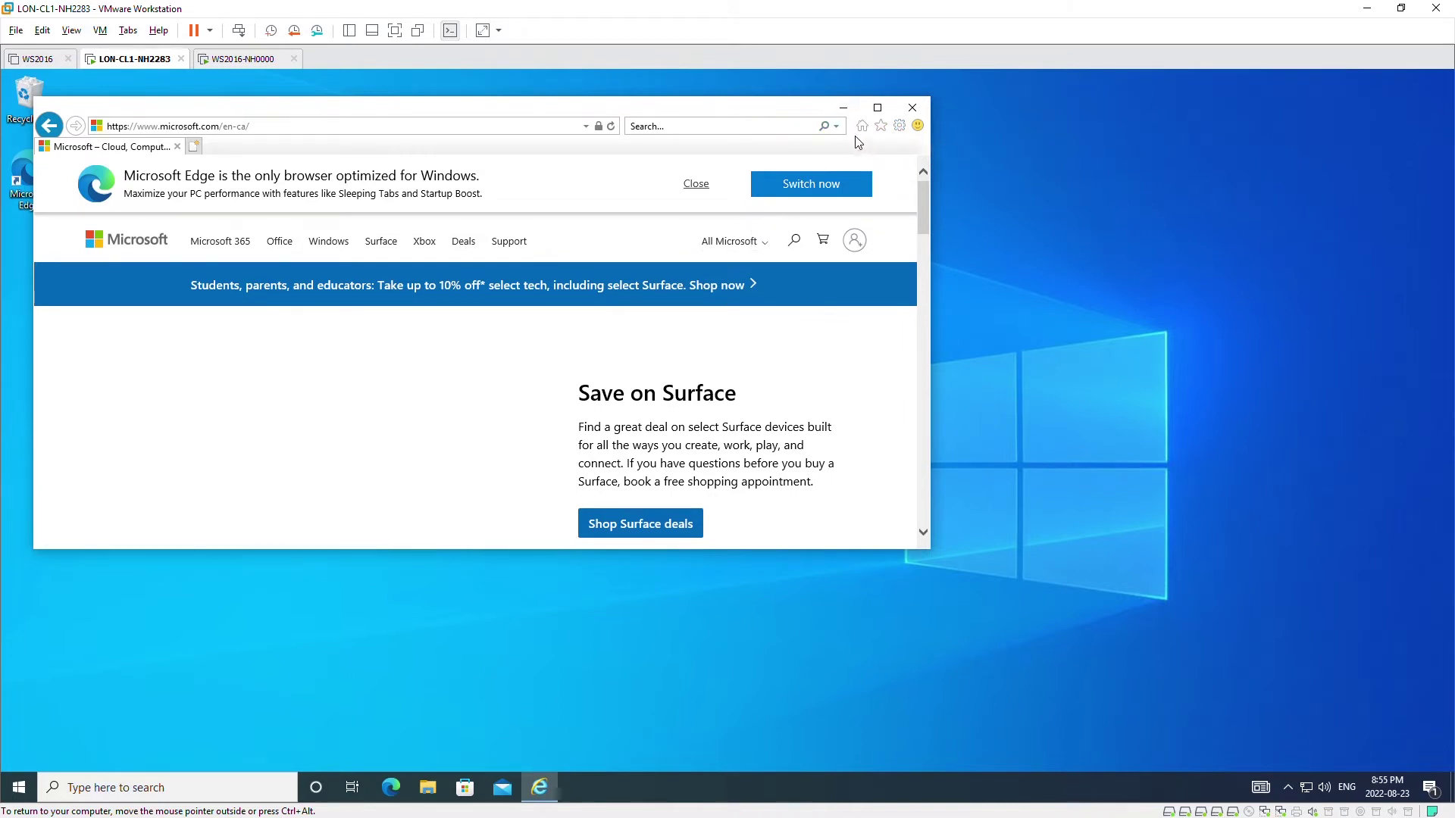
Set the current microsoft.com page as Internet Explorer's home page and delete the temporary files, cookies and history, preserving Favorites website data
click(901, 130)
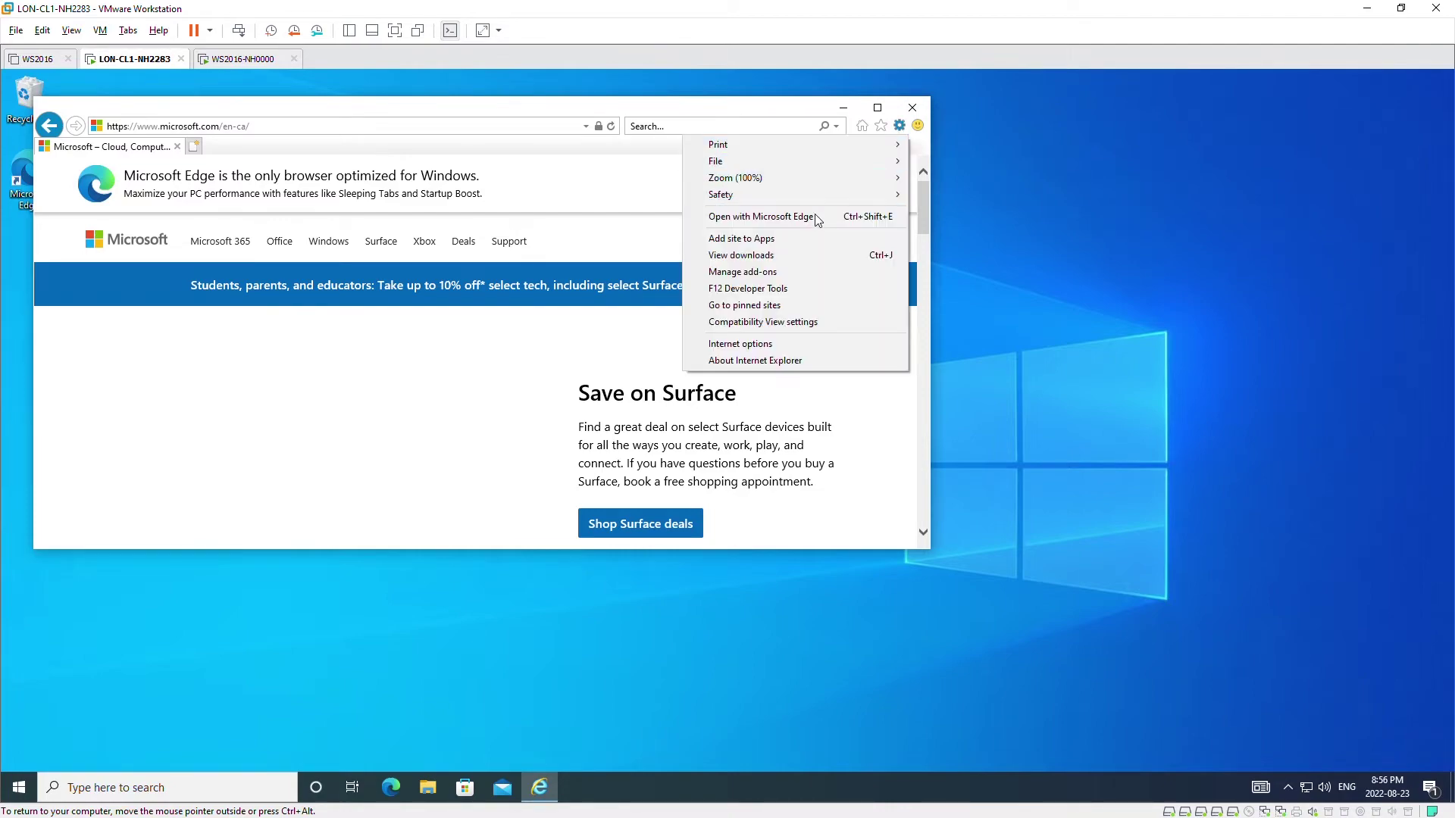
click(746, 348)
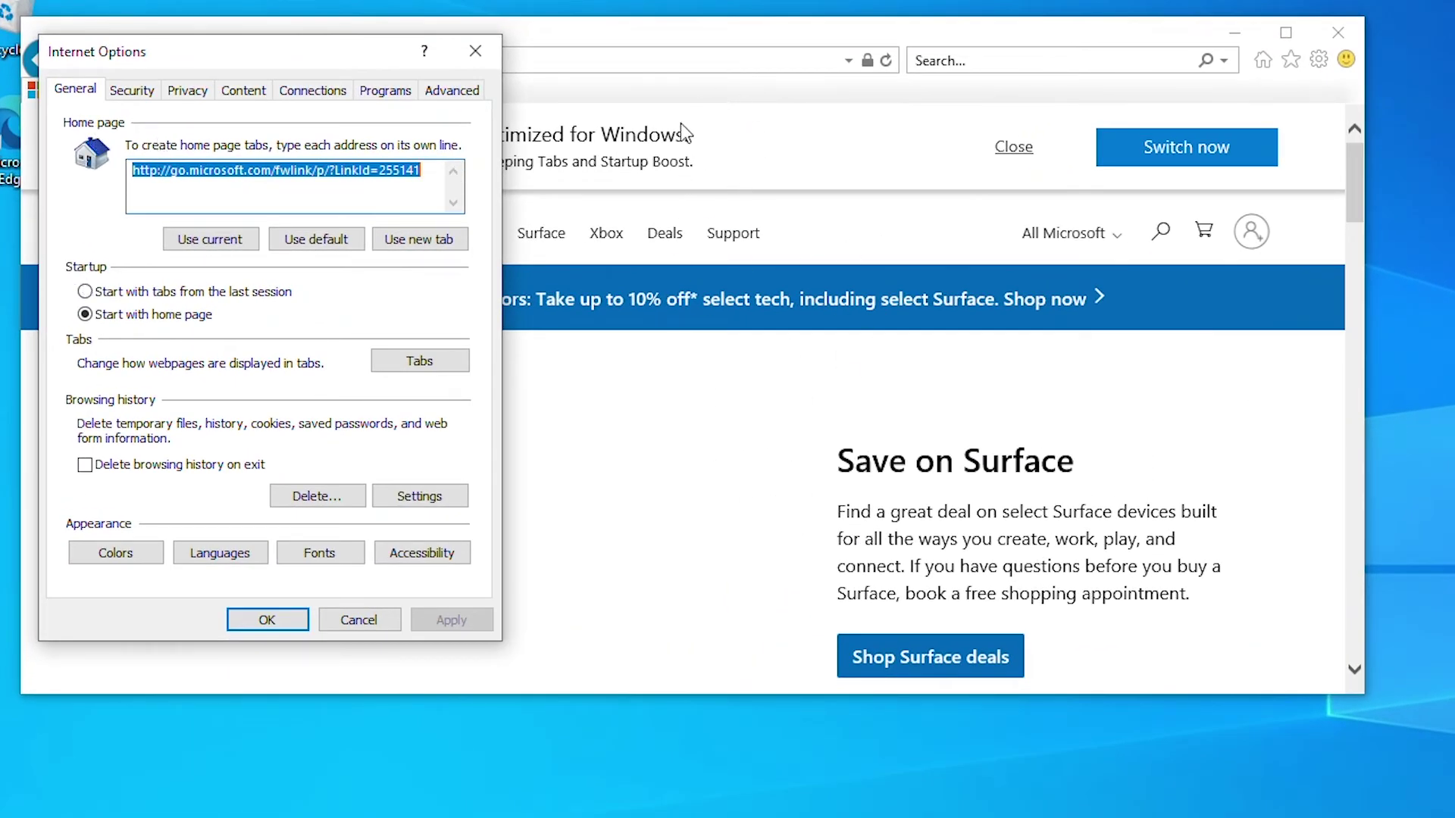
click(211, 243)
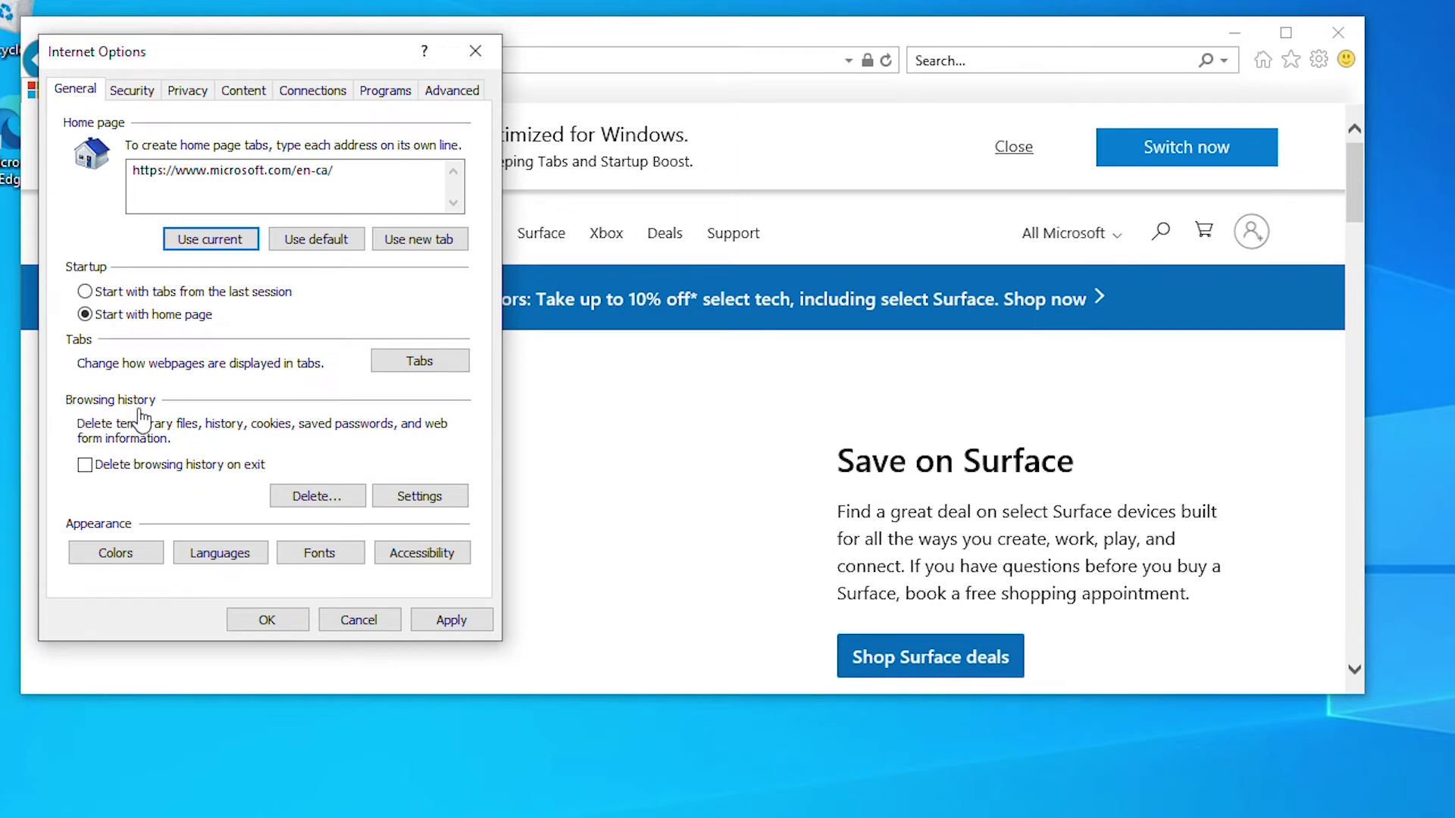
click(316, 496)
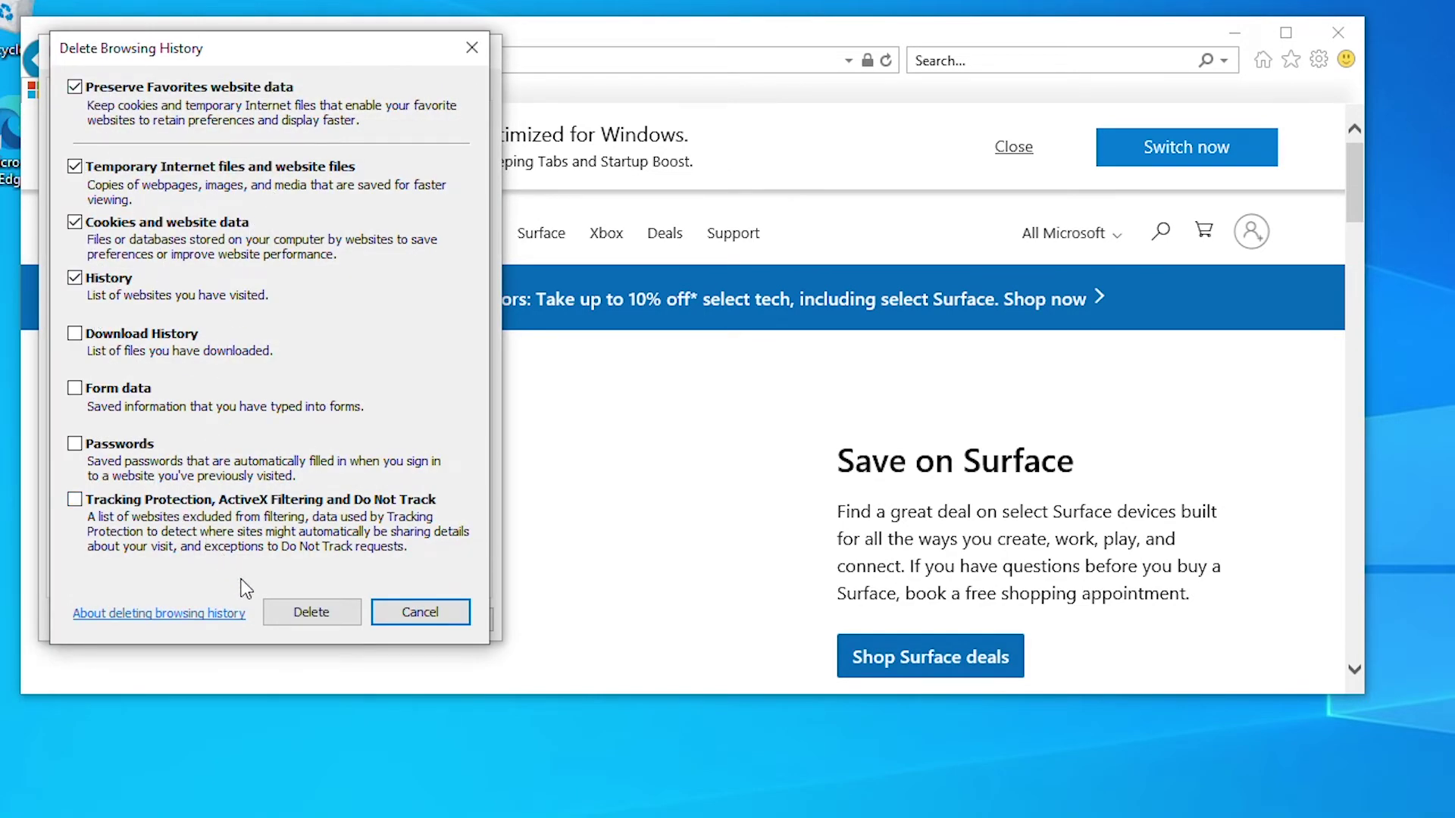
click(312, 613)
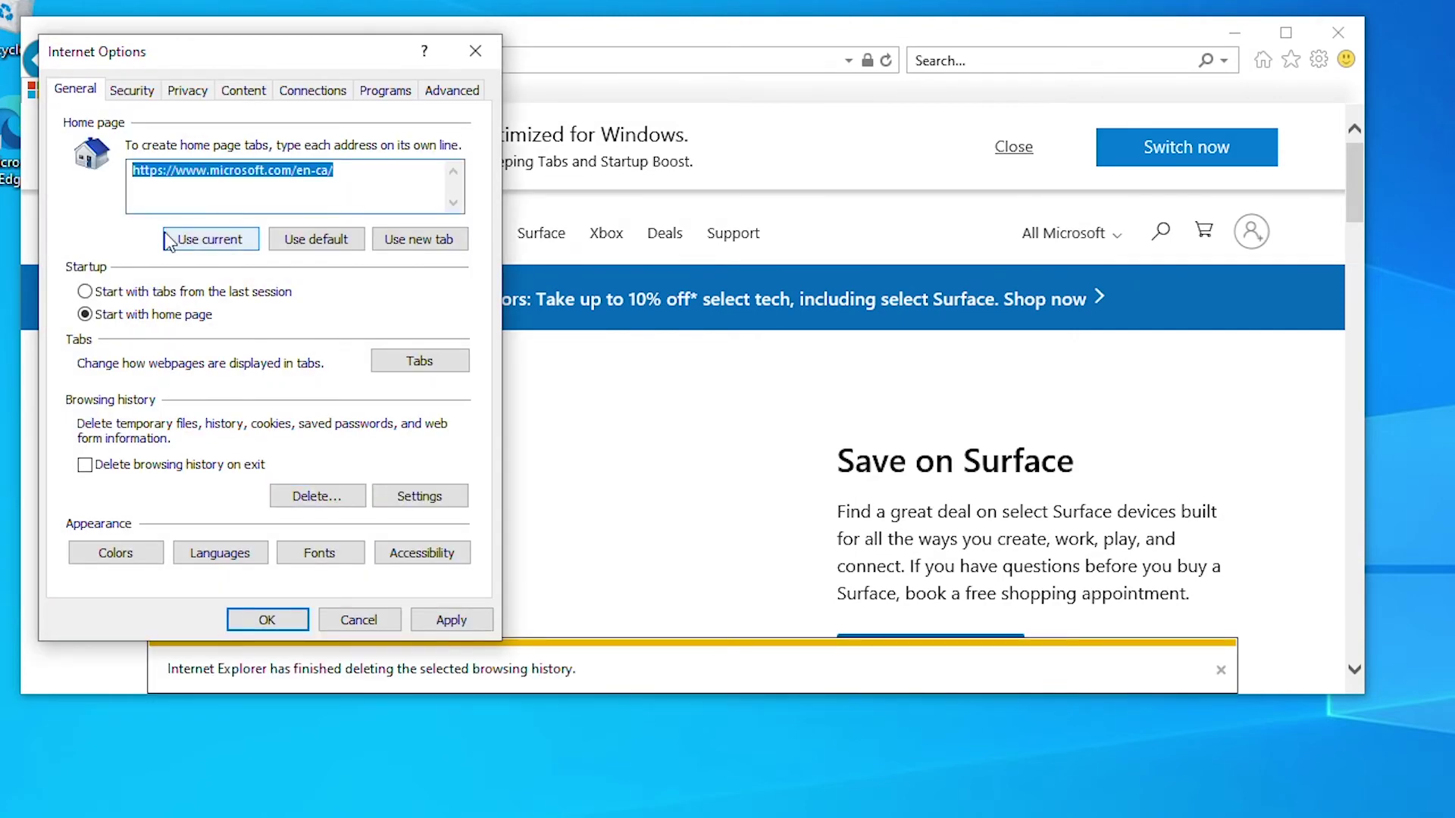
Examine the Internet zone's custom security settings, including the choices for previously unused ActiveX controls, and cancel without saving
click(133, 92)
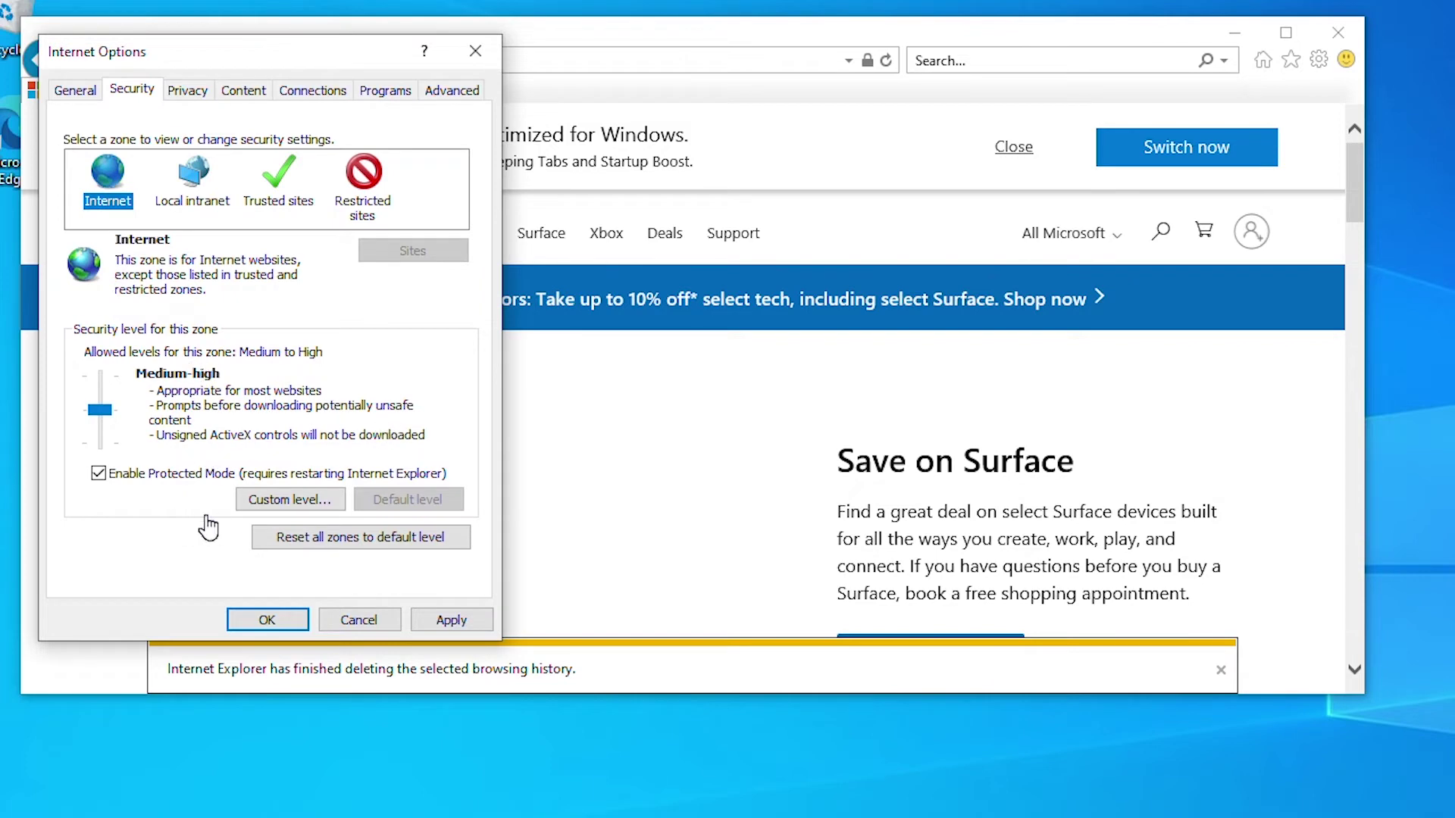
click(307, 513)
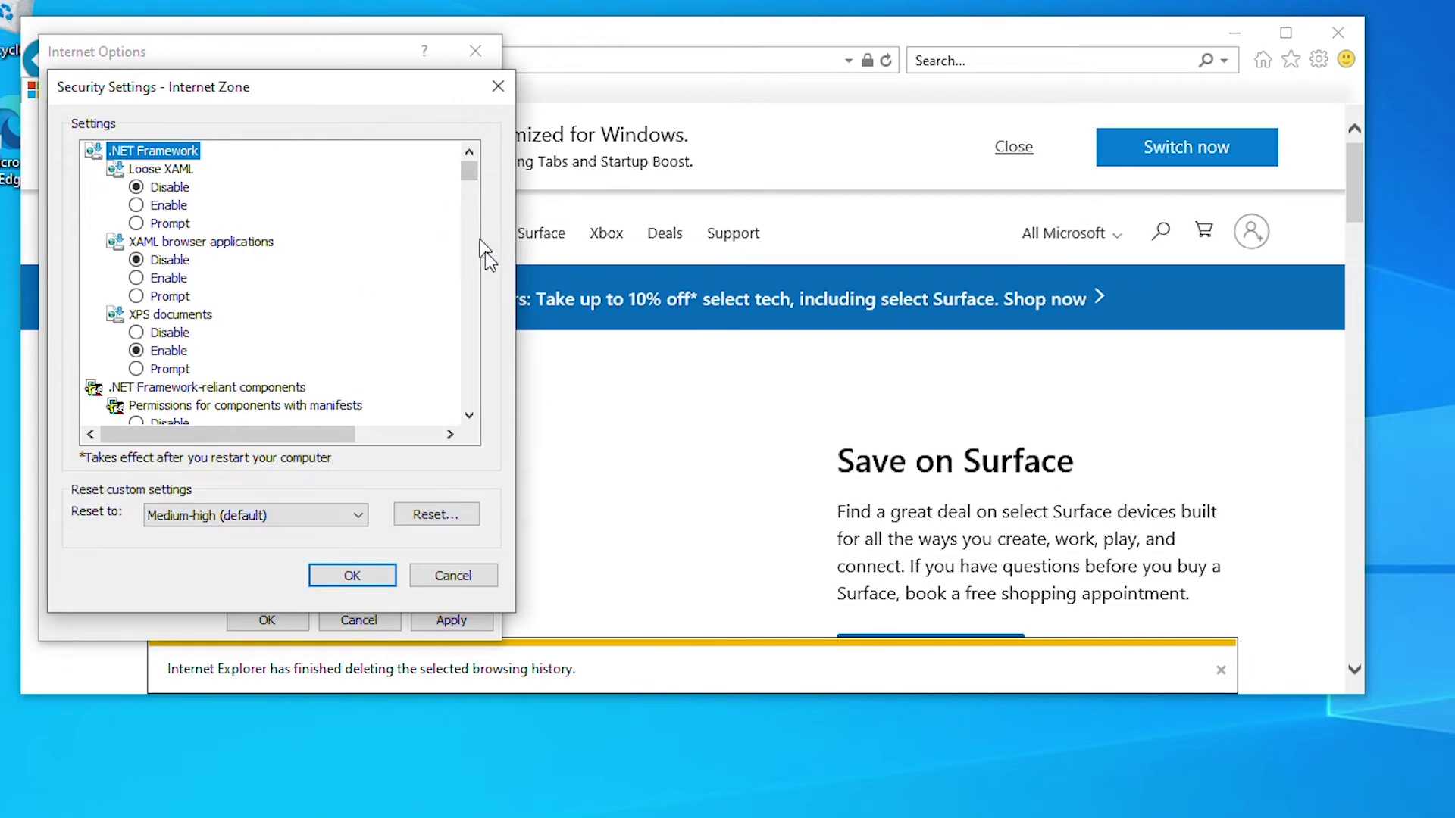
click(475, 391)
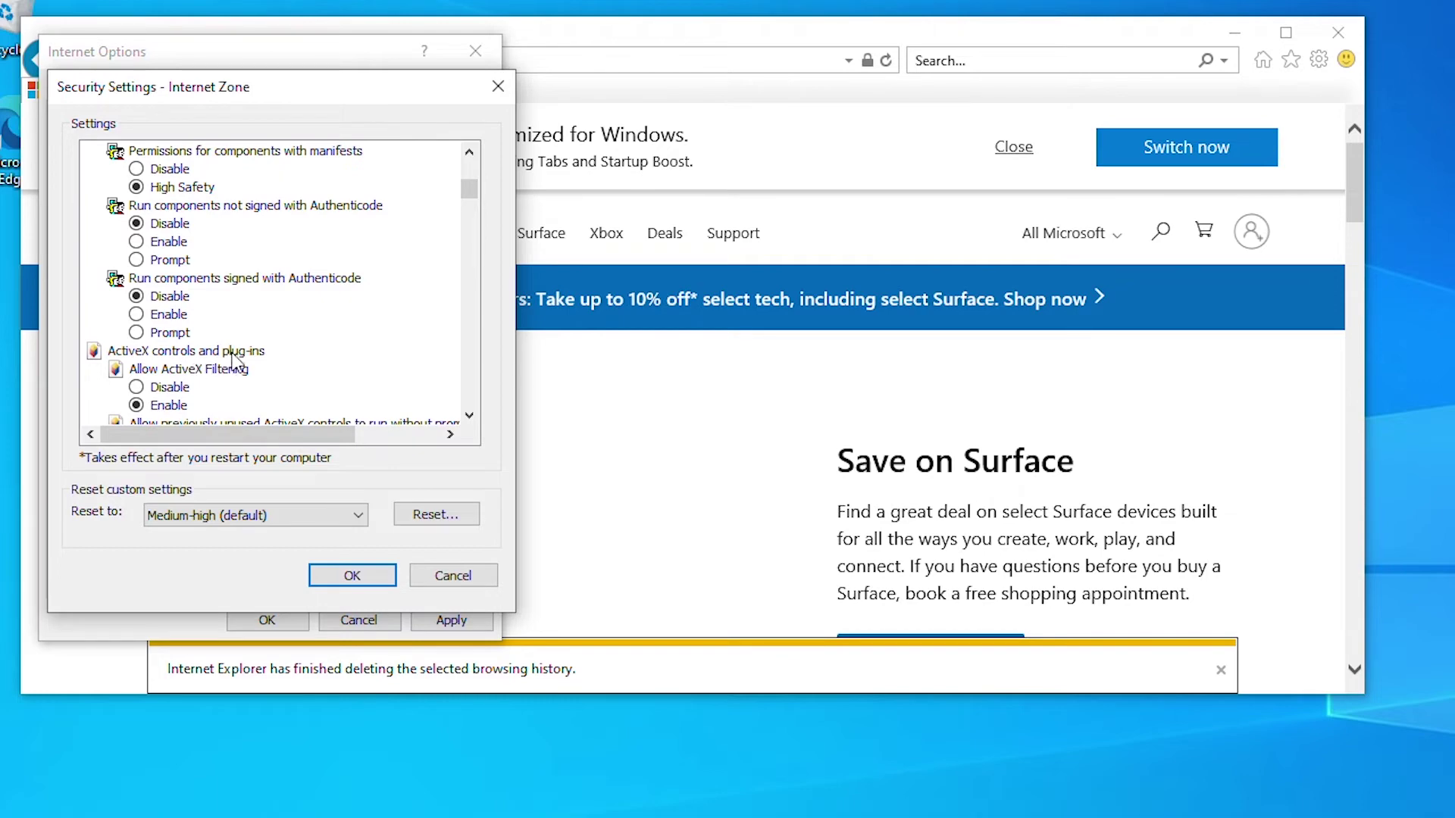
click(470, 416)
click(469, 416)
click(469, 416)
click(470, 416)
click(470, 416)
click(470, 416)
click(470, 416)
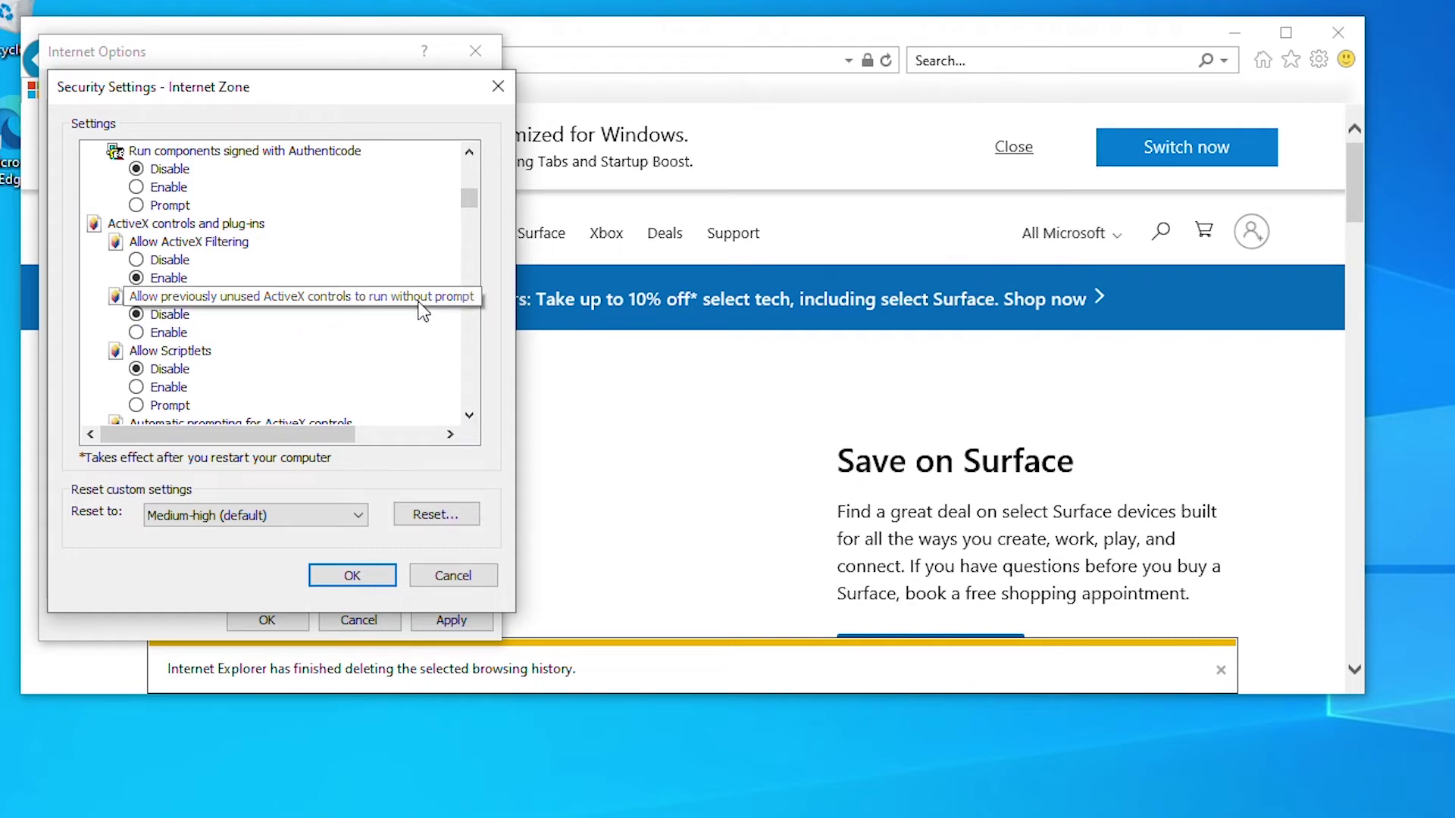
click(138, 334)
click(137, 316)
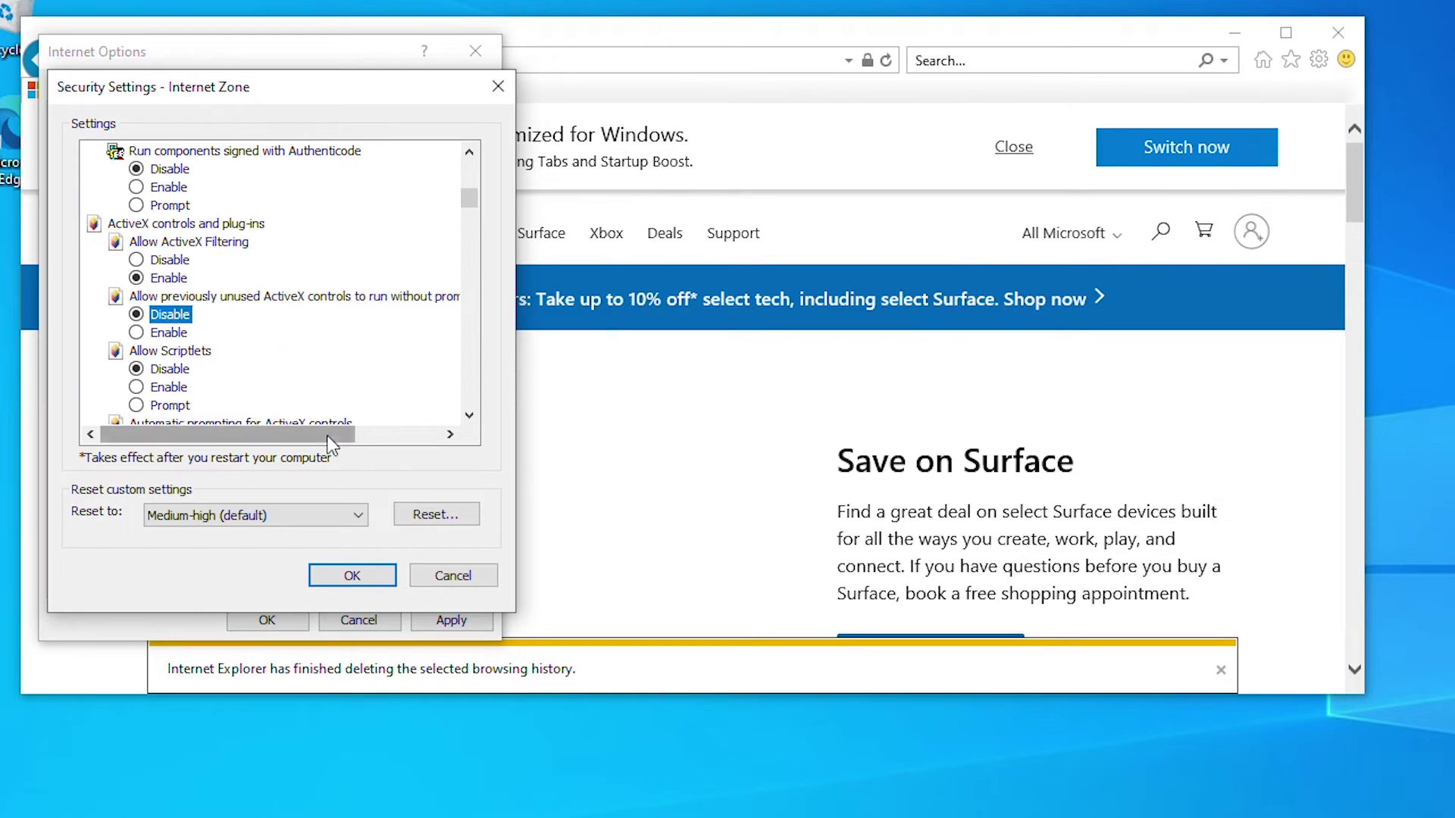
click(463, 581)
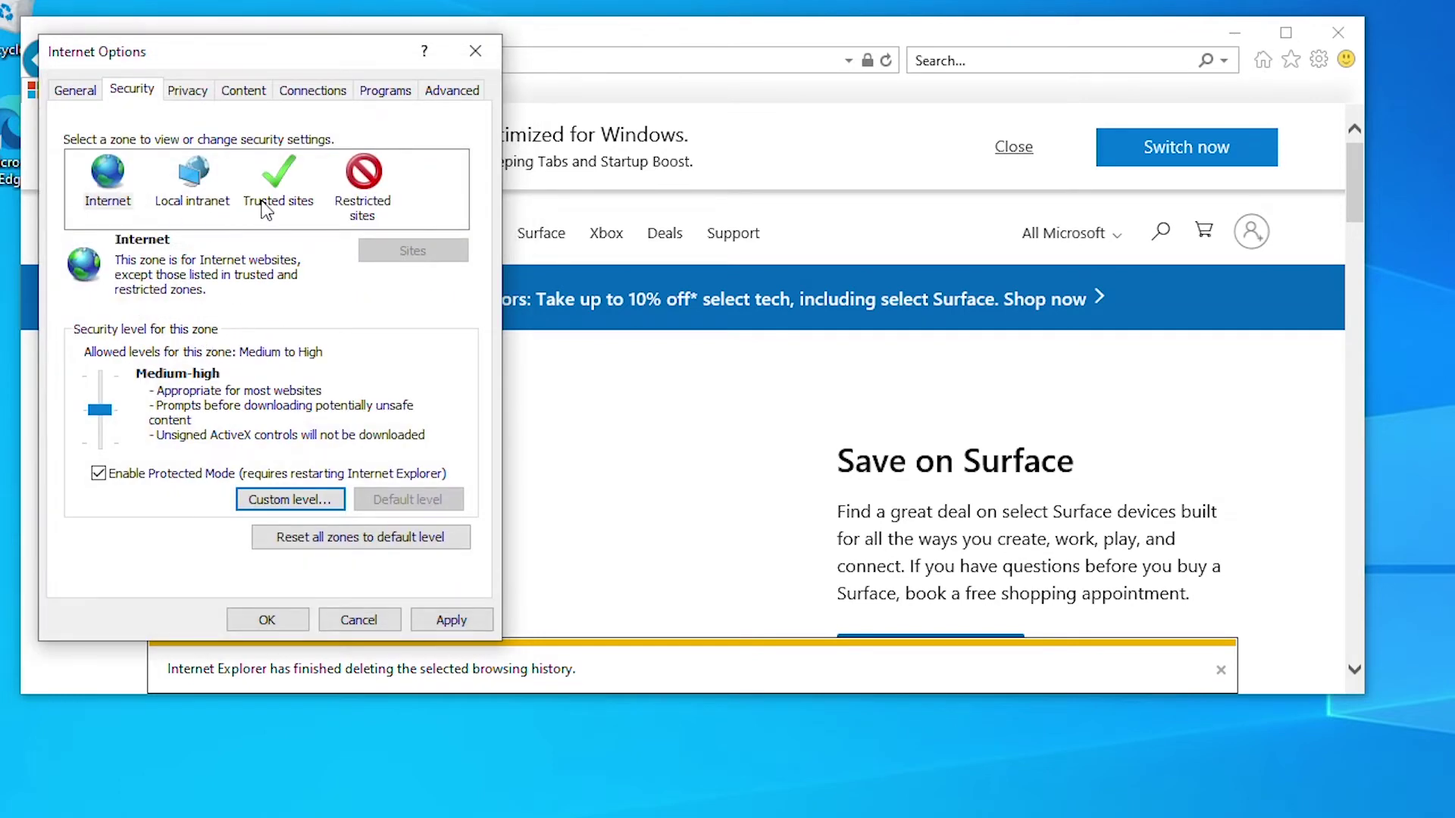
click(281, 178)
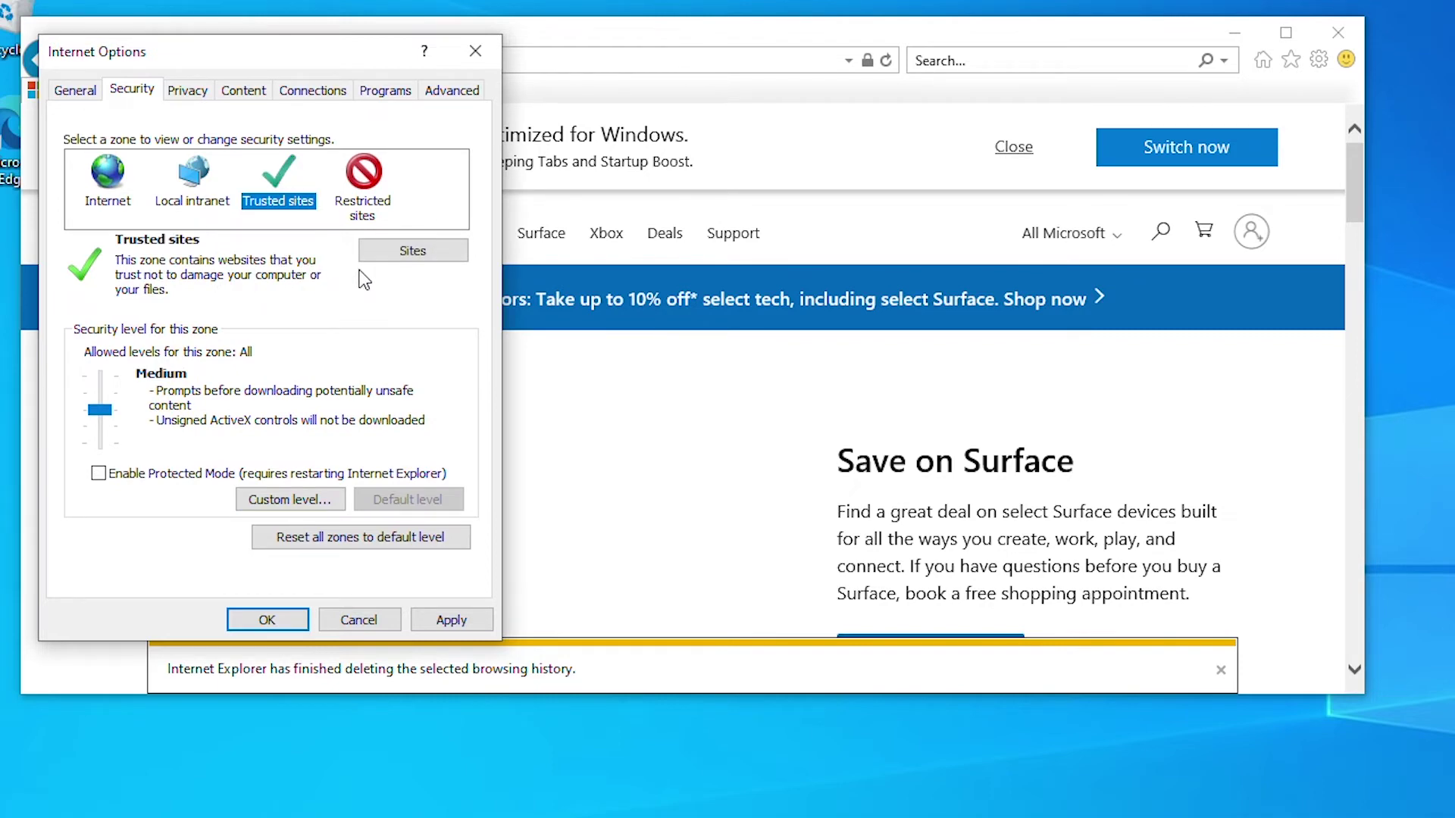
click(423, 253)
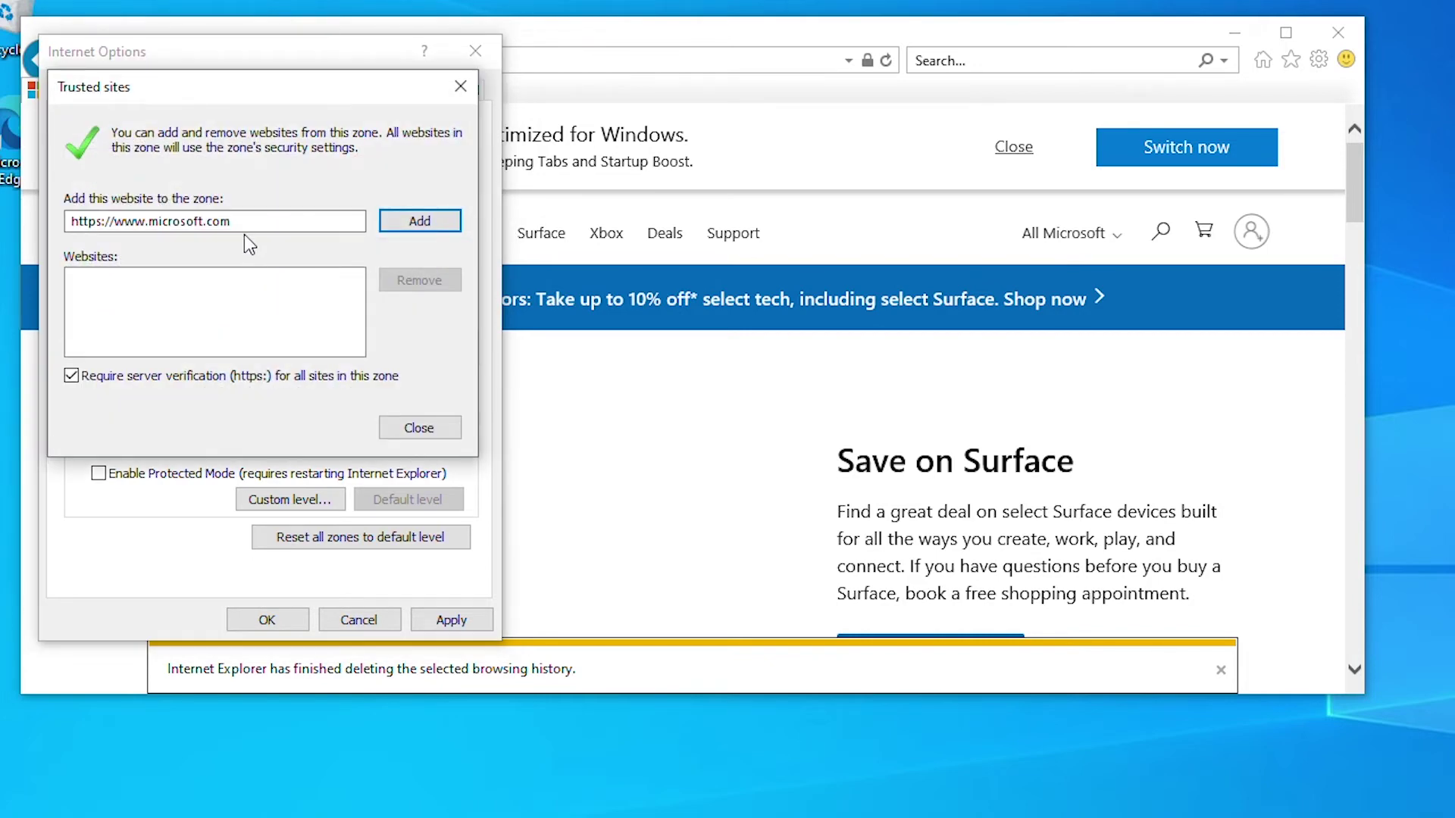
drag(232, 221, 97, 221)
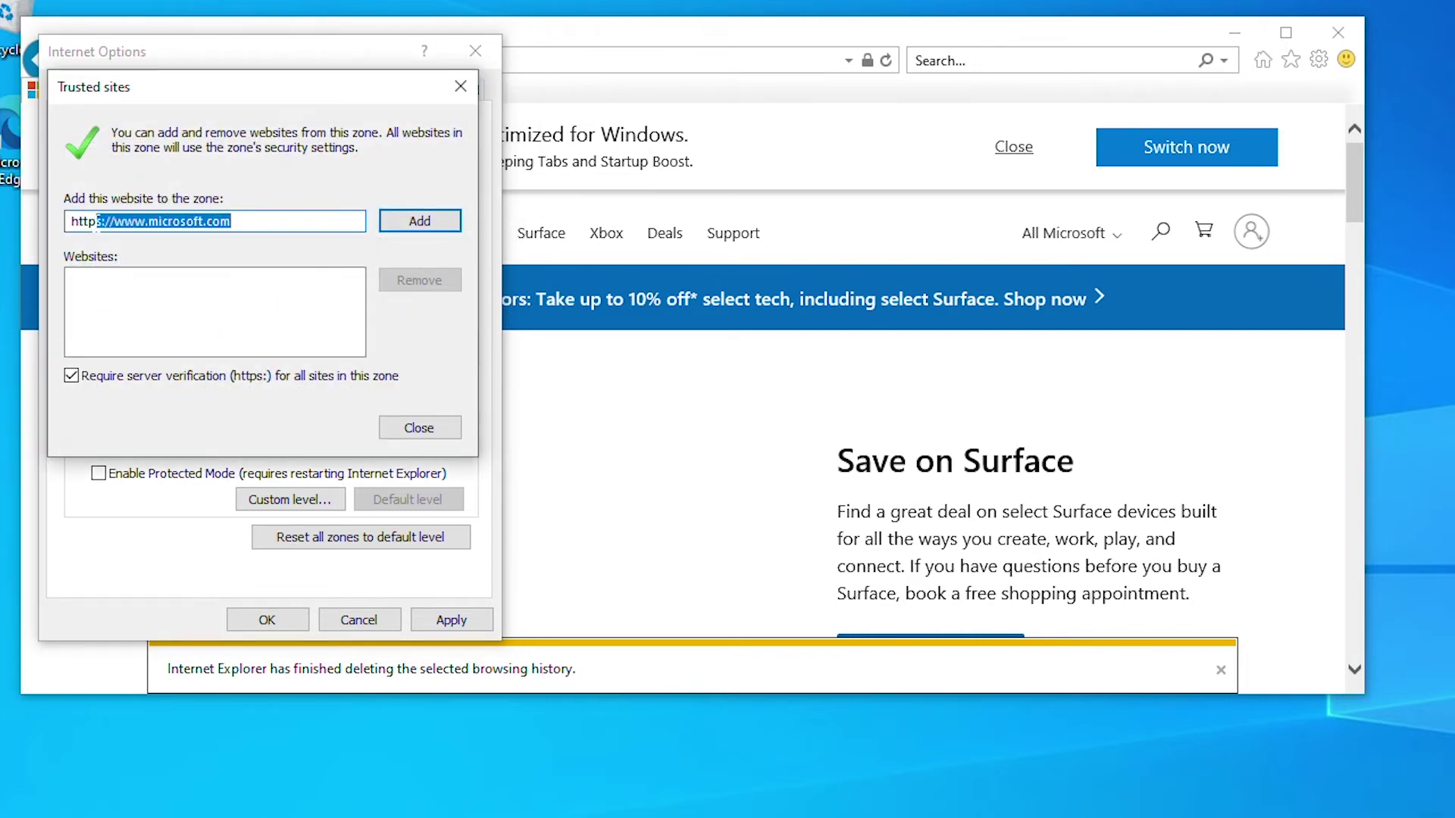
click(97, 221)
key(Delete)
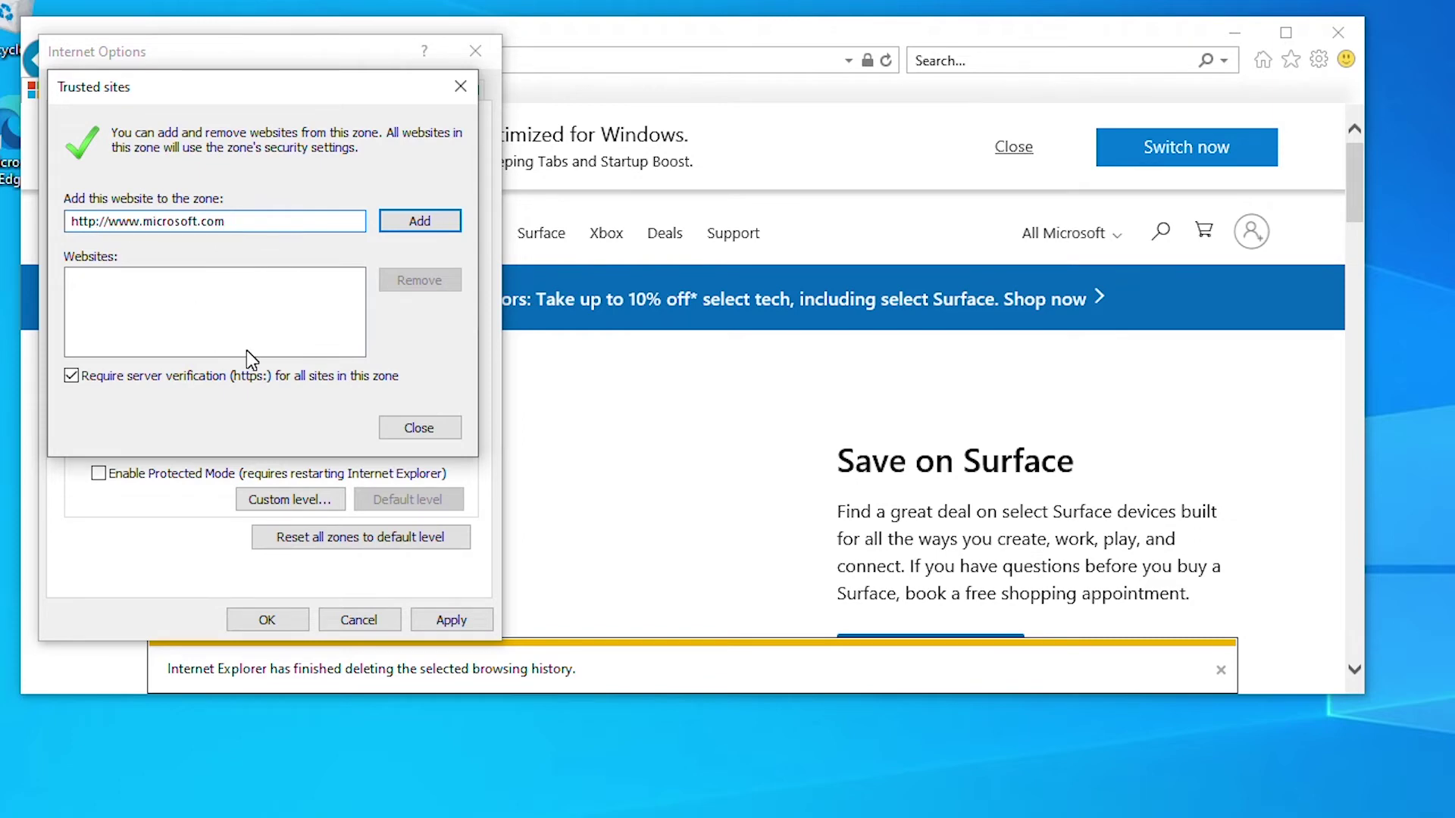
key(Right)
key(Right)
key(Right)
key(shift+Right)
key(shift+Right)
key(shift+Right)
key(shift+Right)
key(shift+Right)
key(shift+Right)
key(shift+Right)
key(shift+Right)
key(shift+Right)
key(shift+Right)
key(shift+Right)
key(shift+Right)
key(shift+Right)
key(shift+Right)
key(shift+Right)
key(shift+Right)
key(shift+Right)
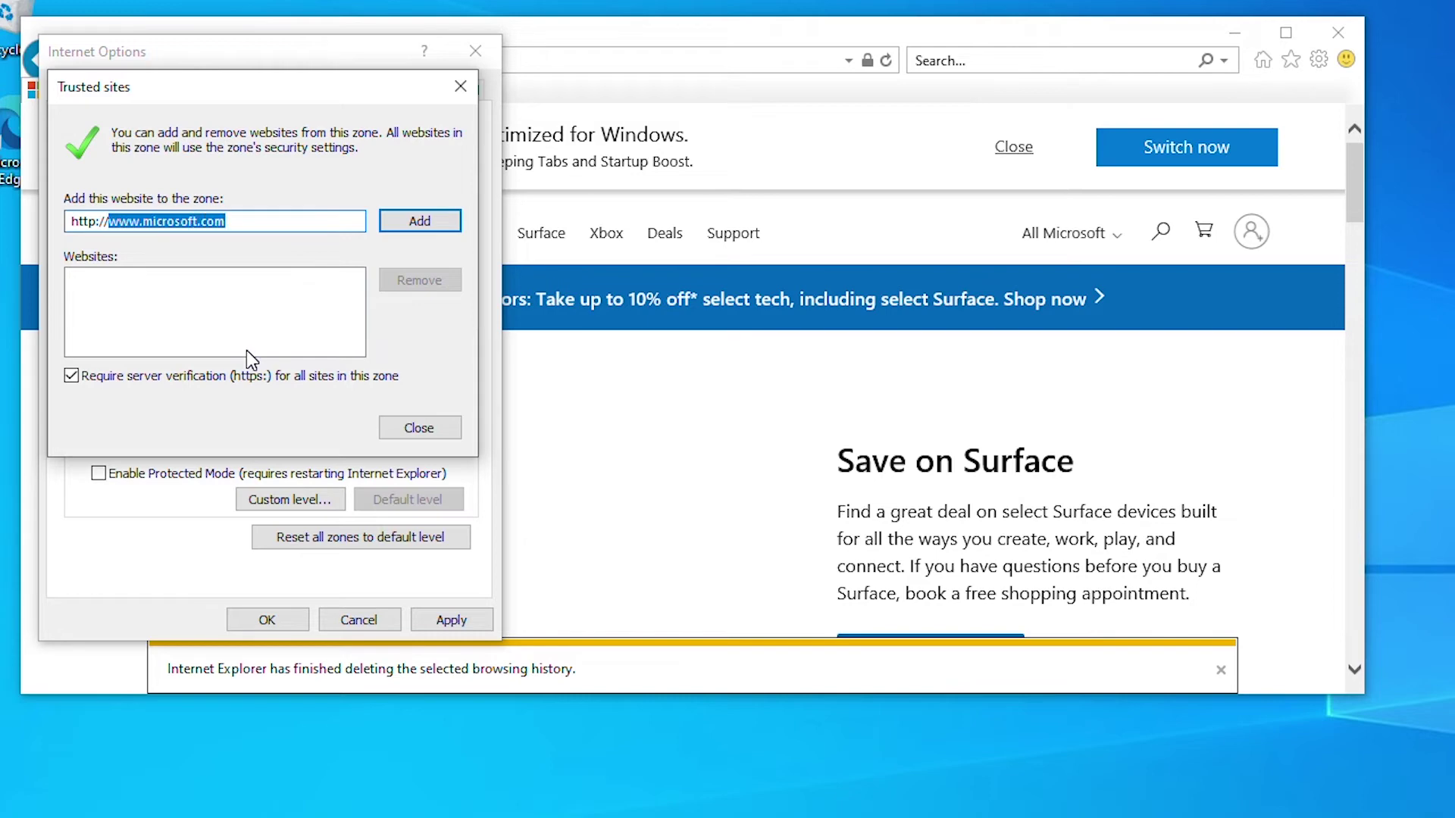
text(www)
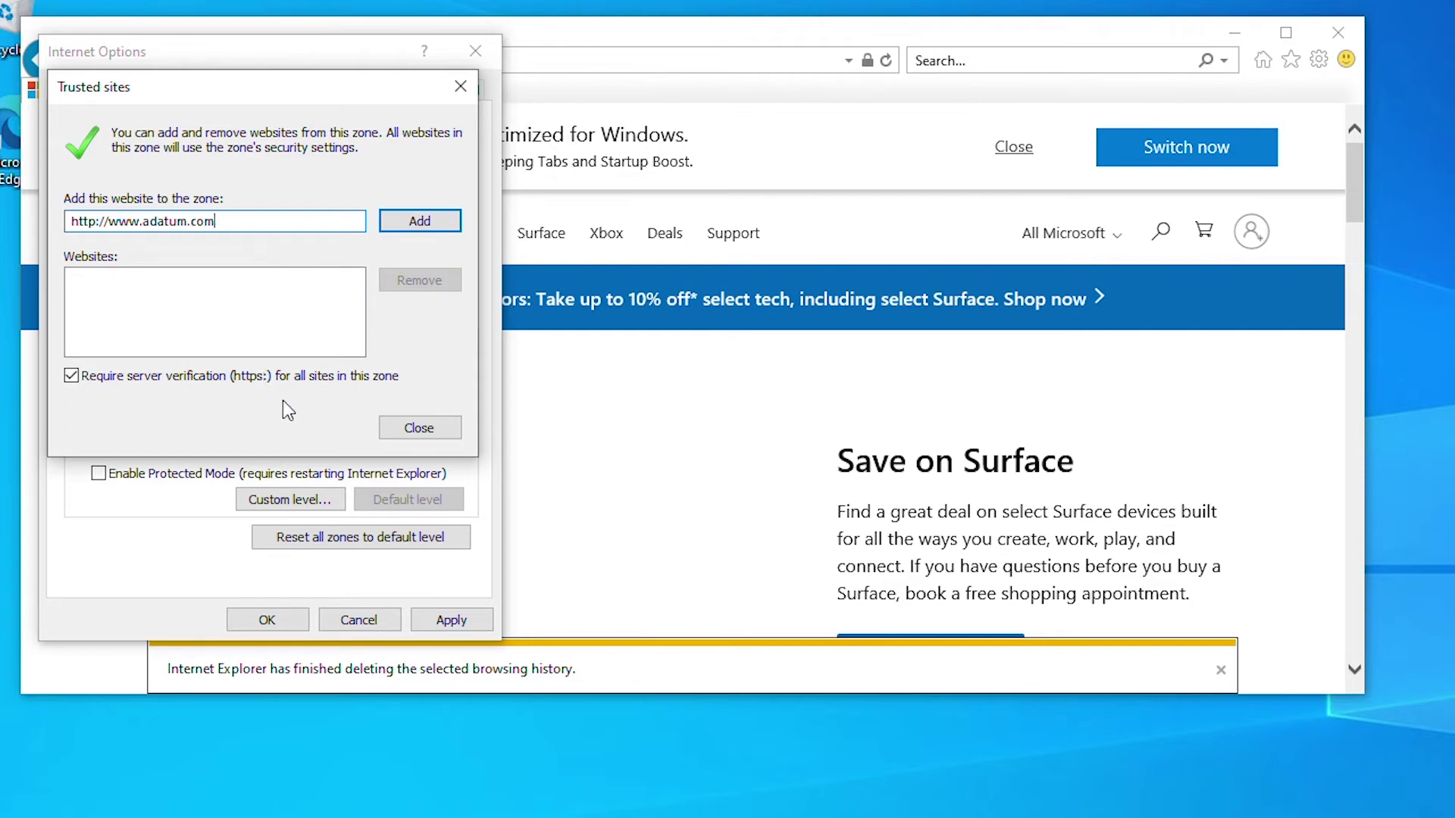
double_click(74, 221)
click(187, 221)
click(230, 271)
click(78, 379)
click(422, 218)
click(412, 426)
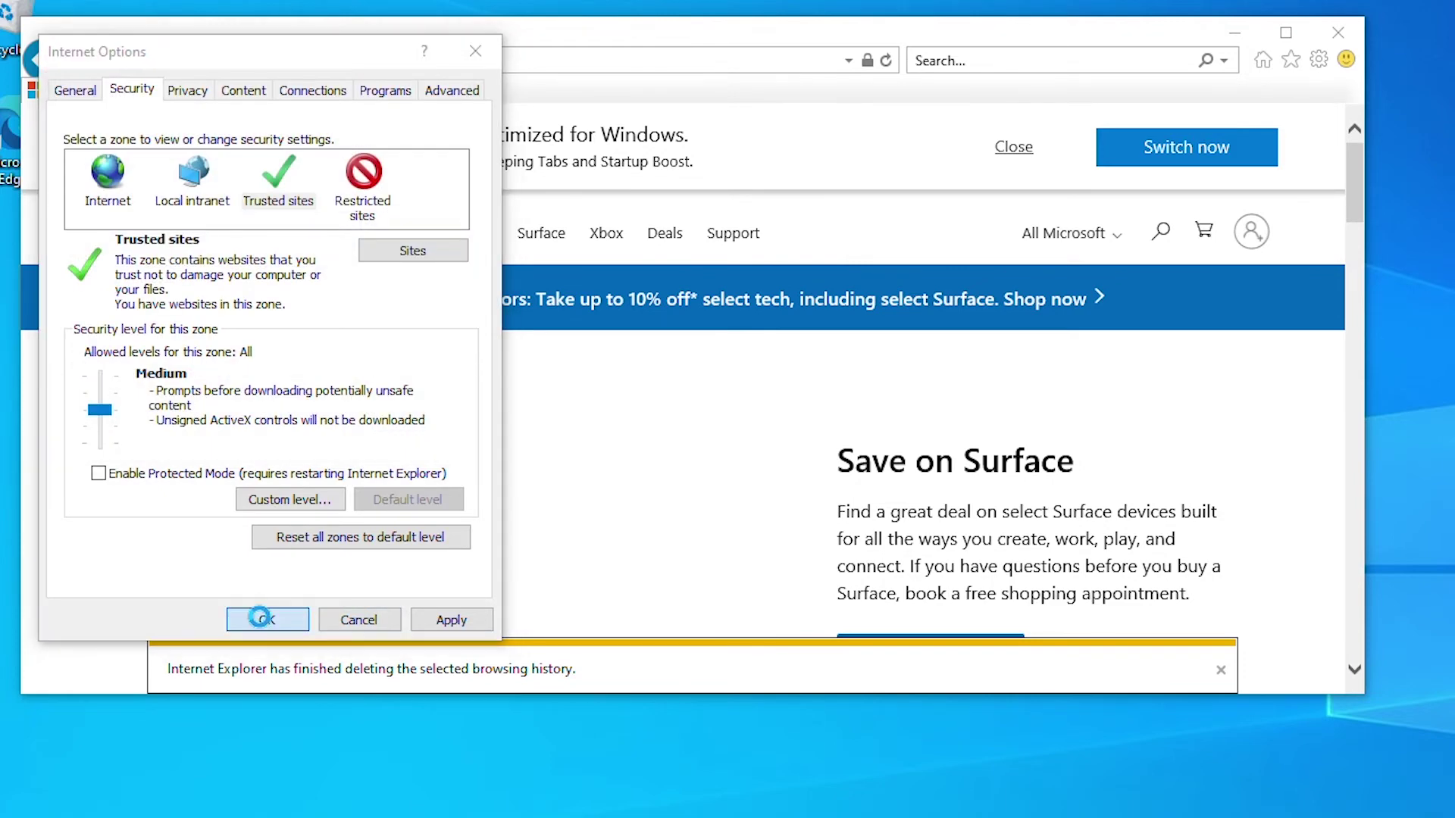
click(265, 619)
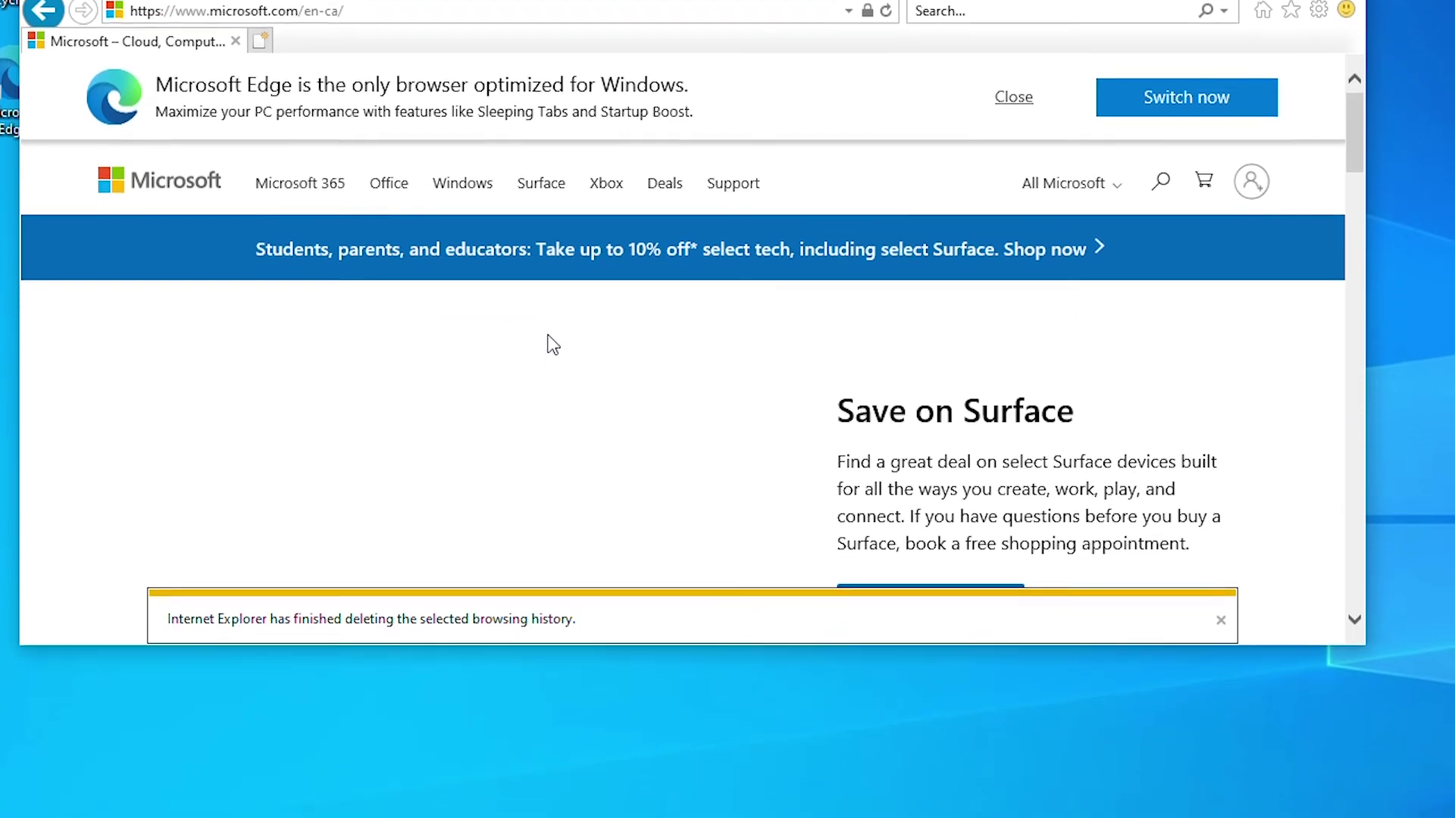
Check which security zone the microsoft.com page belongs to in its properties and close them
right_click(549, 389)
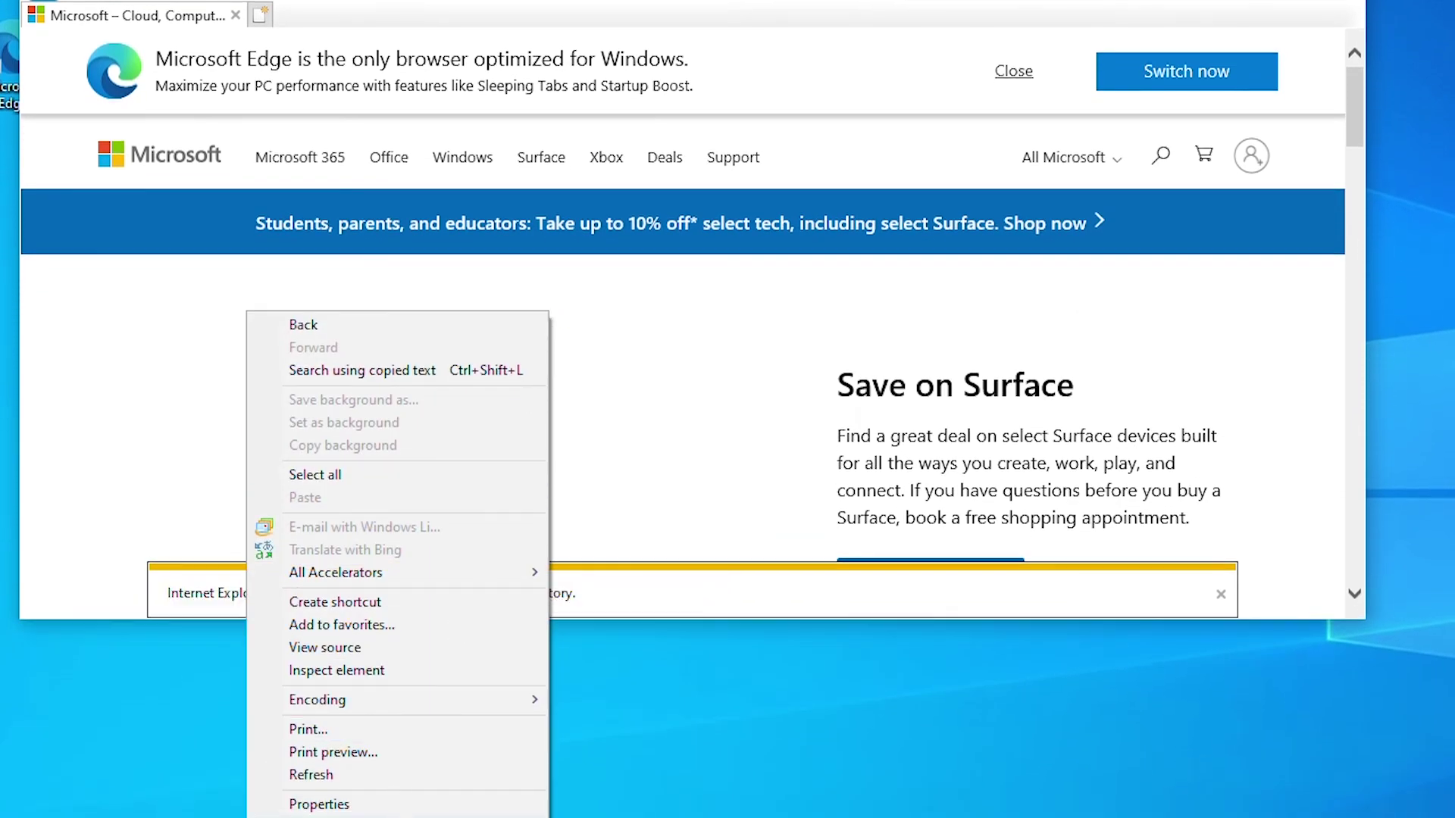
click(458, 804)
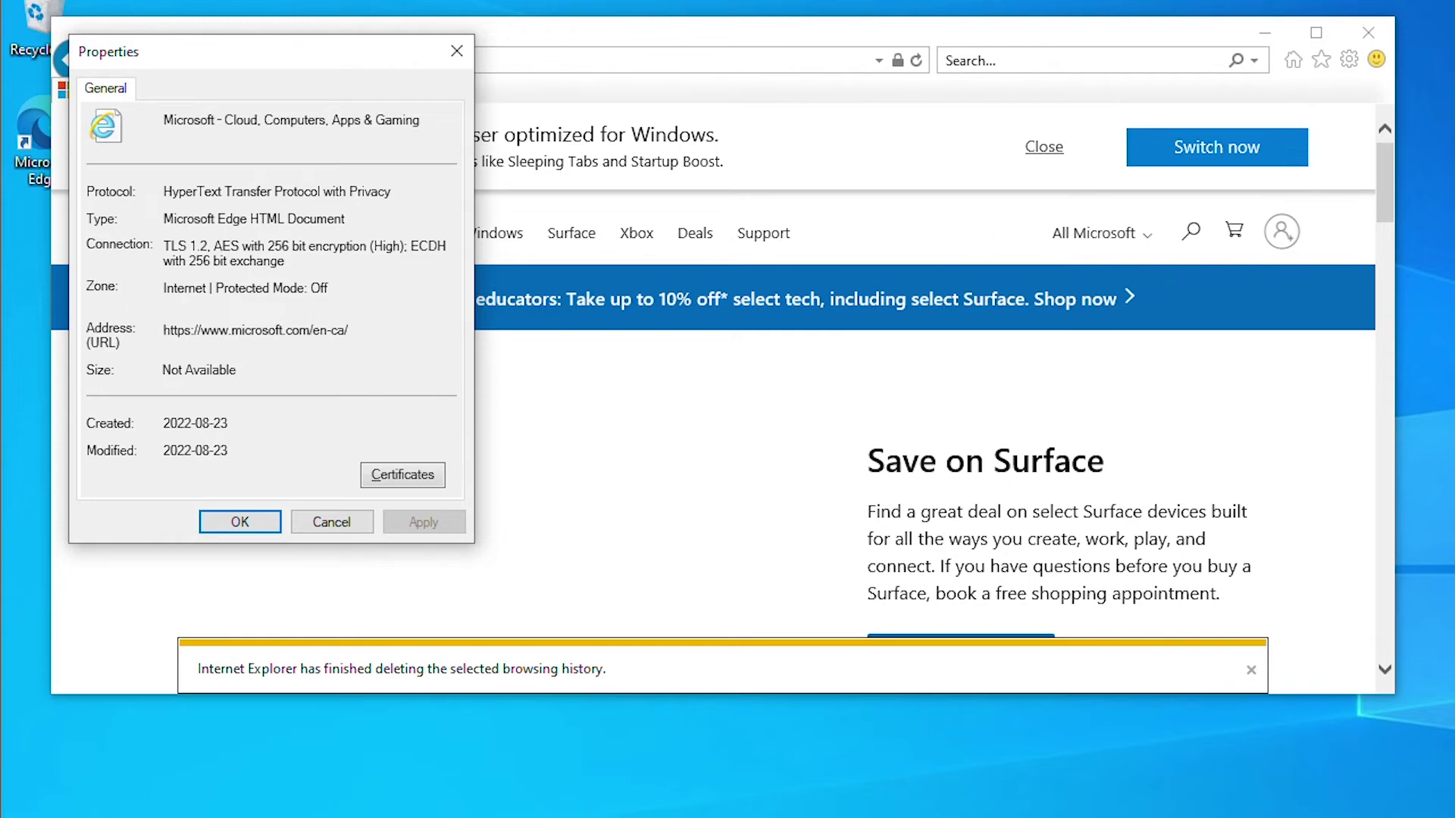
drag(259, 288, 305, 288)
click(304, 288)
click(244, 522)
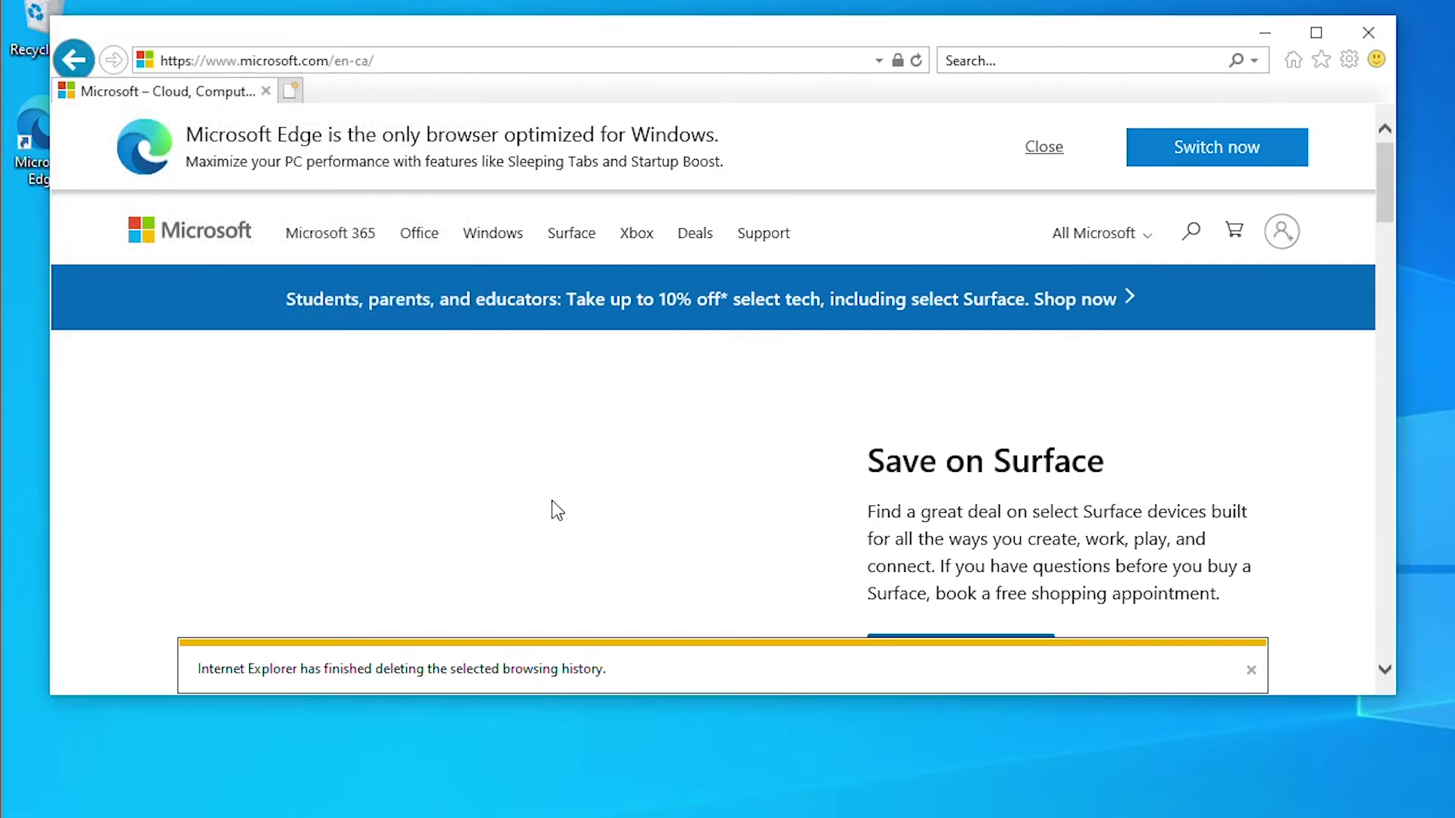
click(1348, 60)
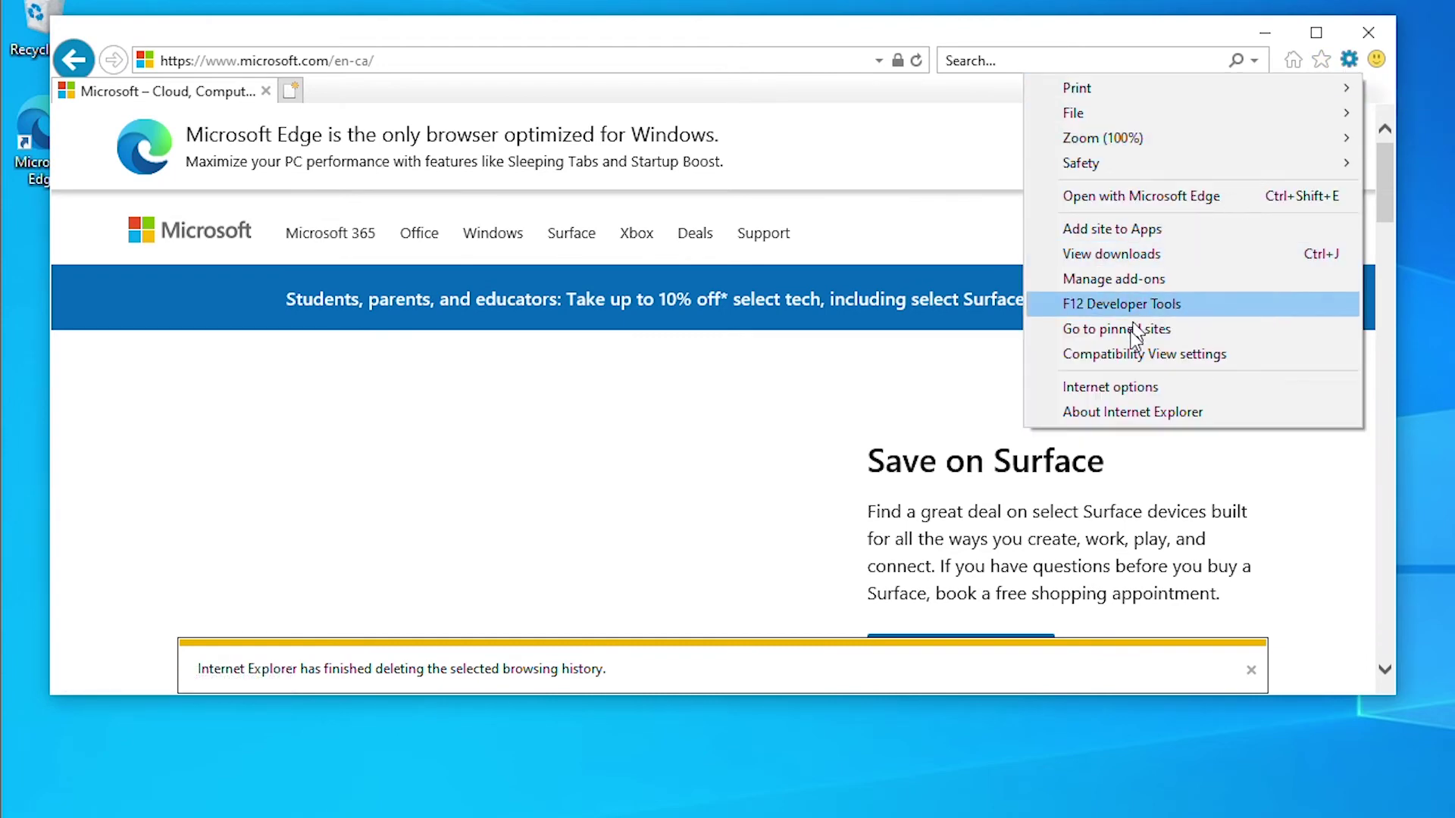
click(1148, 387)
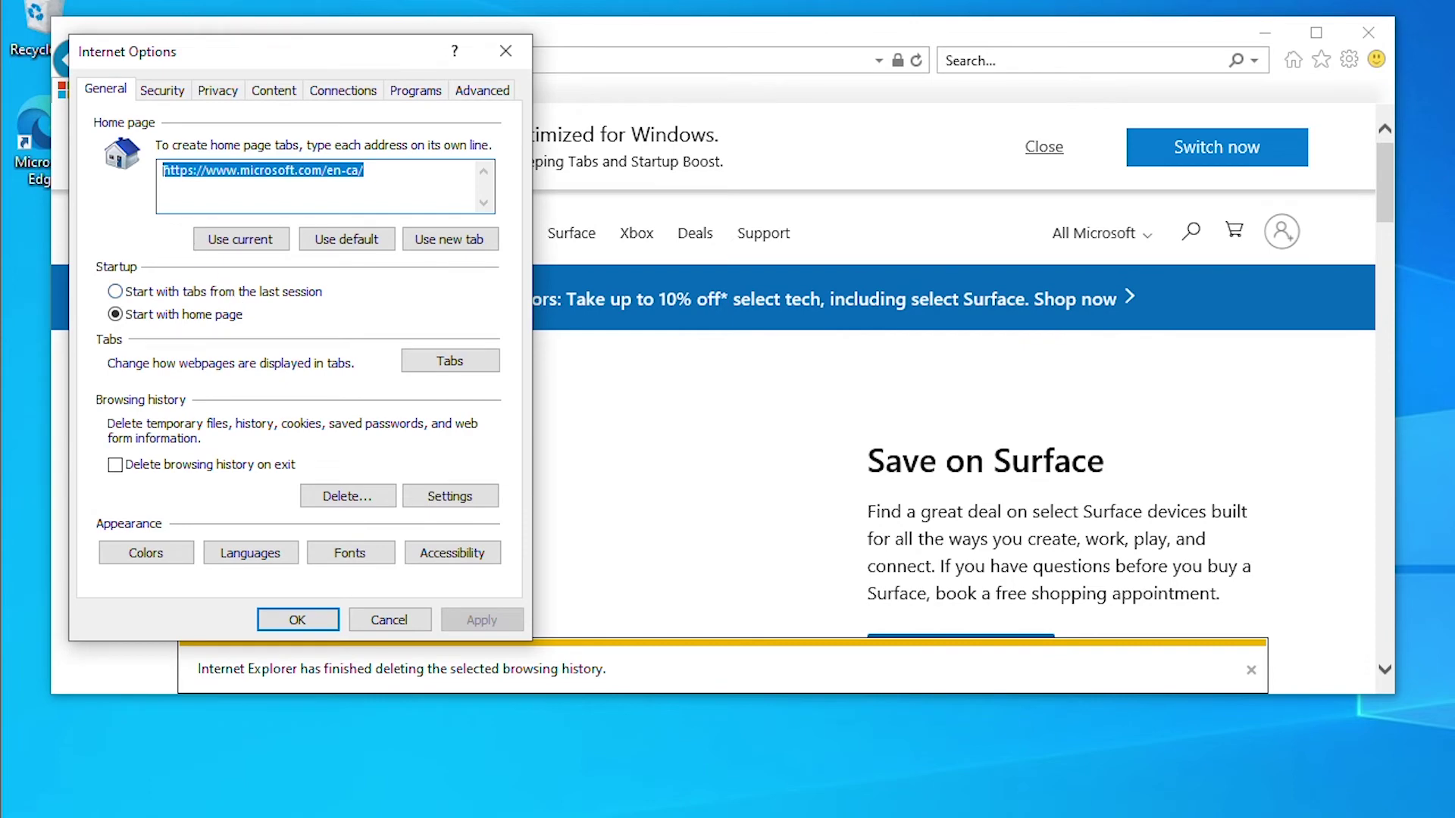
click(231, 94)
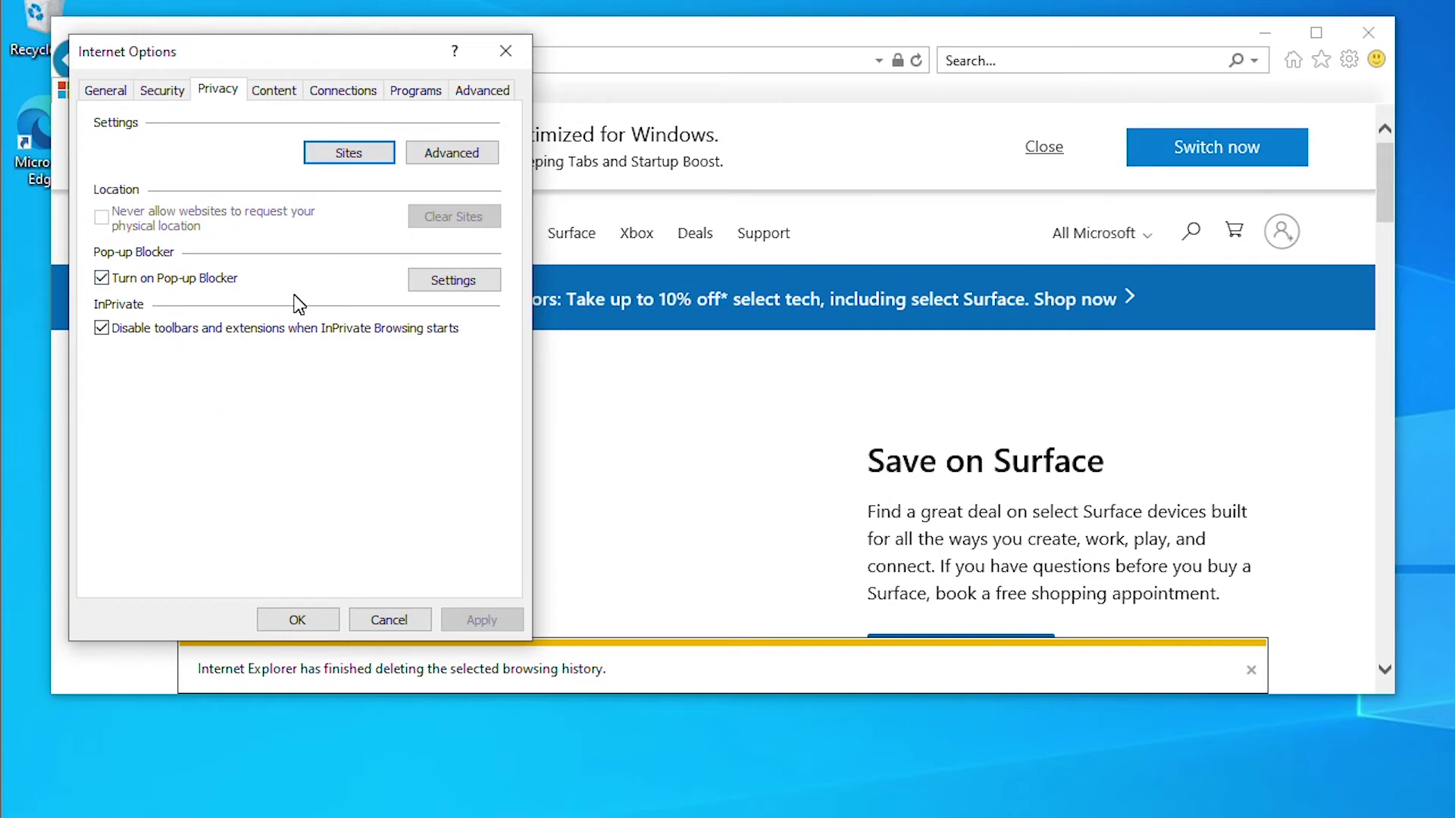
click(459, 288)
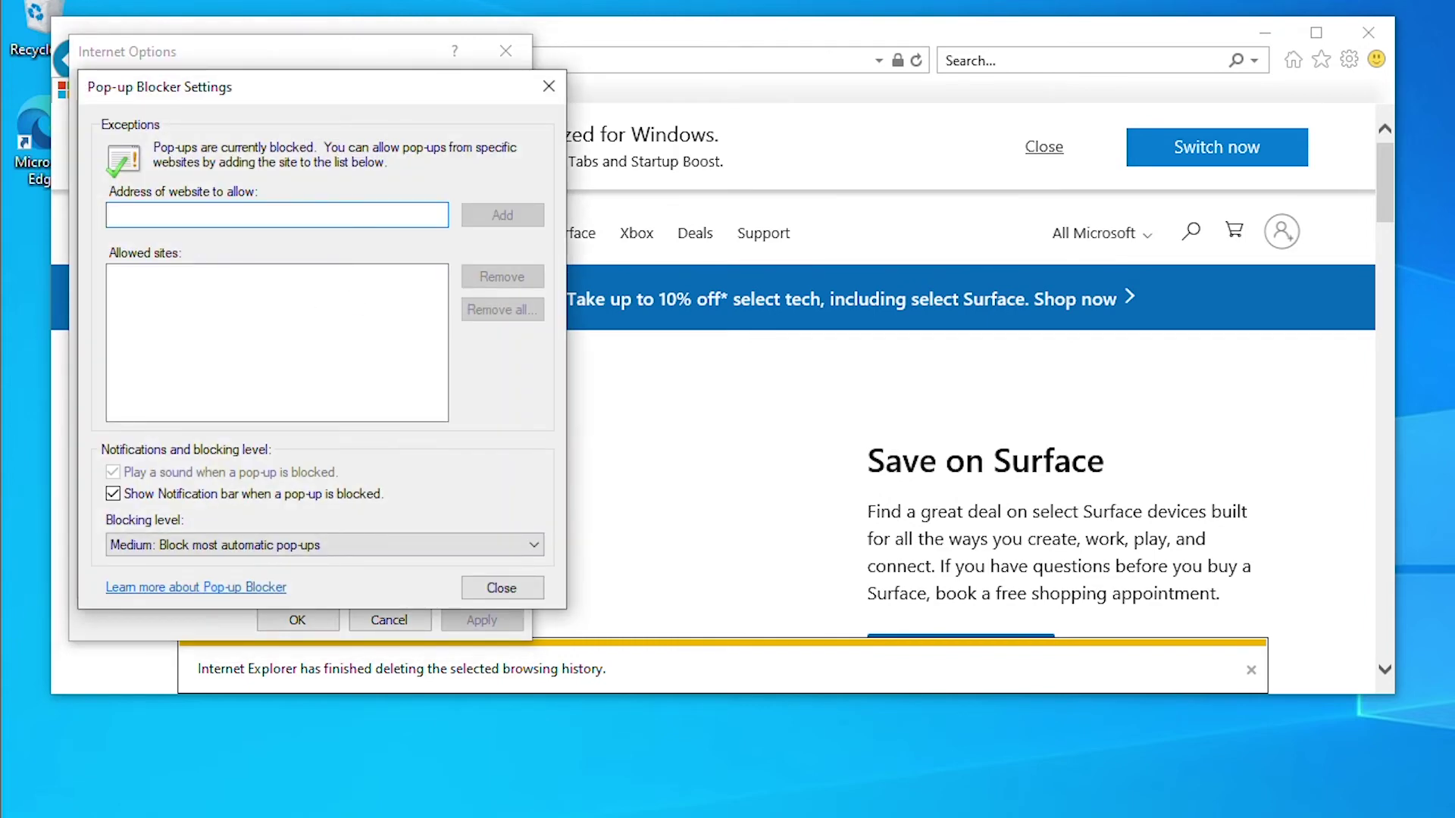
text(www)
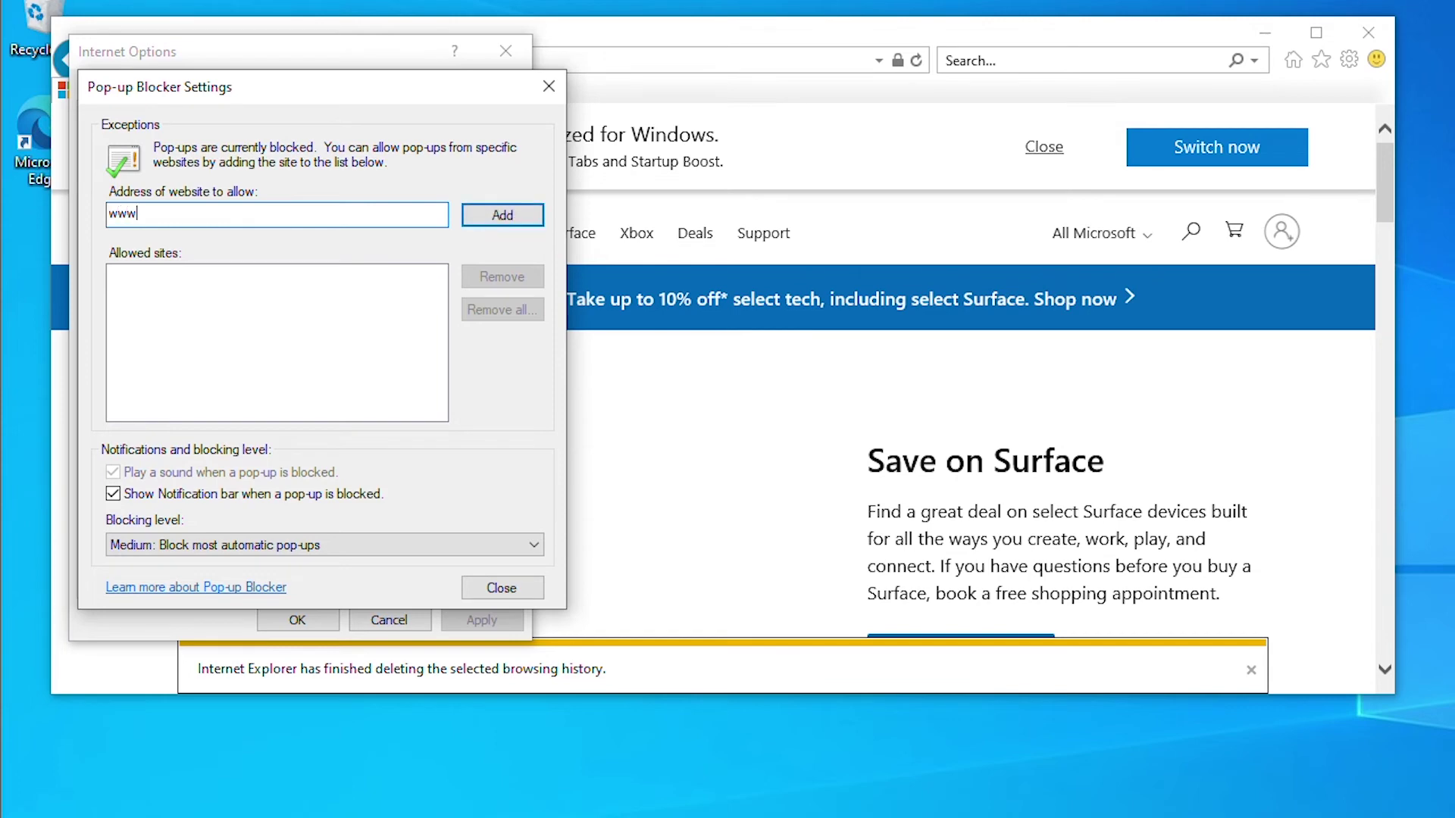
text(.microsoft.com)
click(511, 216)
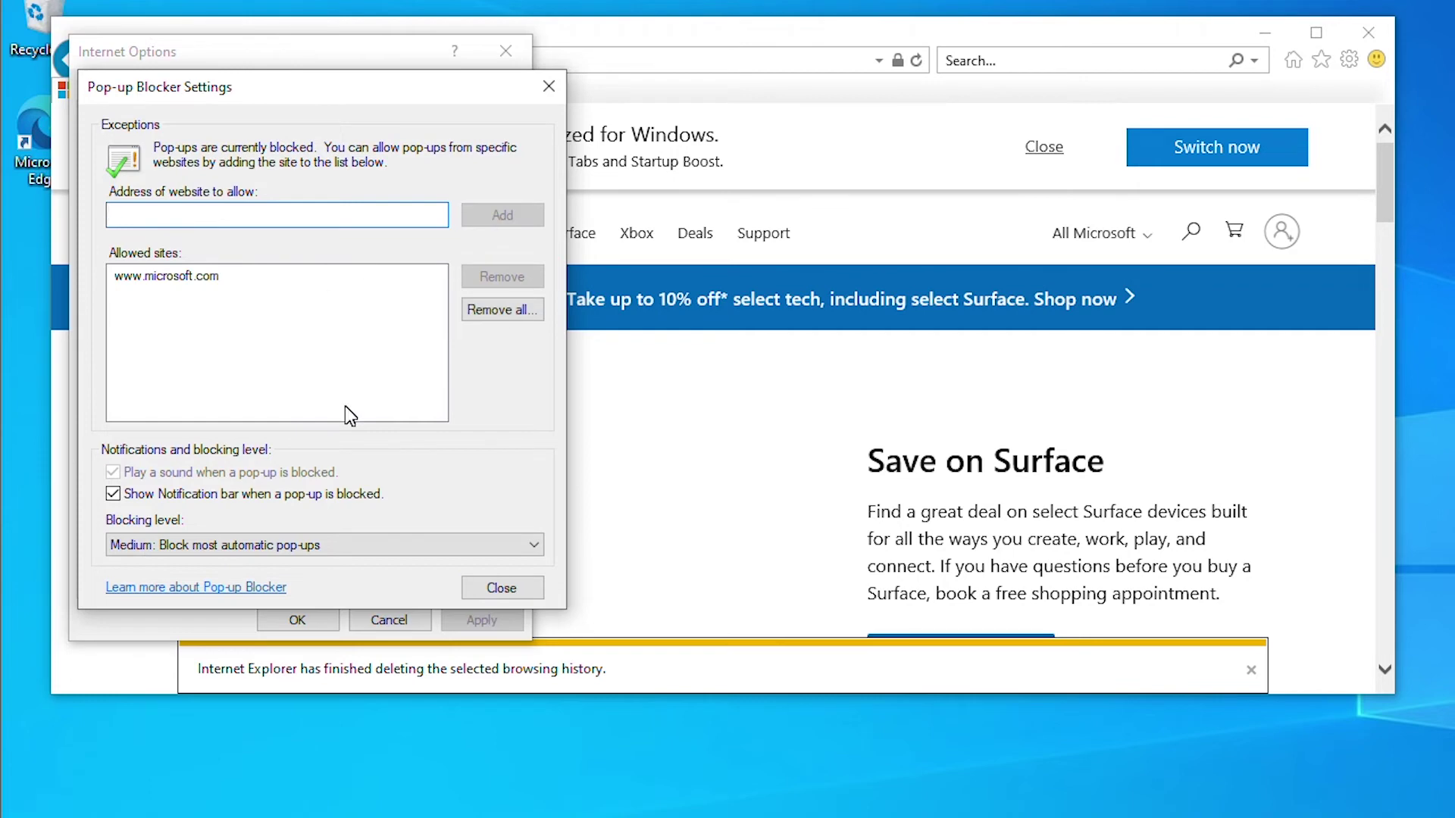
click(163, 275)
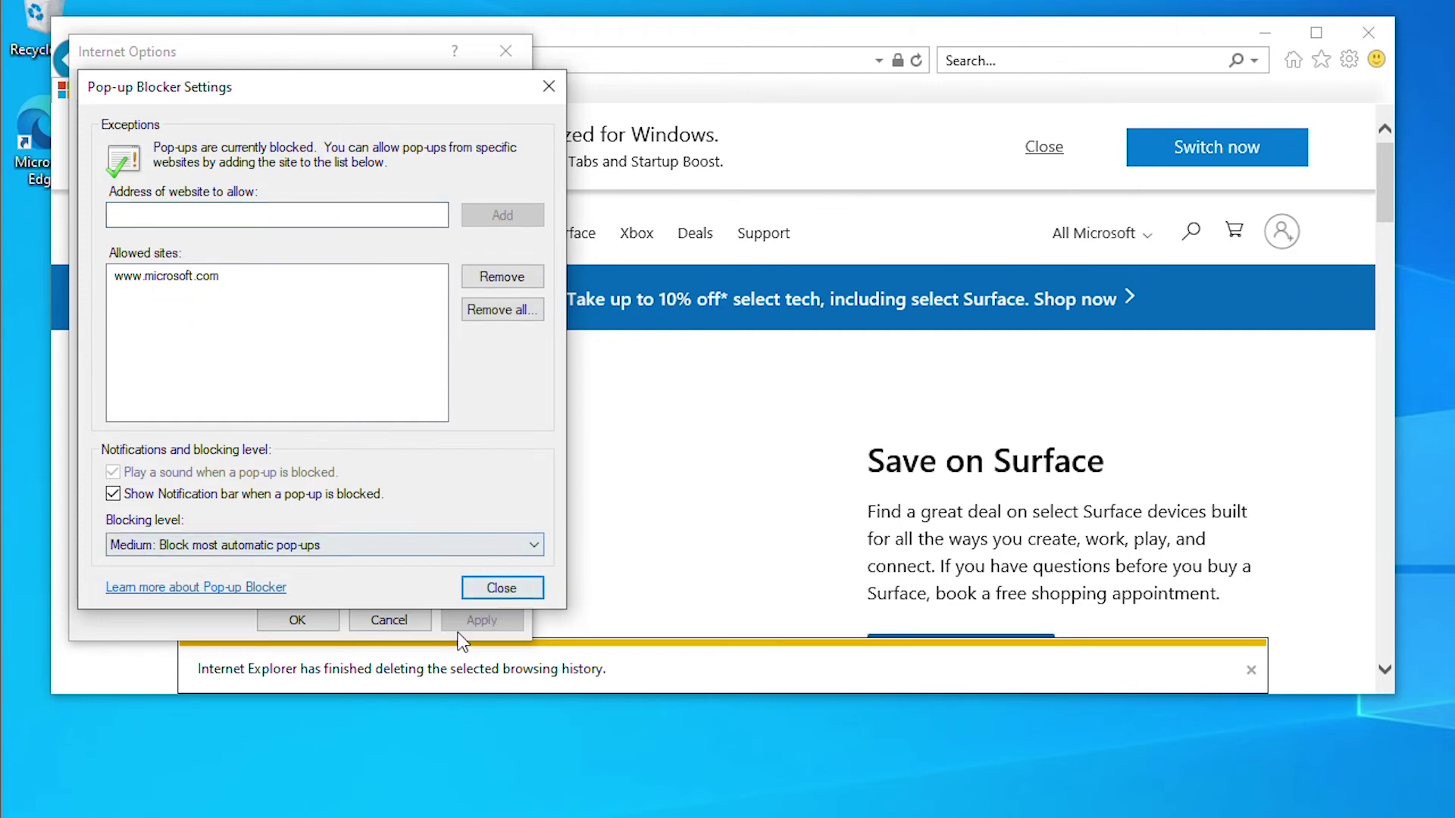
click(502, 588)
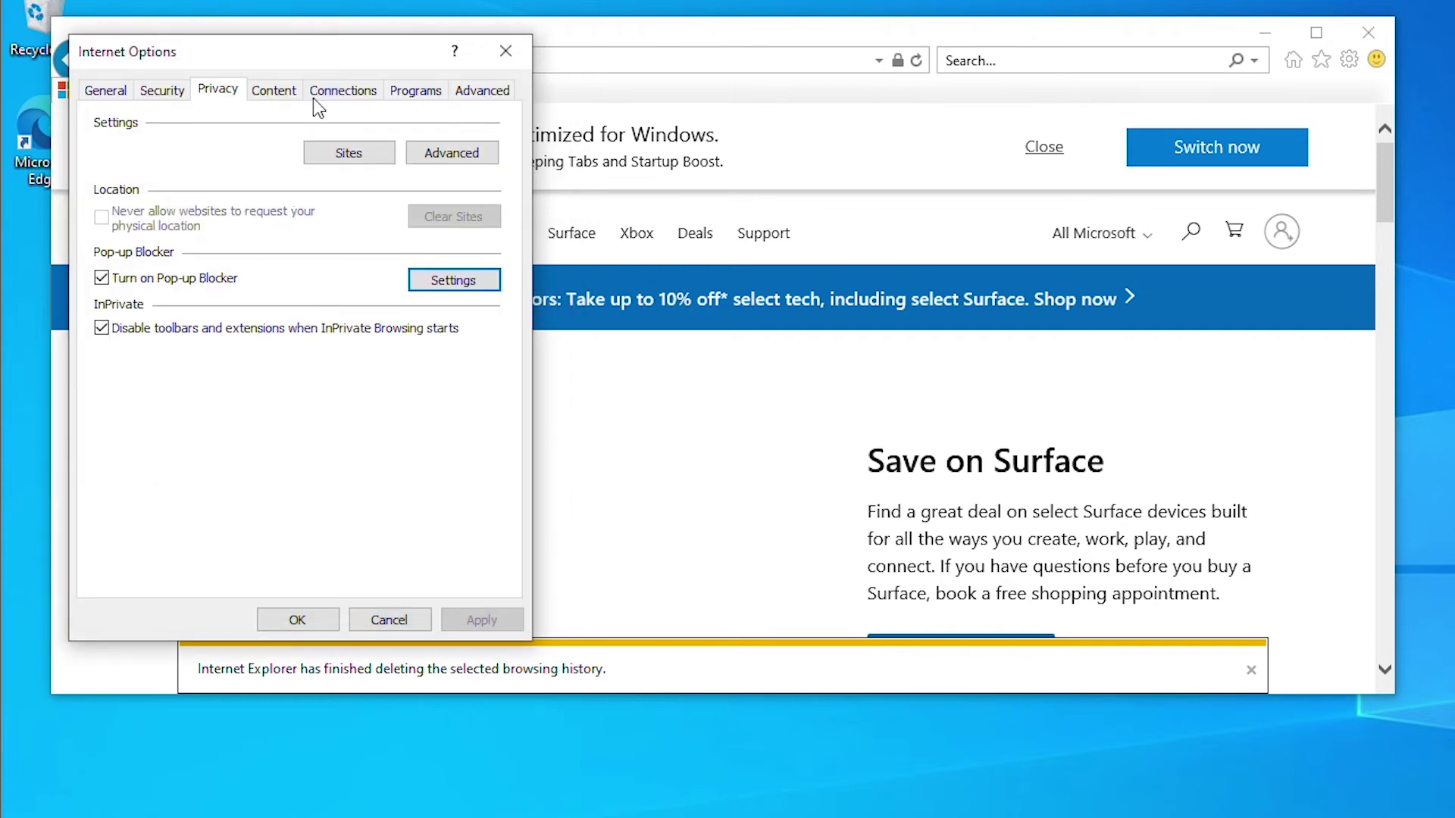
Configure the LAN to use a proxy server at 172.16.255.20, port 80, bypassing it for local addresses
click(342, 92)
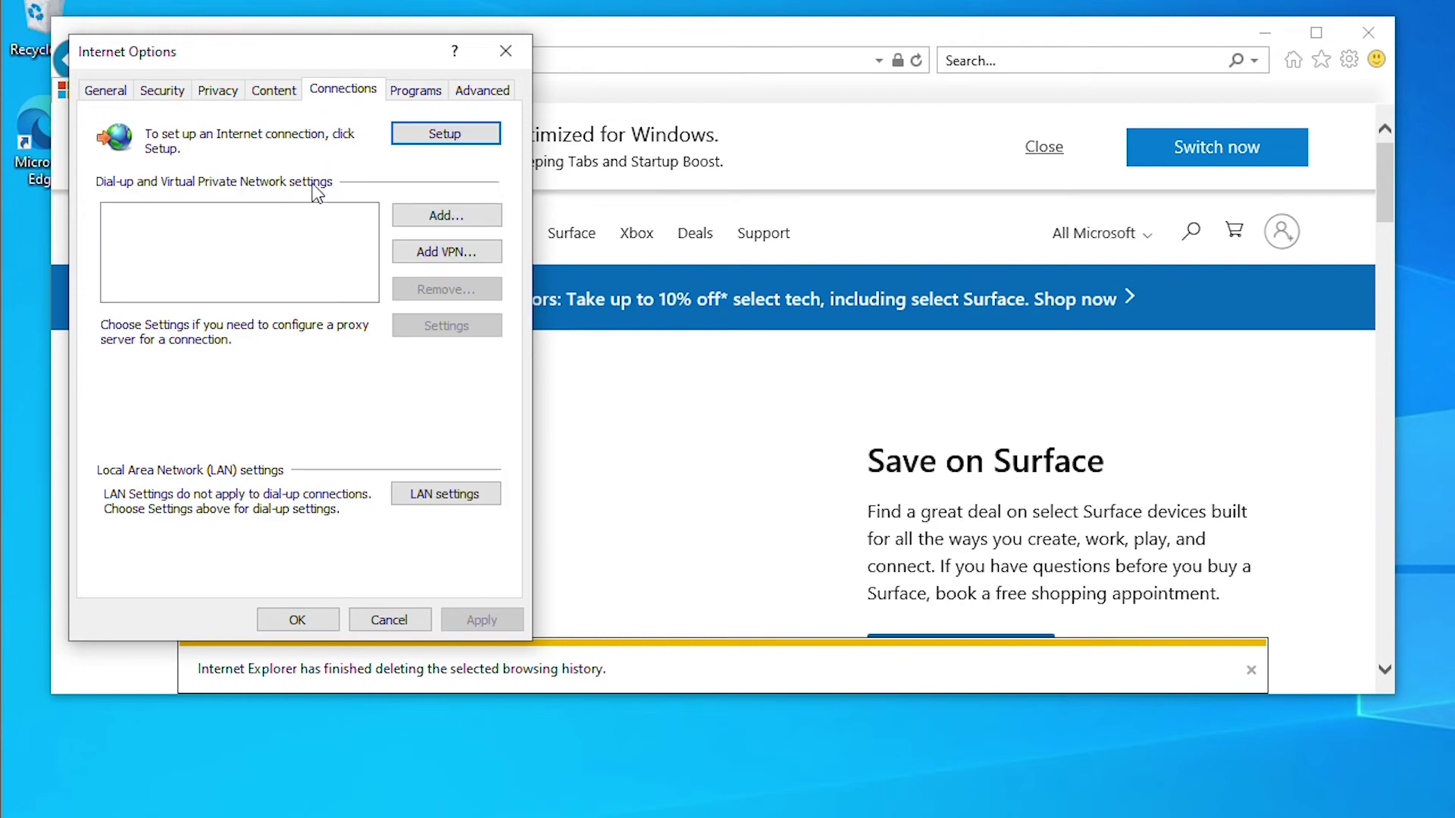
click(466, 495)
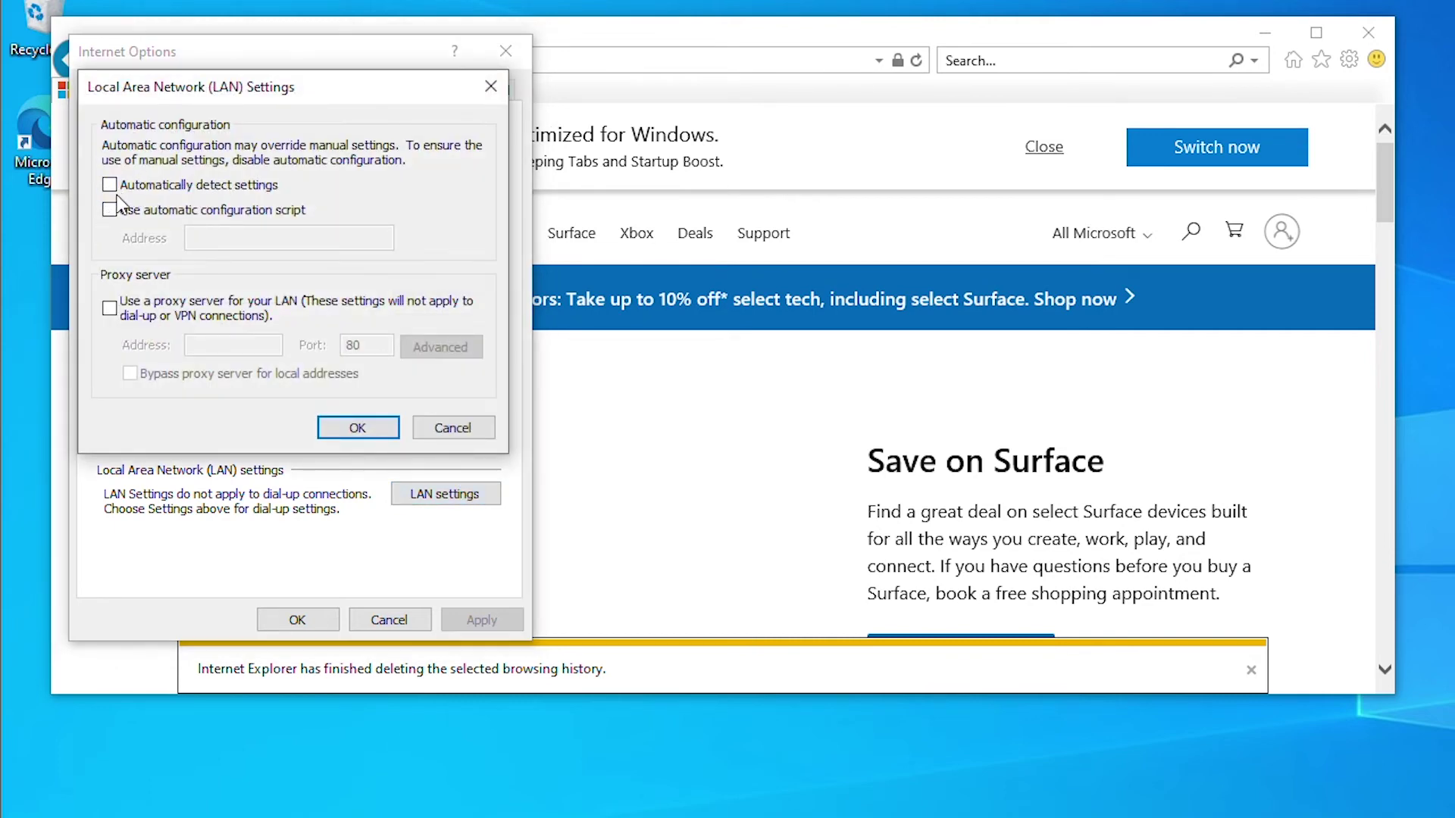
click(111, 309)
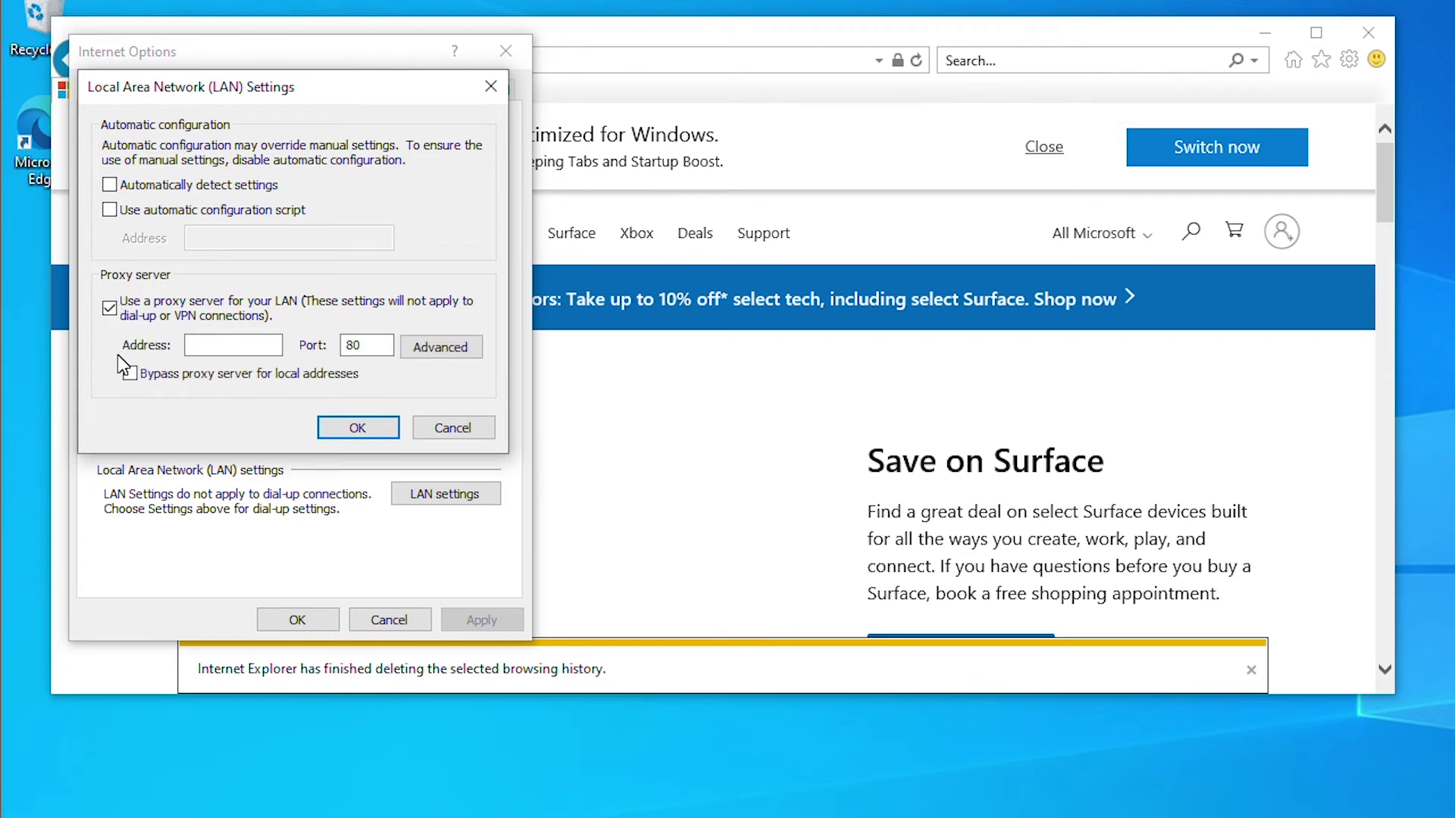
click(217, 346)
text(172.16.255.20)
click(349, 346)
text(80)
click(130, 374)
click(367, 429)
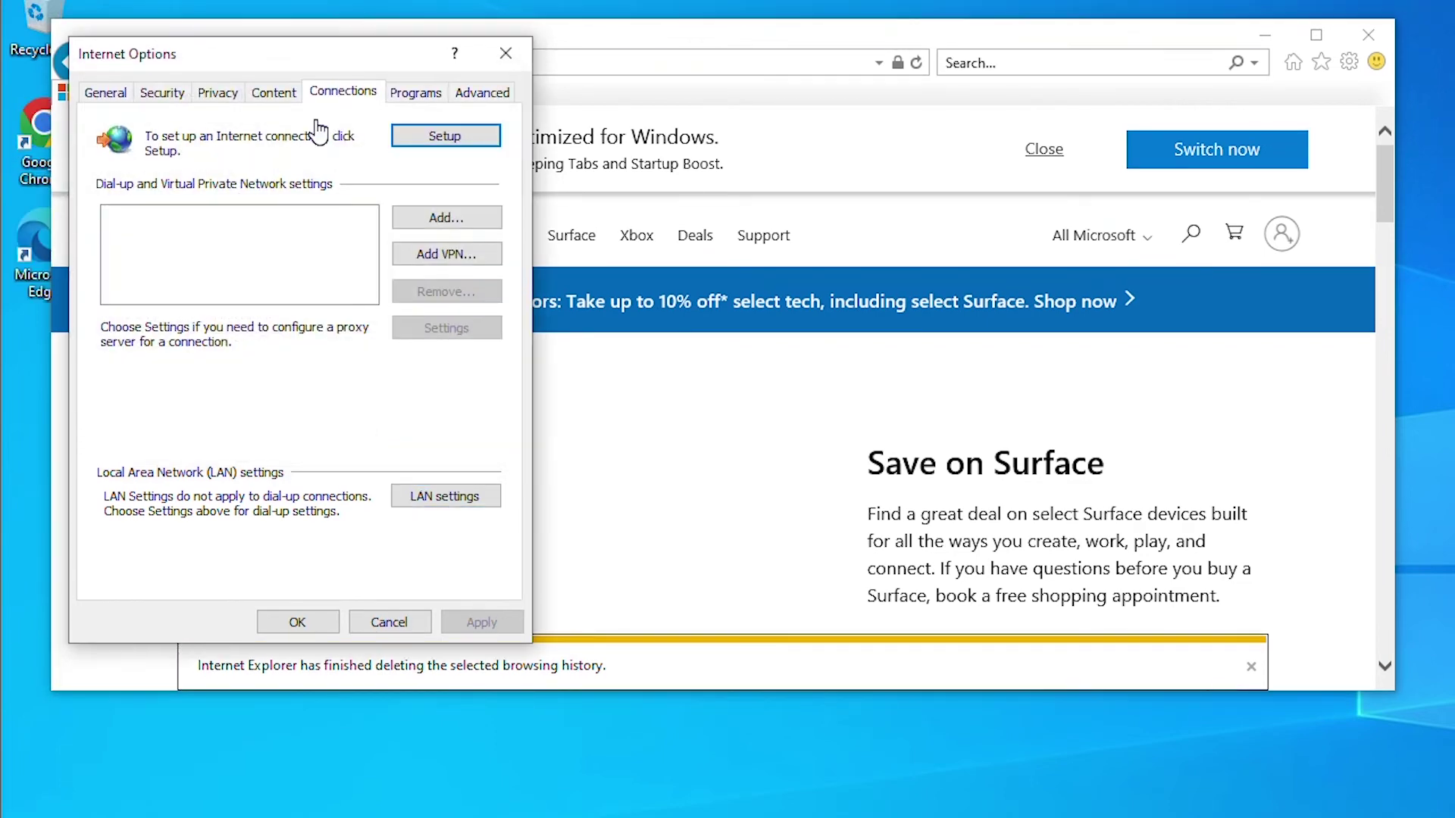
Review the browser's add-ons for toolbars, search providers, accelerators and tracking protection, and close the Internet options with the settings saved
click(418, 94)
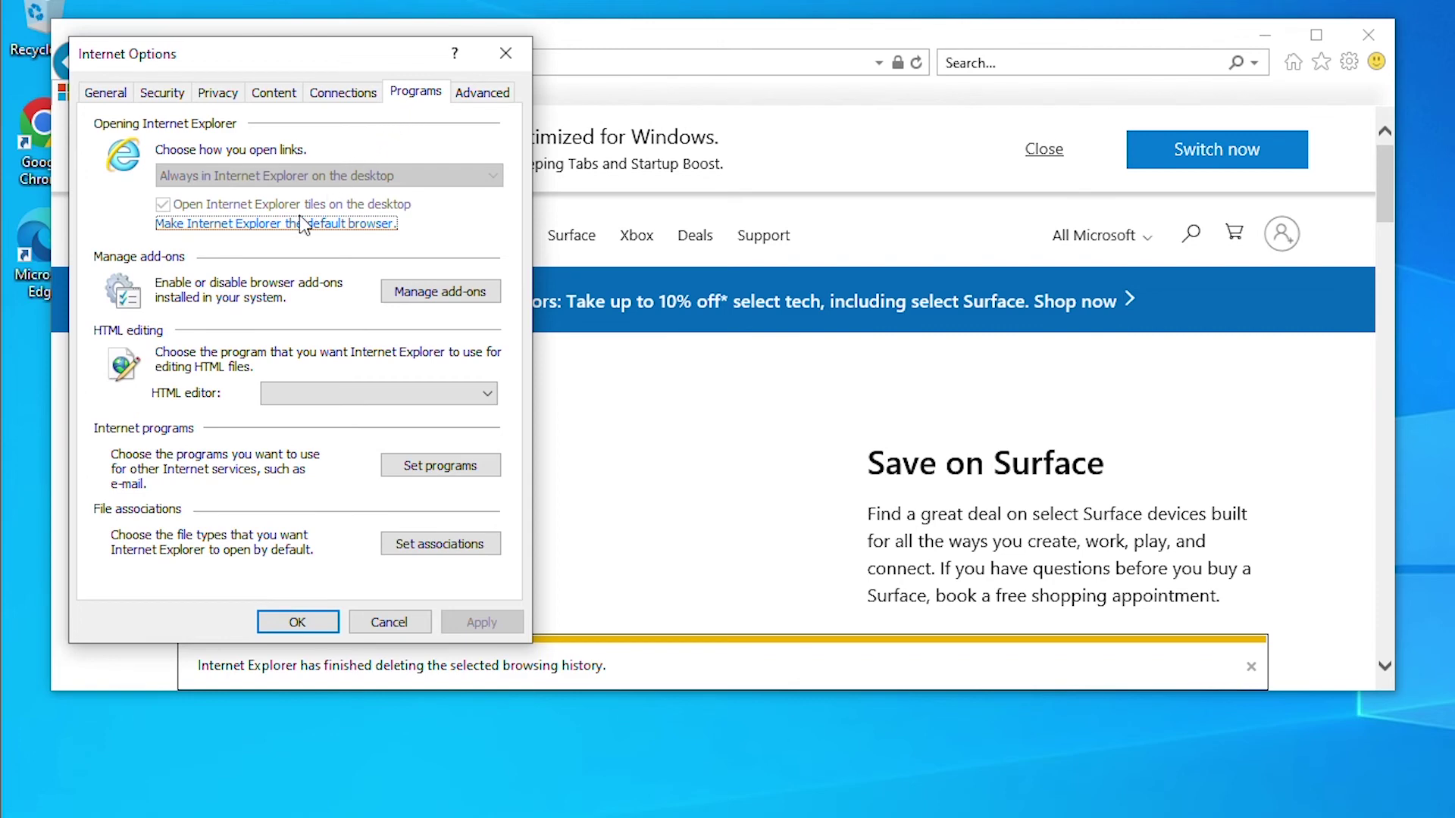
click(440, 295)
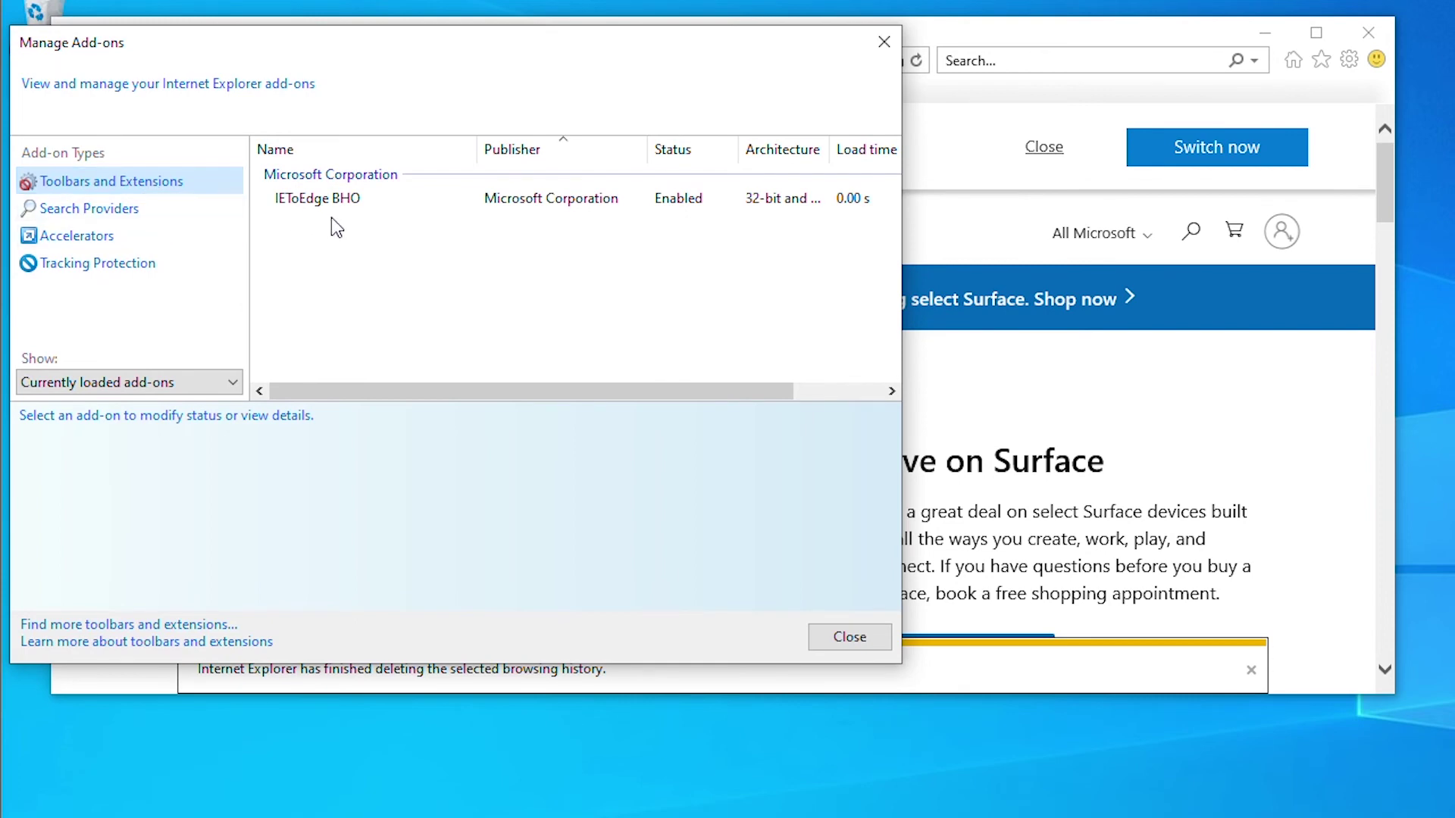
click(170, 207)
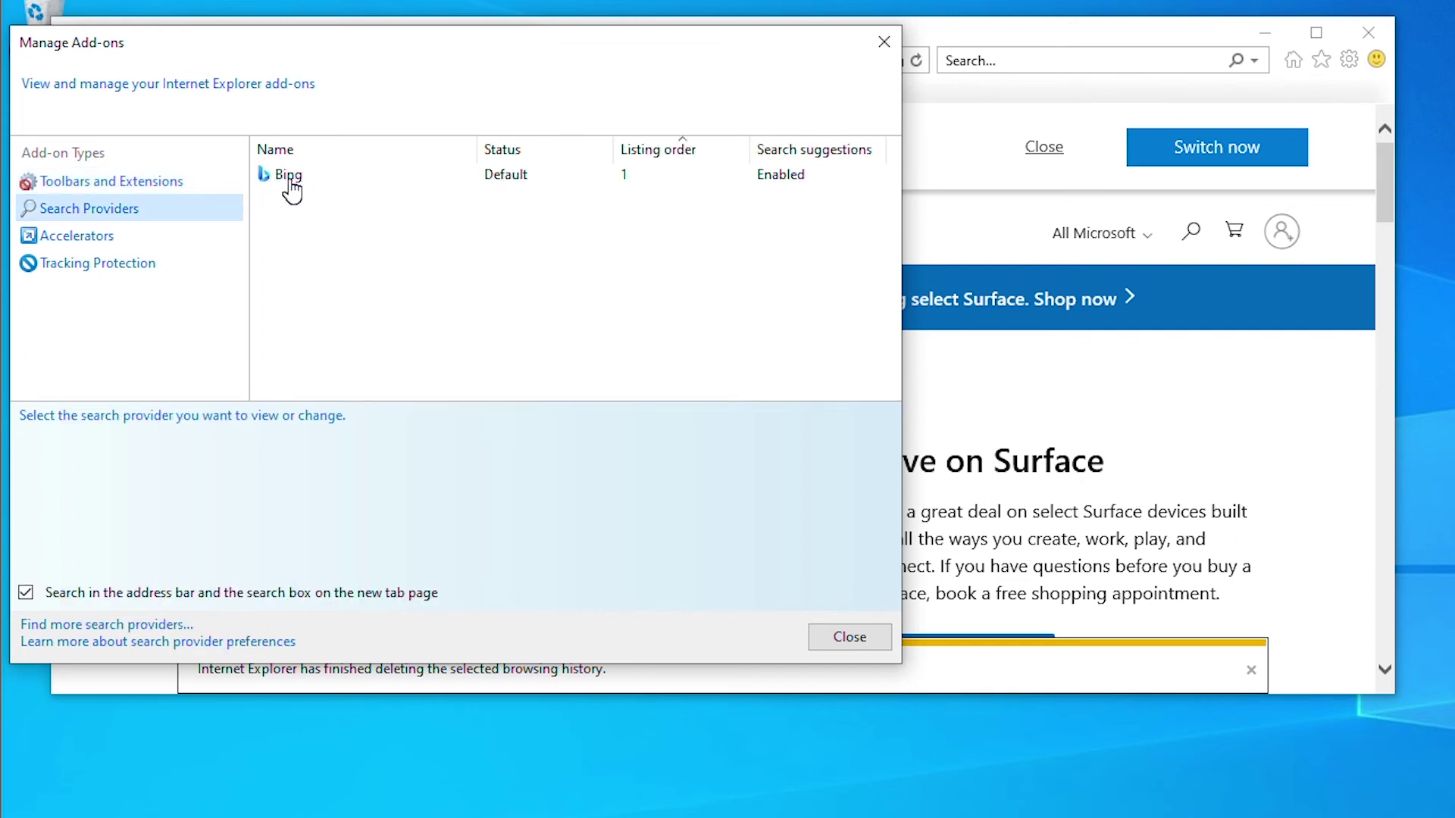
click(159, 241)
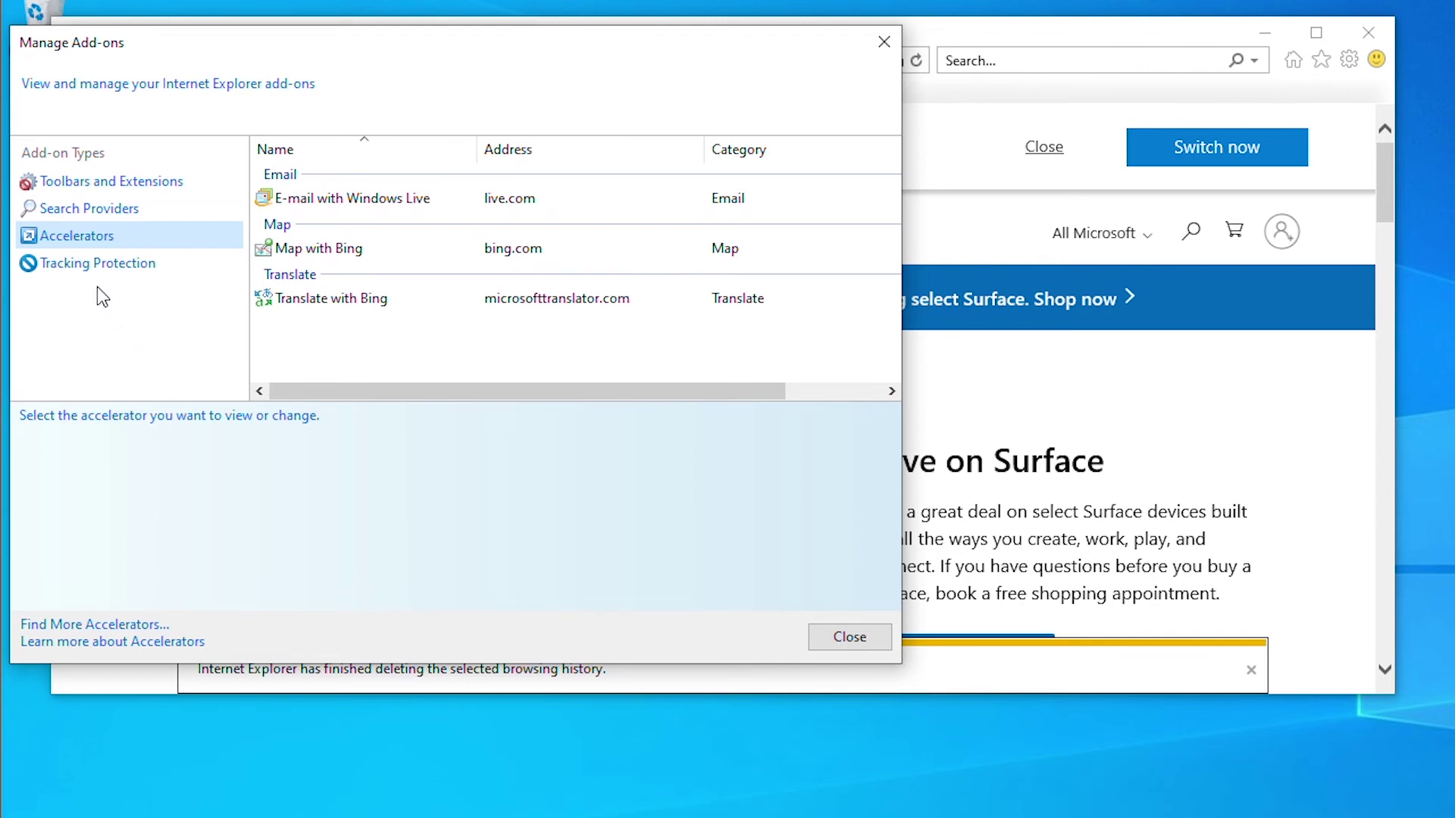
click(110, 265)
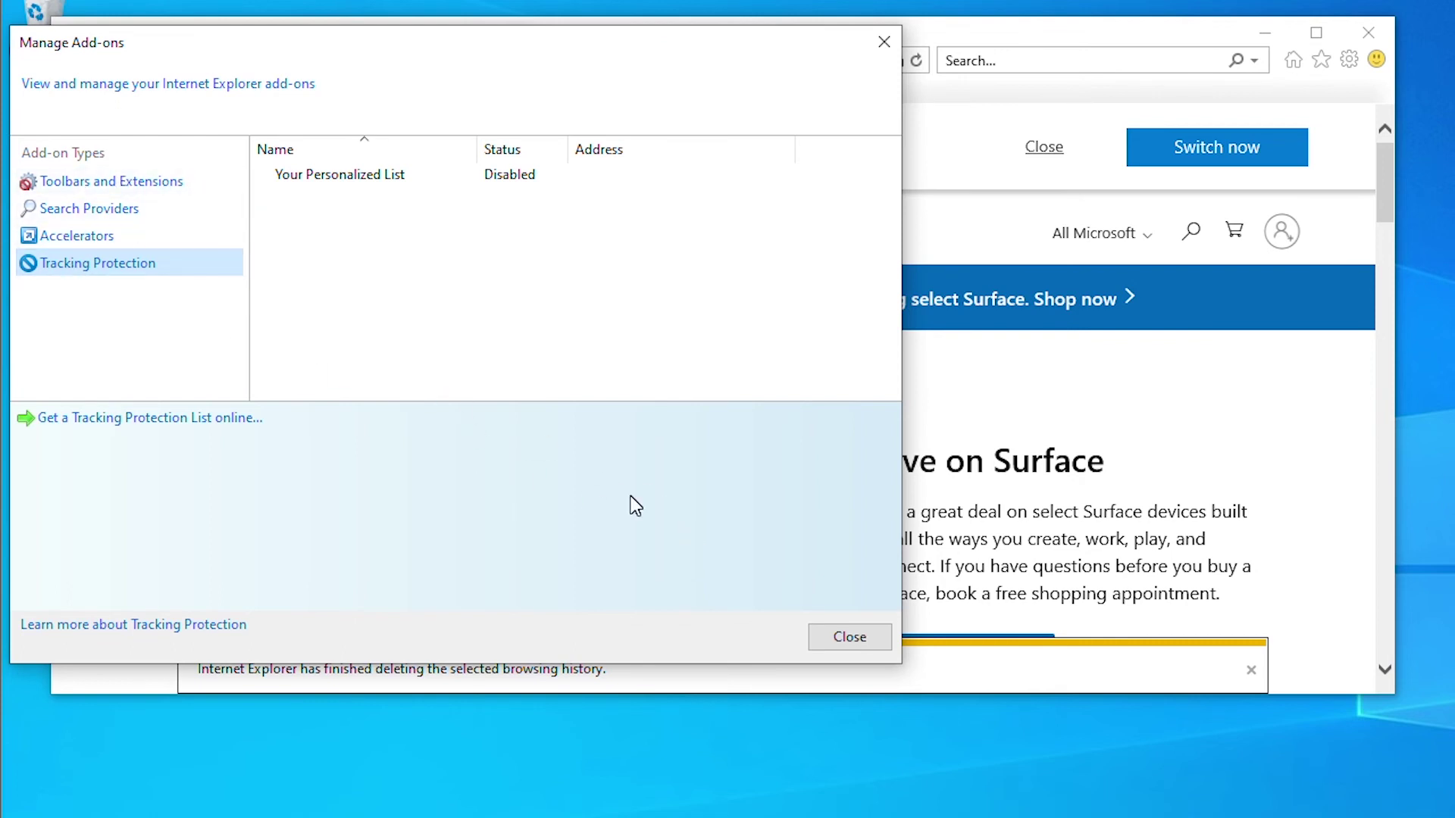
click(861, 641)
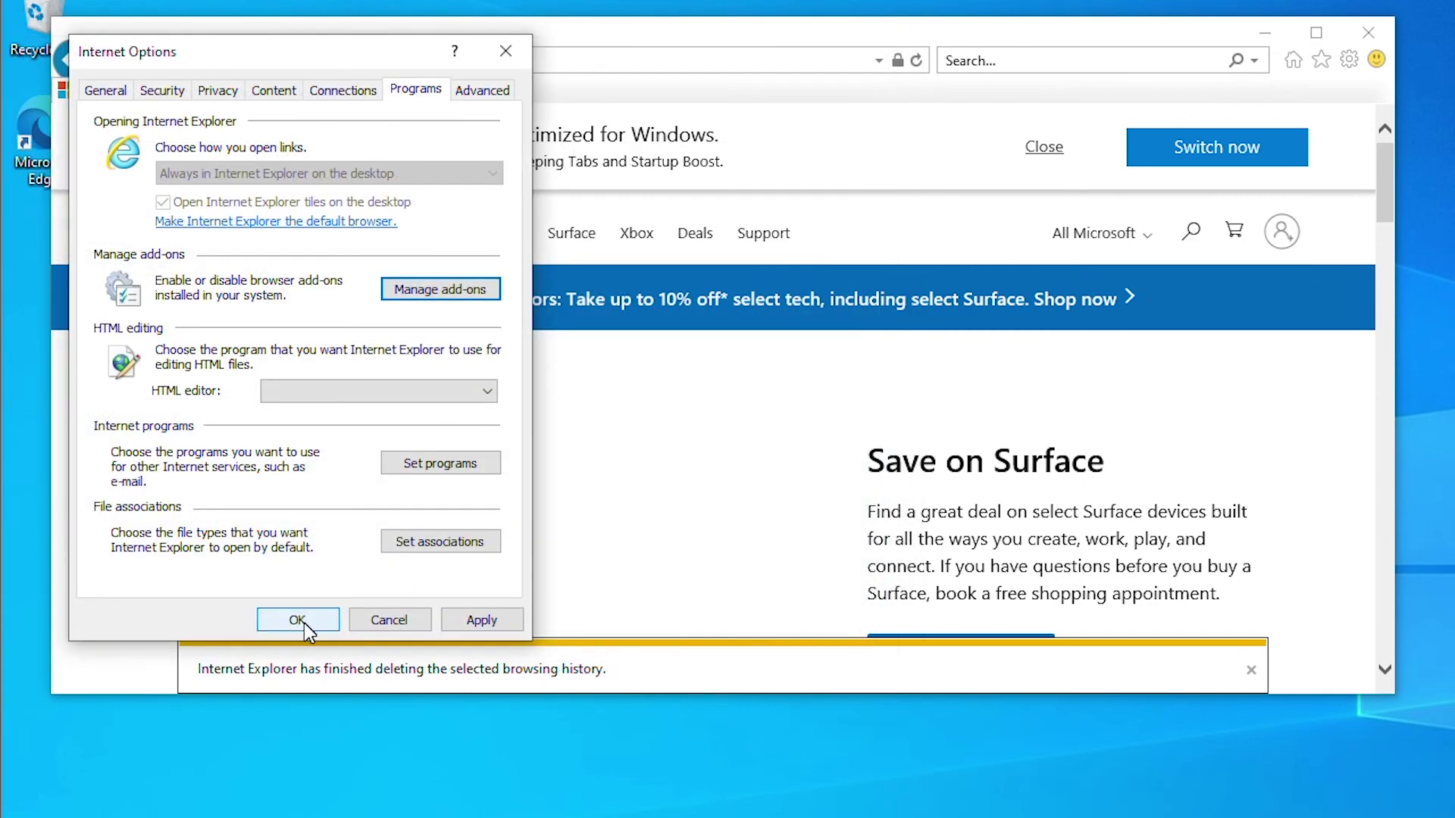
click(303, 625)
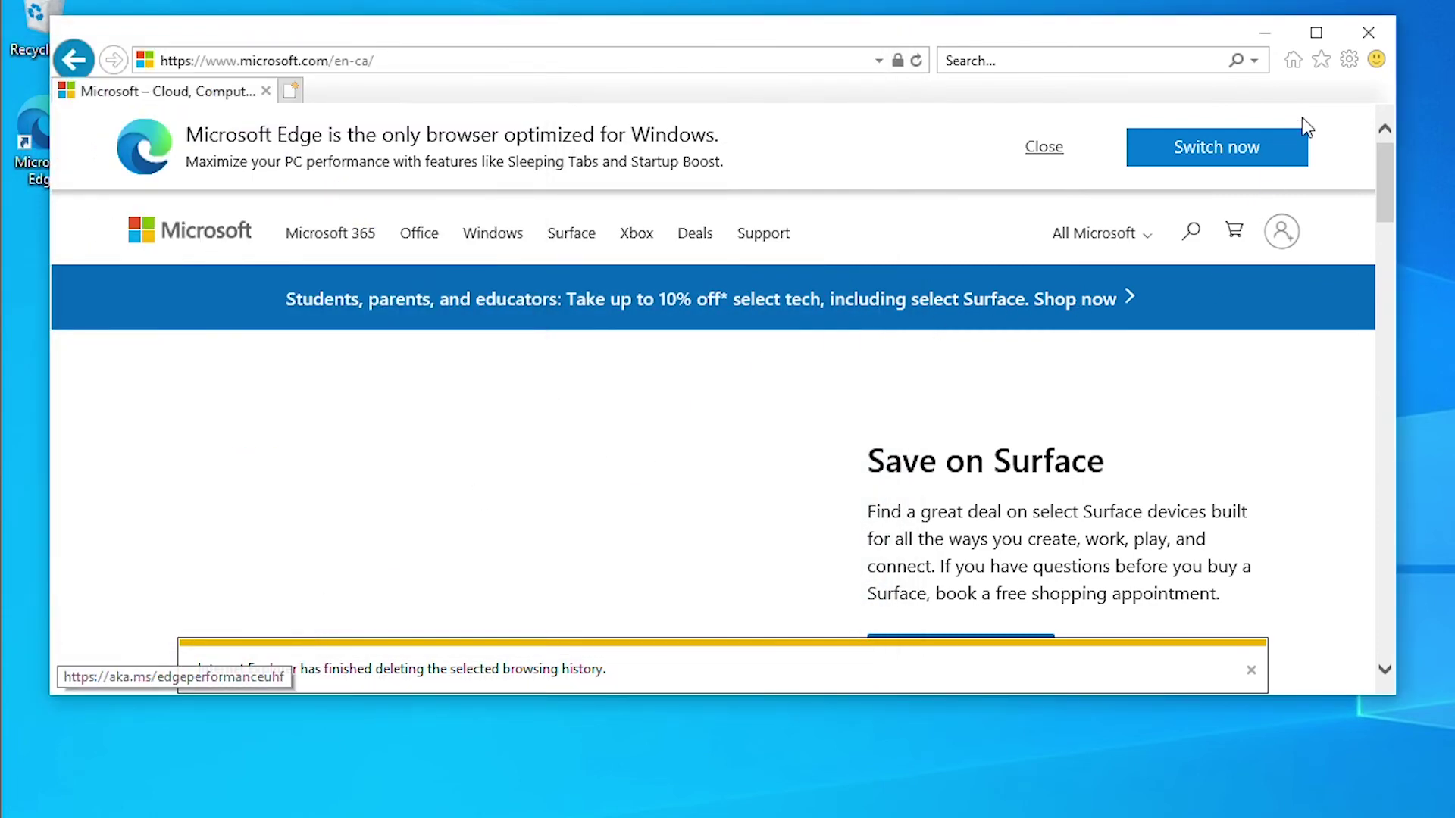
click(1349, 61)
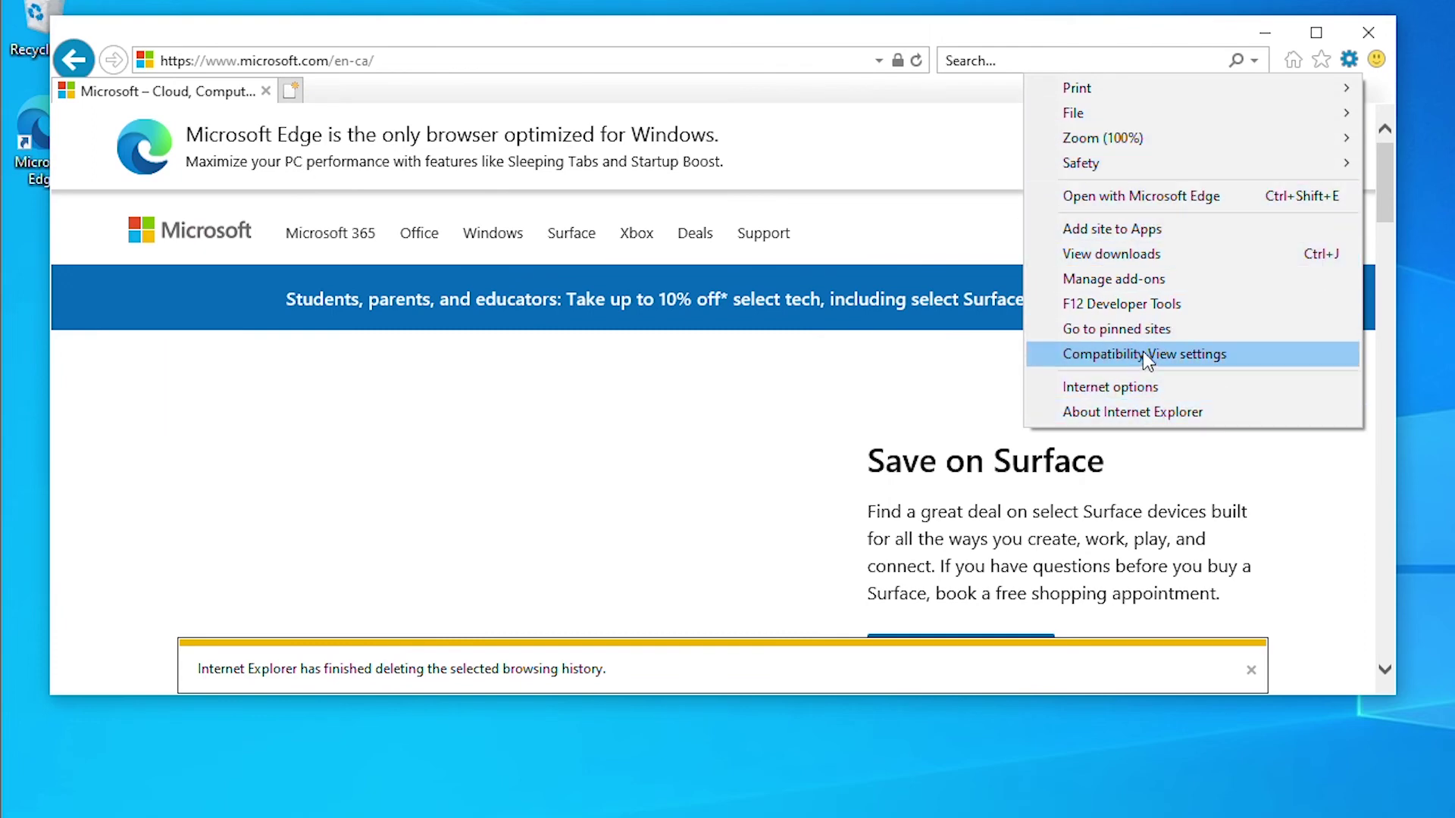
click(1220, 356)
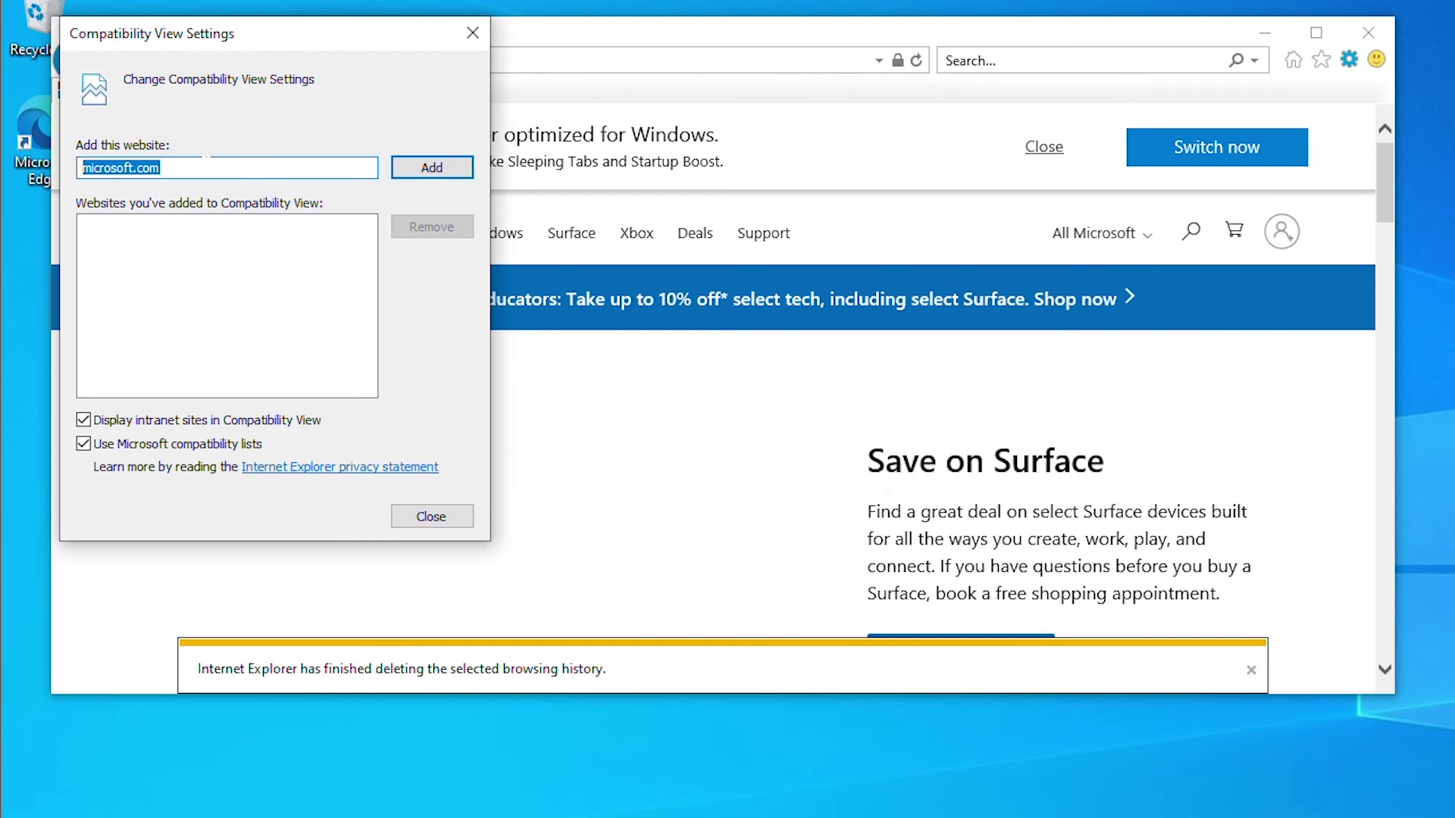
text(www.)
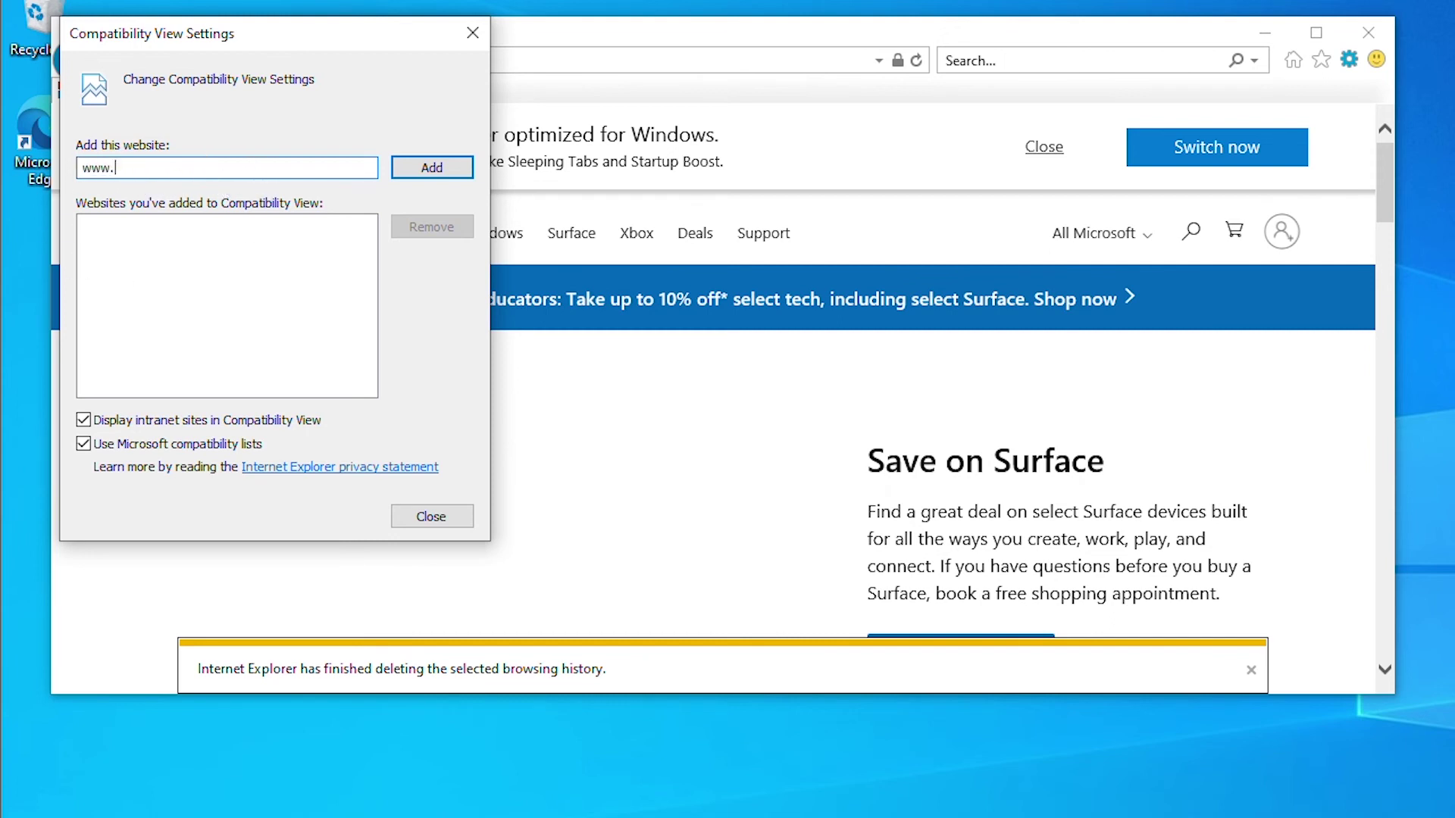
text(adatum.com)
click(430, 170)
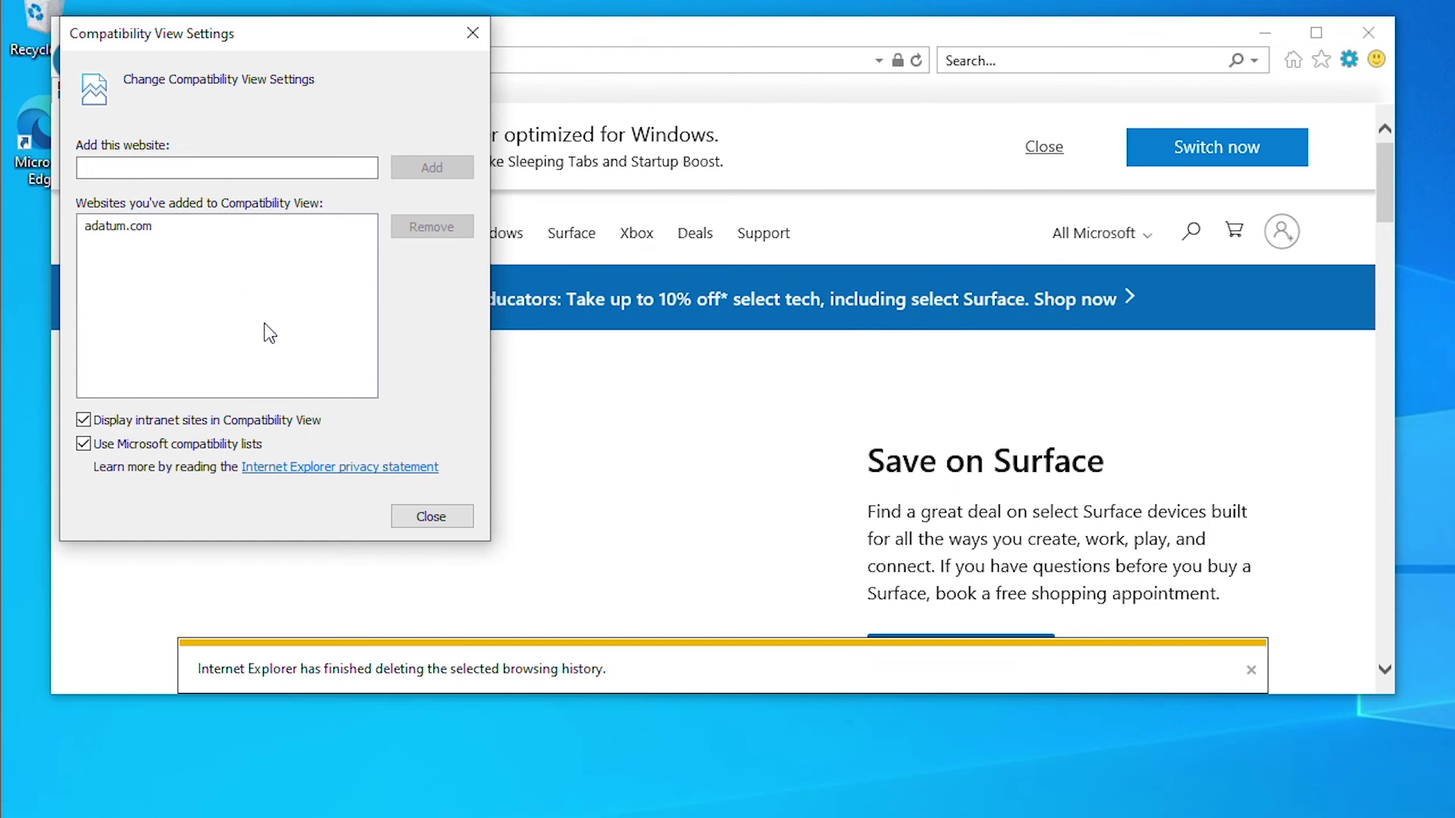
click(443, 517)
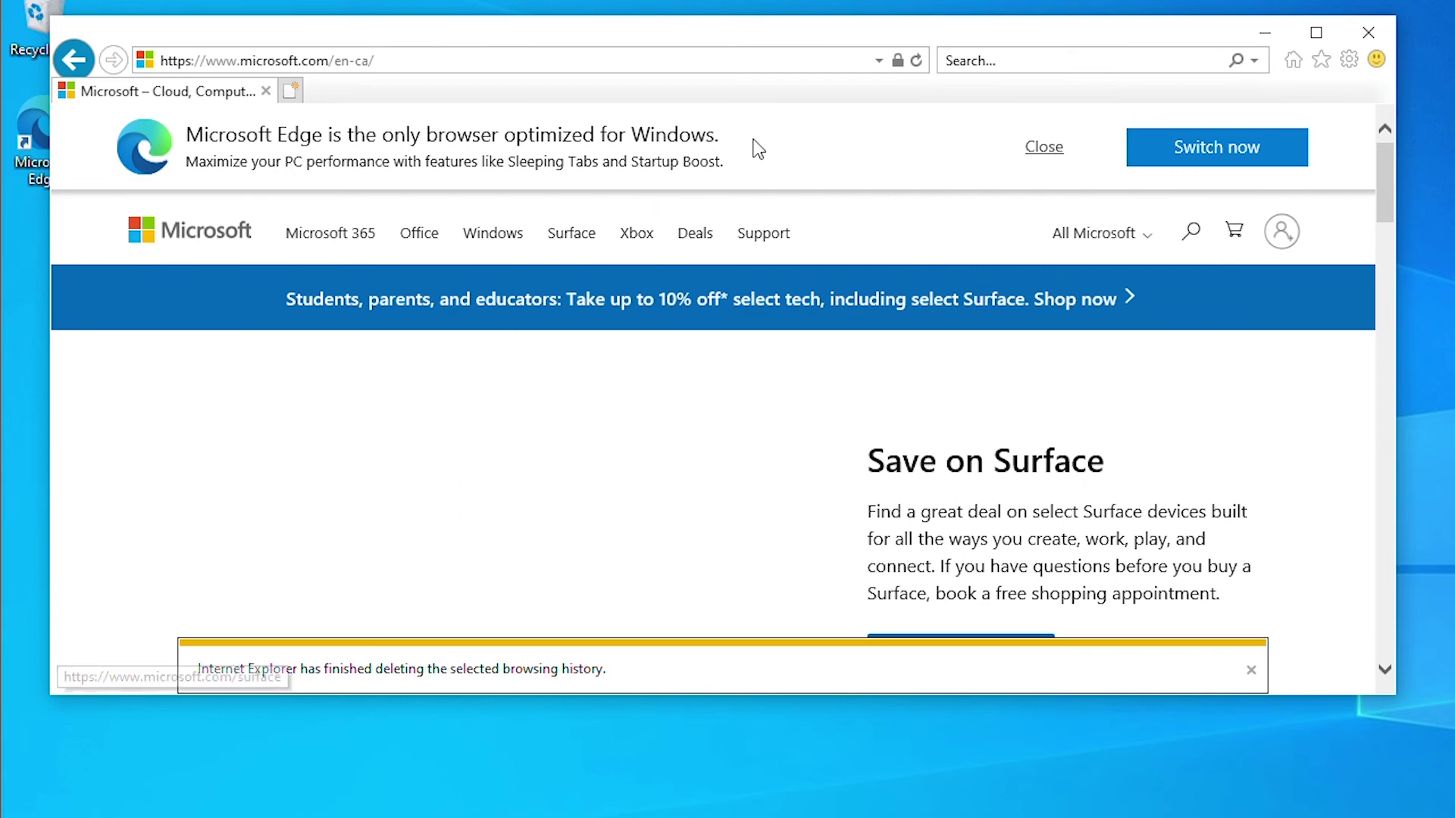
Reopen the Internet options and turn off friendly HTTP error messages in the advanced browsing settings
click(1348, 62)
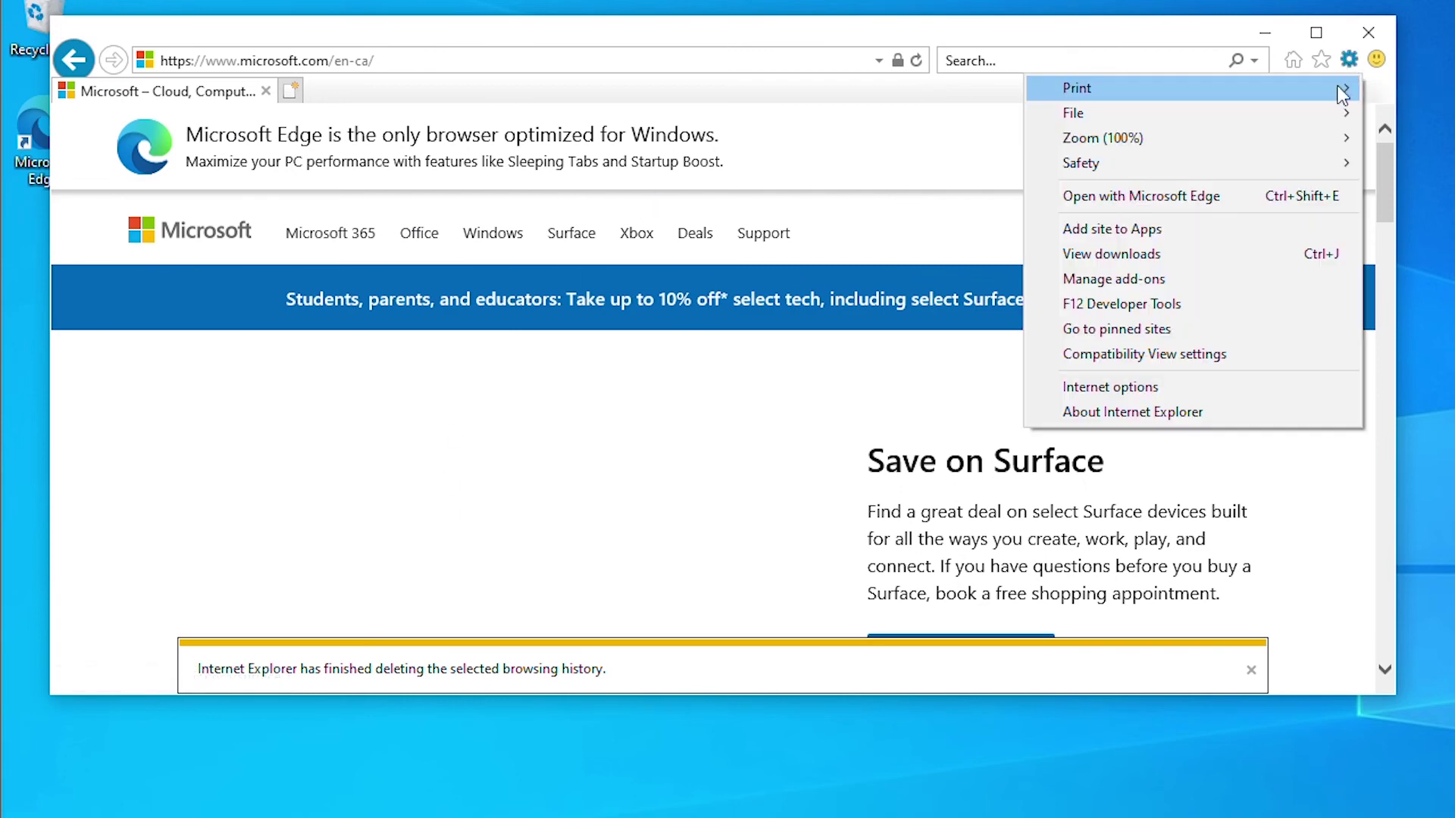
click(1131, 388)
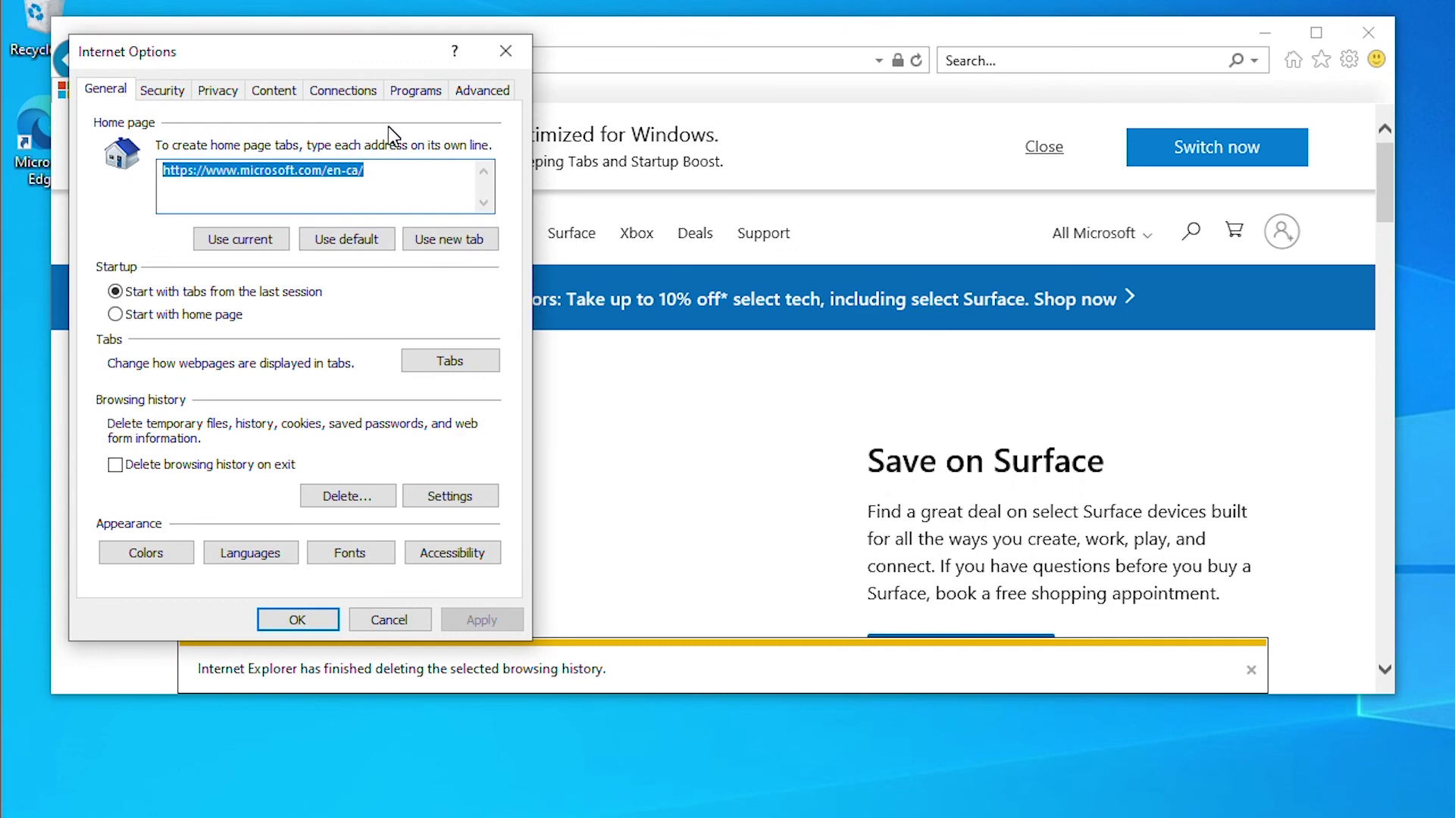
click(477, 91)
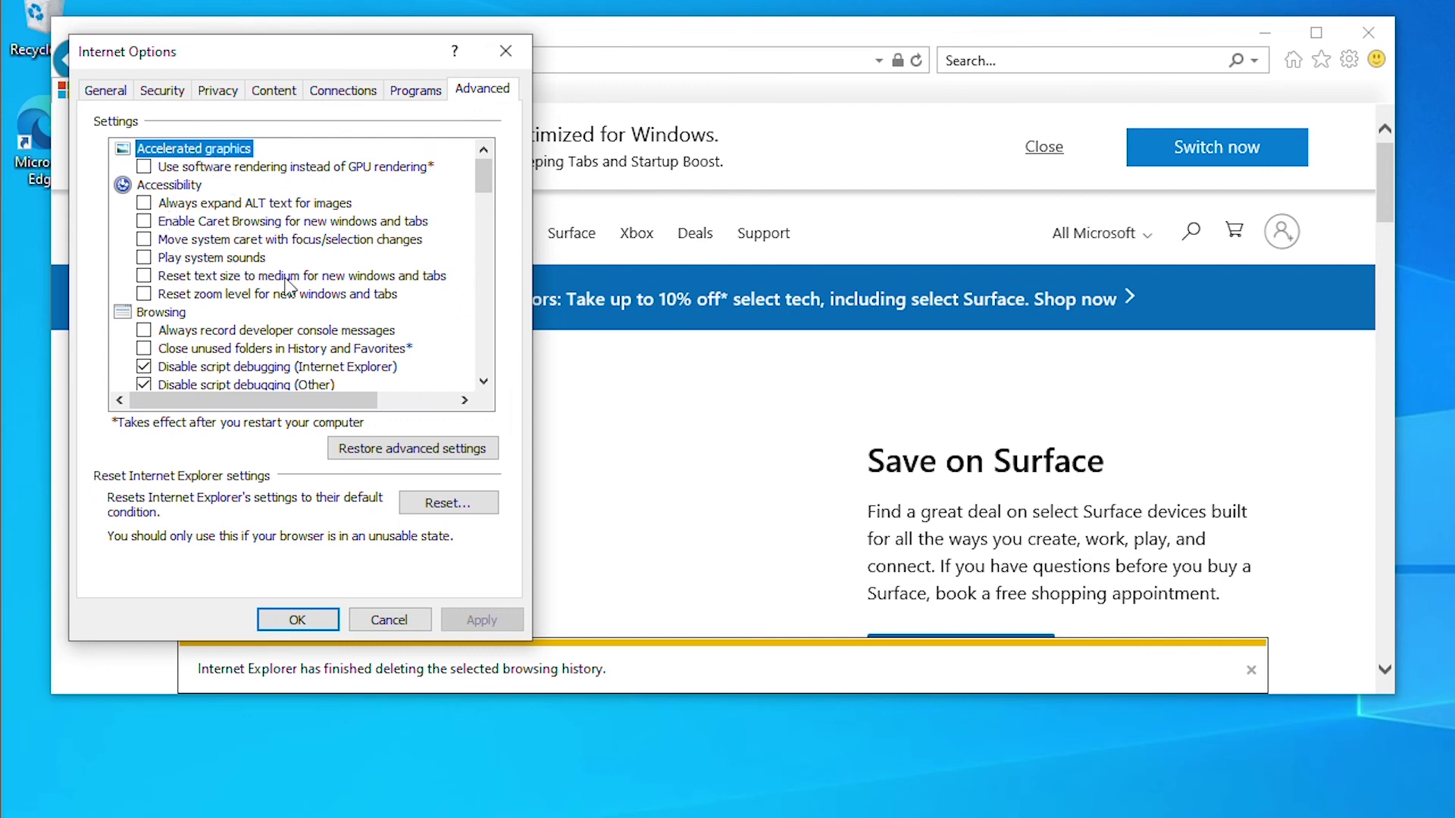
drag(478, 176, 479, 231)
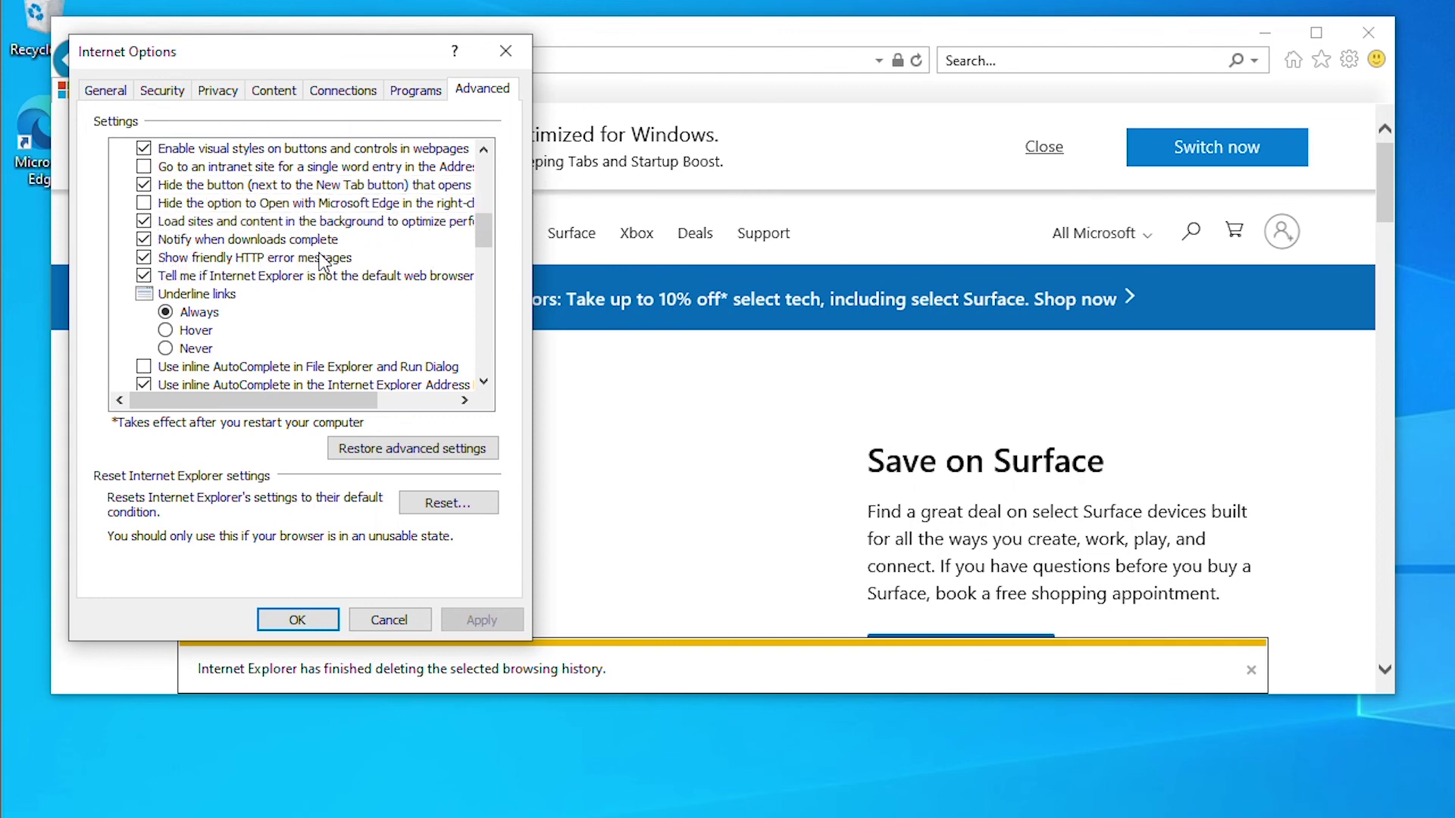
click(145, 257)
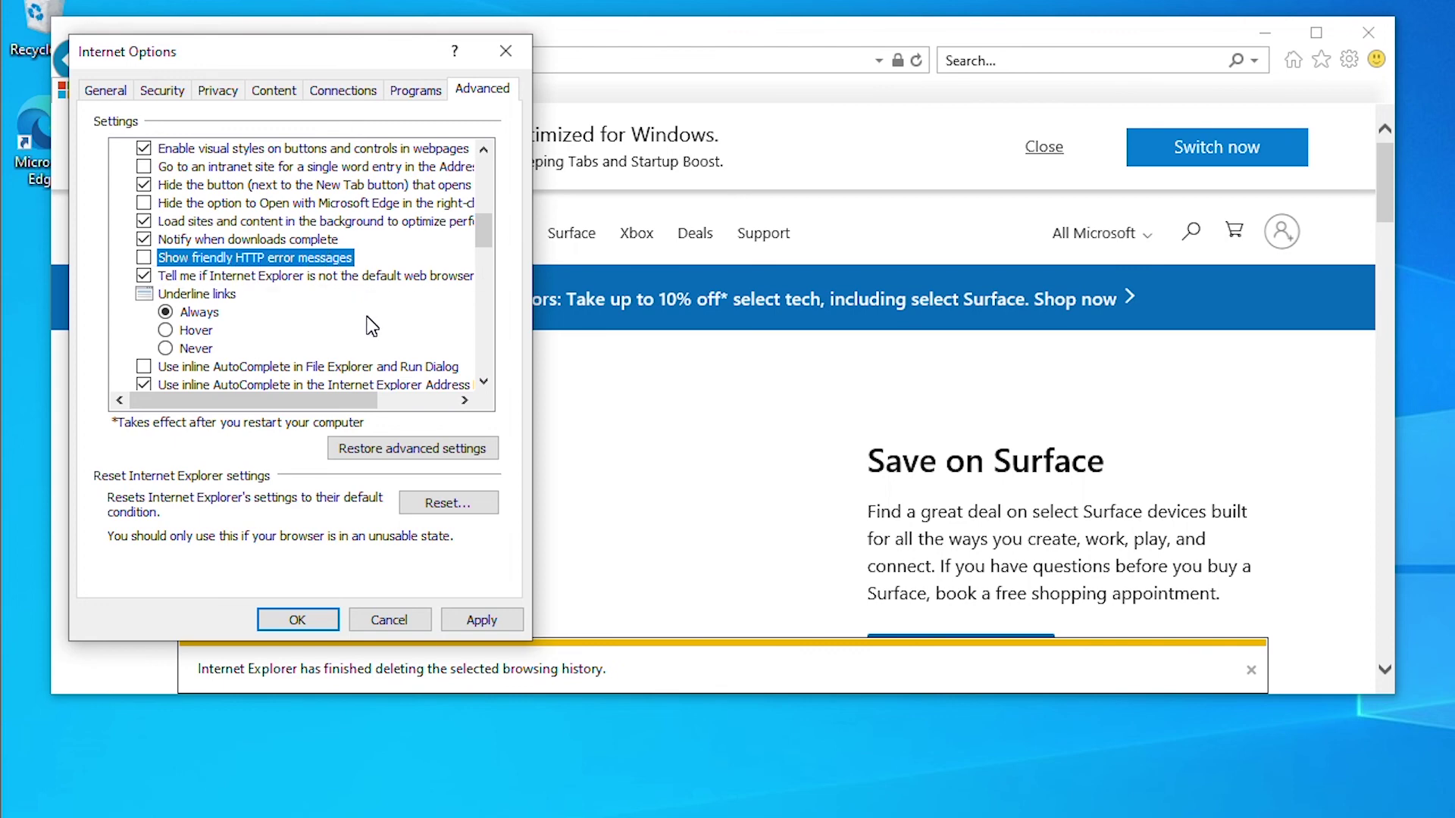
Reset all Internet Explorer settings without deleting personal settings, and close the browser
drag(480, 227, 506, 142)
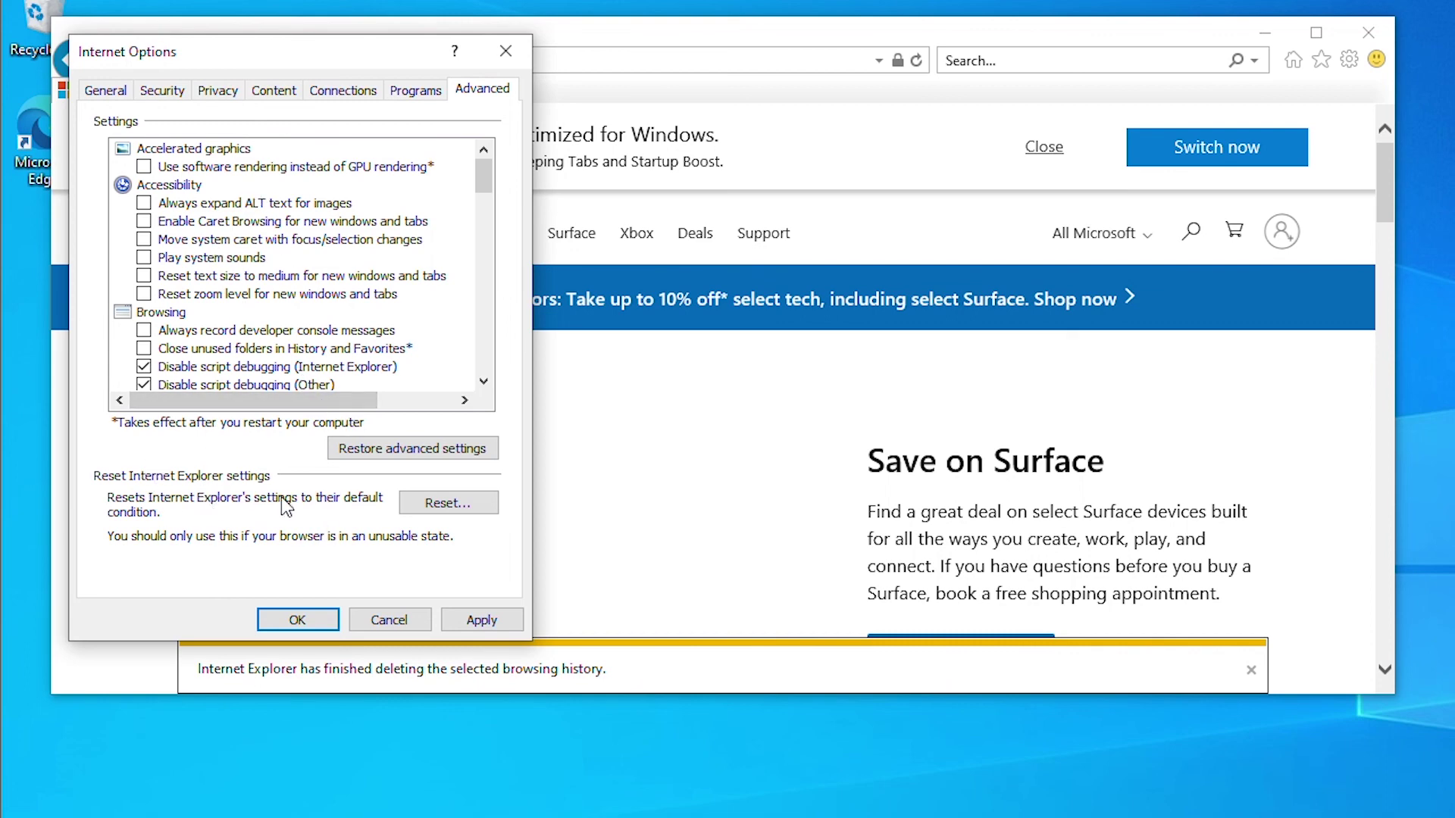
click(446, 507)
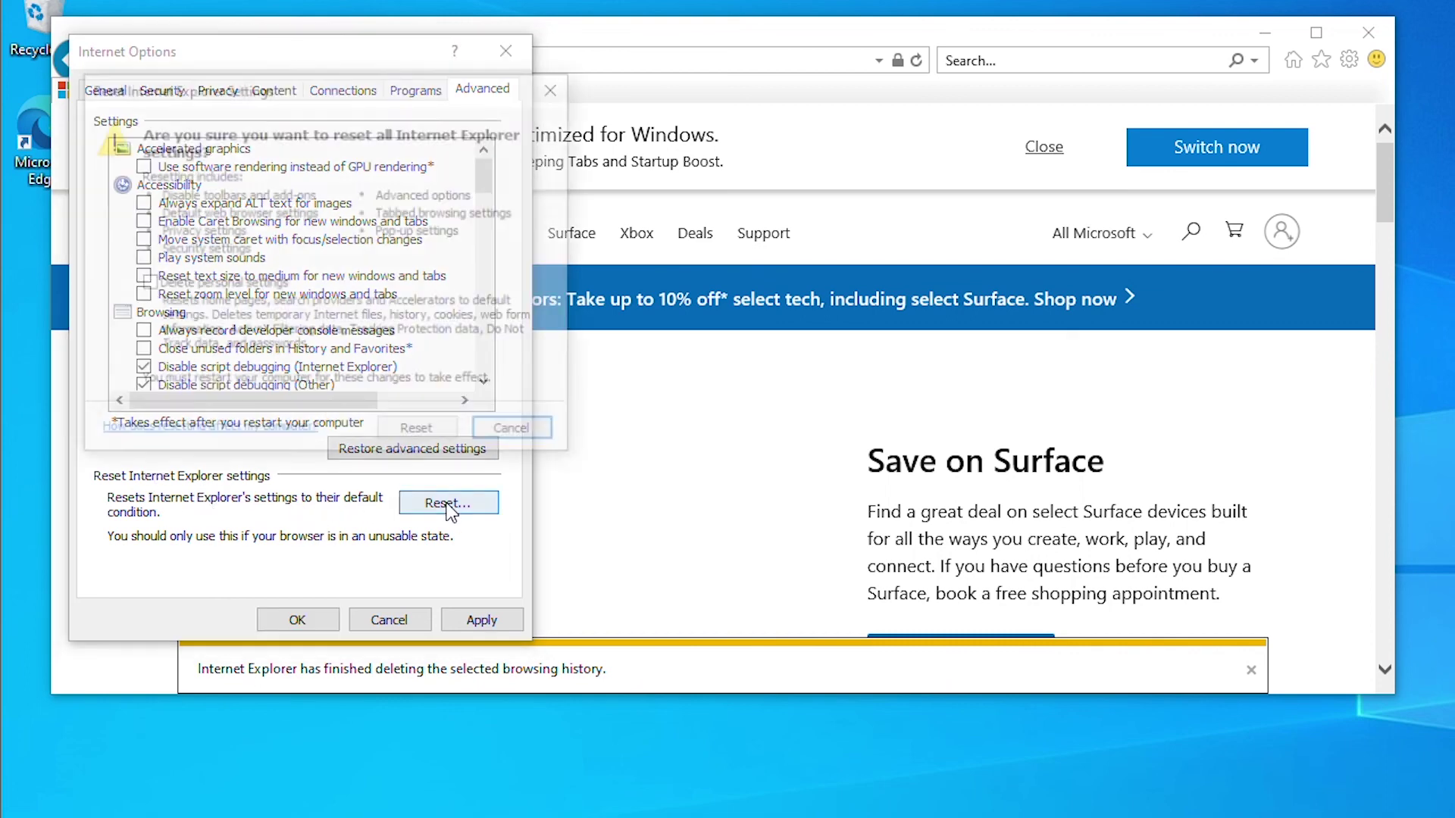
key(Tab)
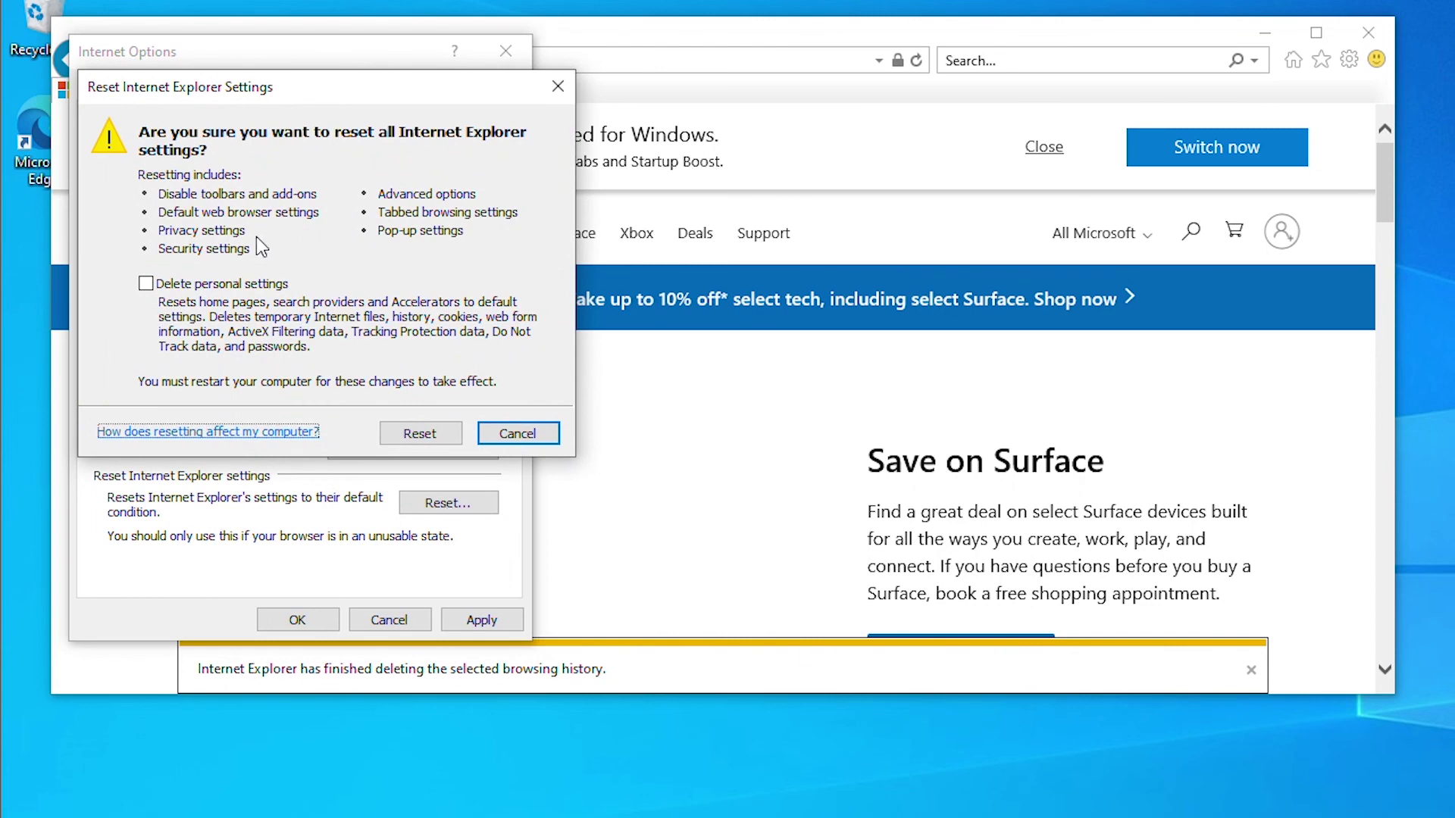
click(429, 440)
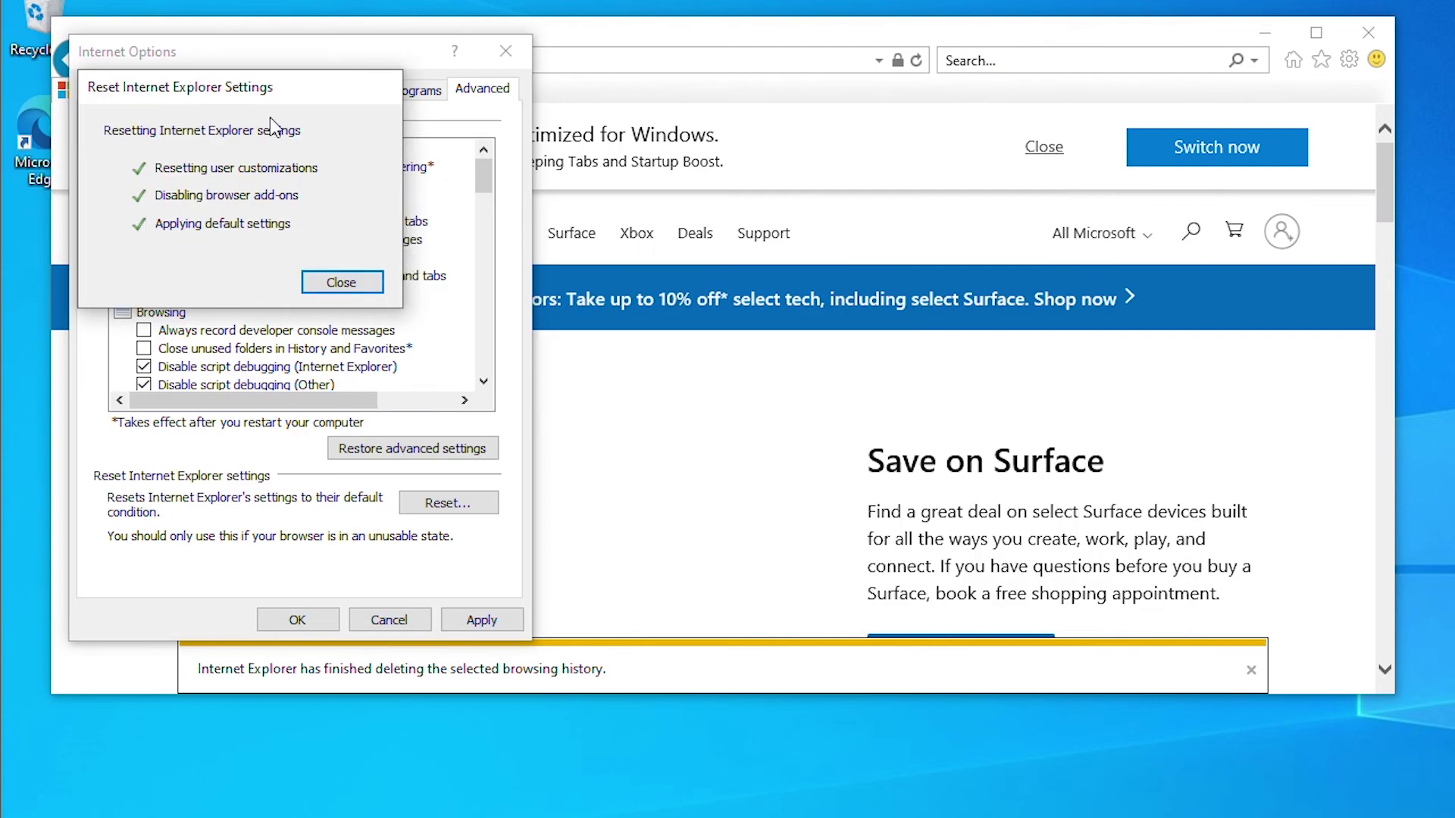
click(338, 287)
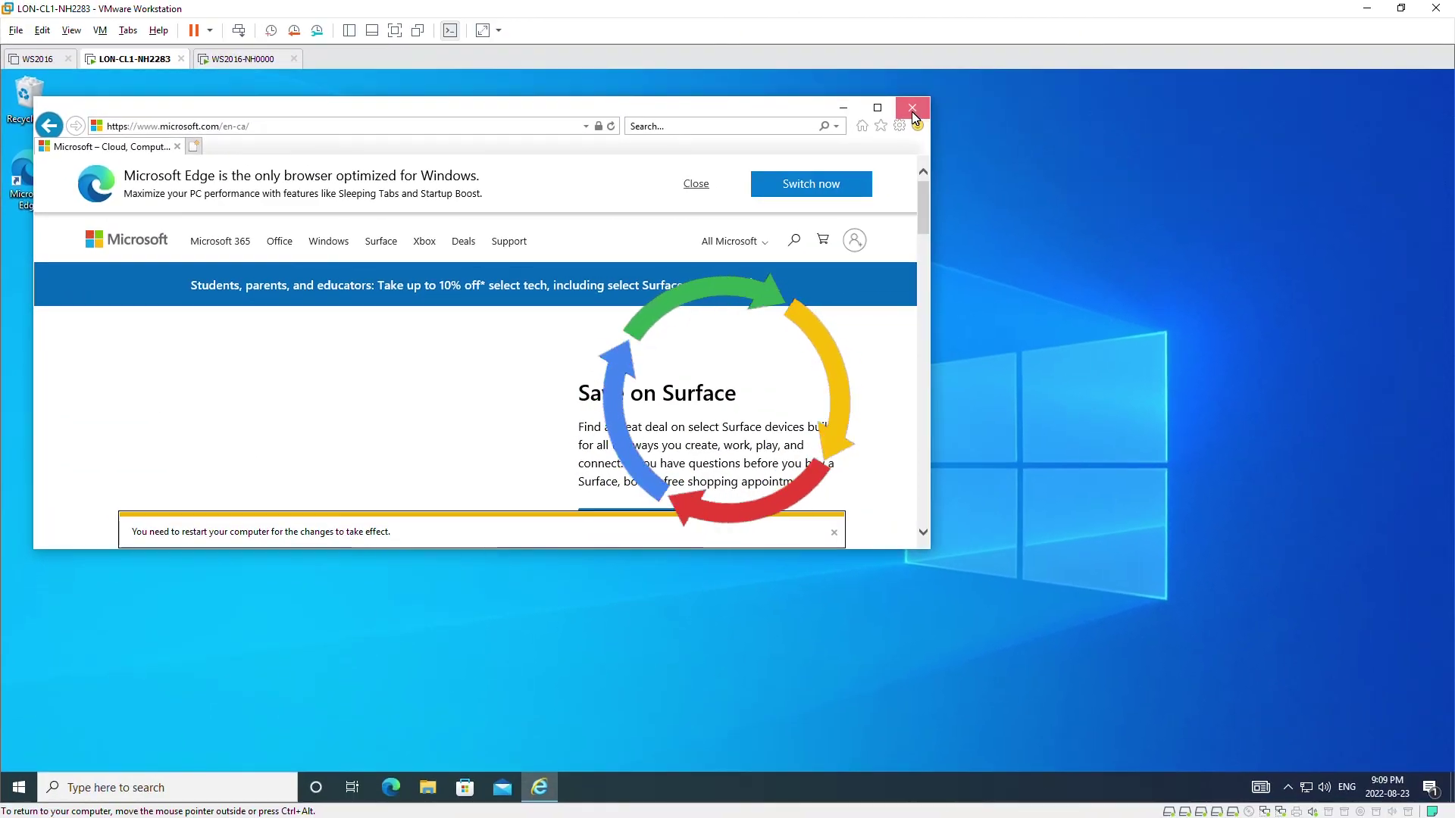
click(1043, 89)
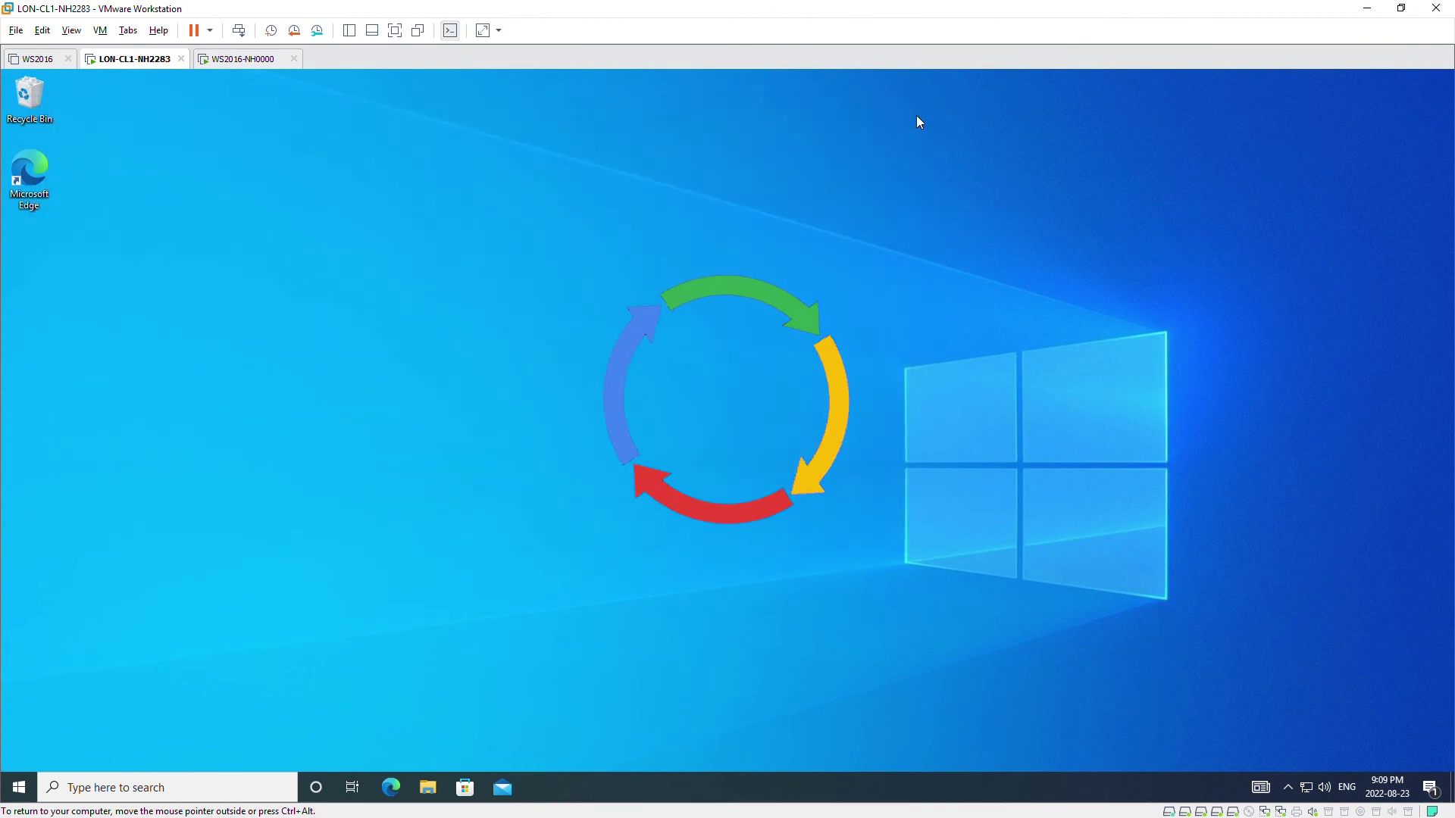